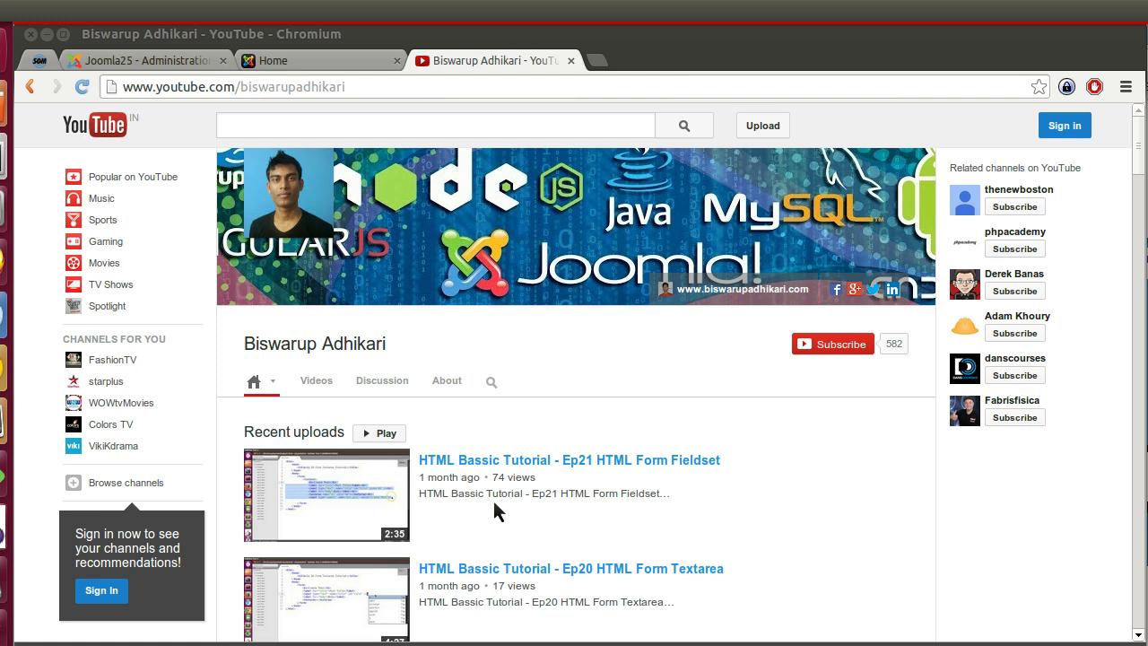
Step: Switch to the Joomla25 administration page and display its extension management options
click(427, 388)
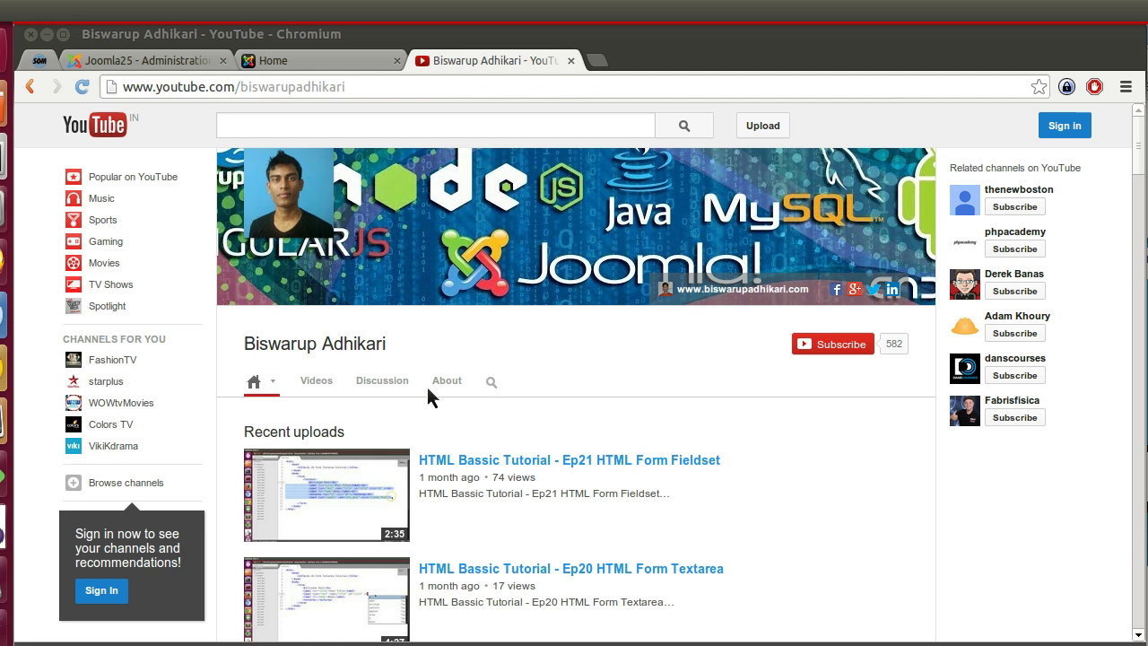
click(292, 59)
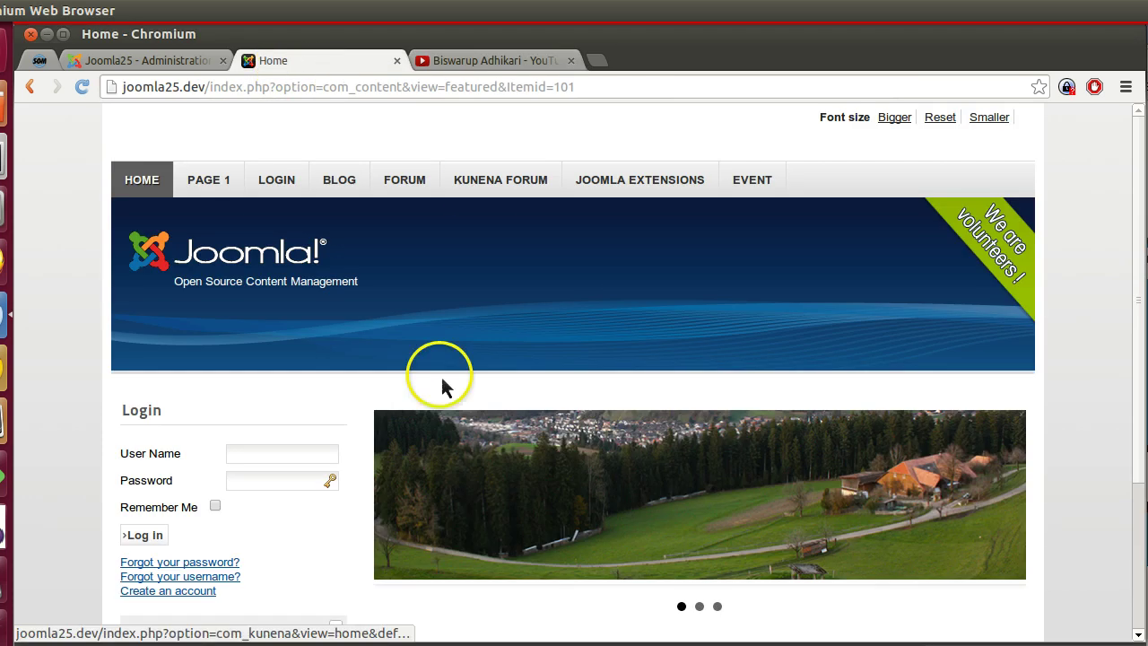
click(148, 59)
mouse_move(415, 184)
mouse_move(355, 172)
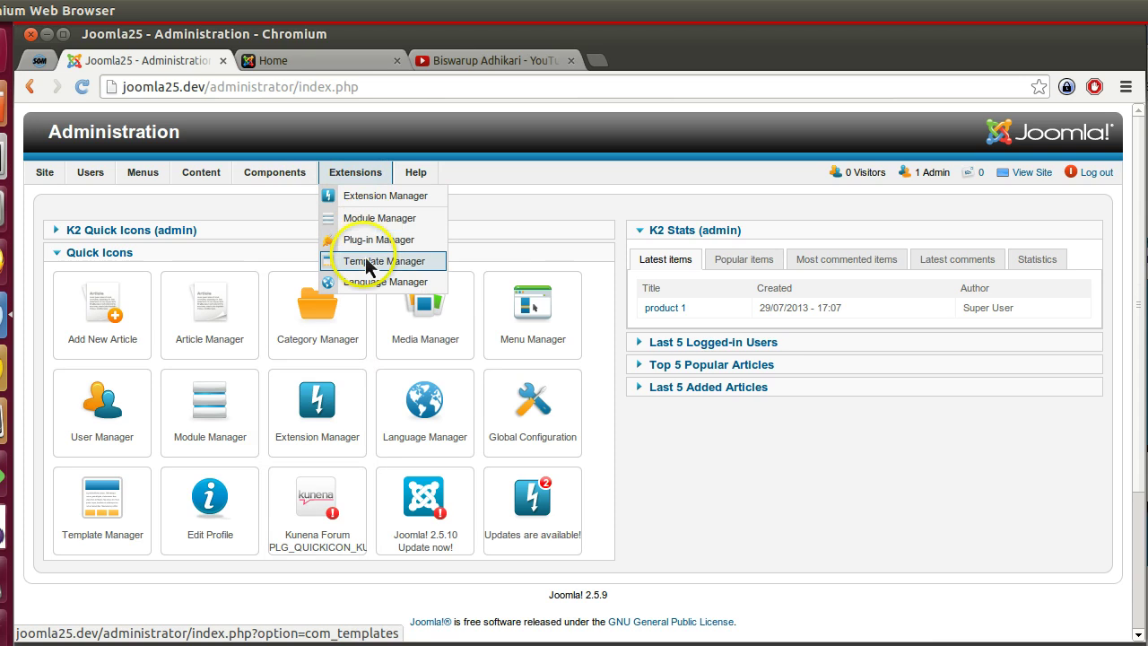
Step: Return to the Joomla site's front end and look over the home page from header to footer
click(278, 60)
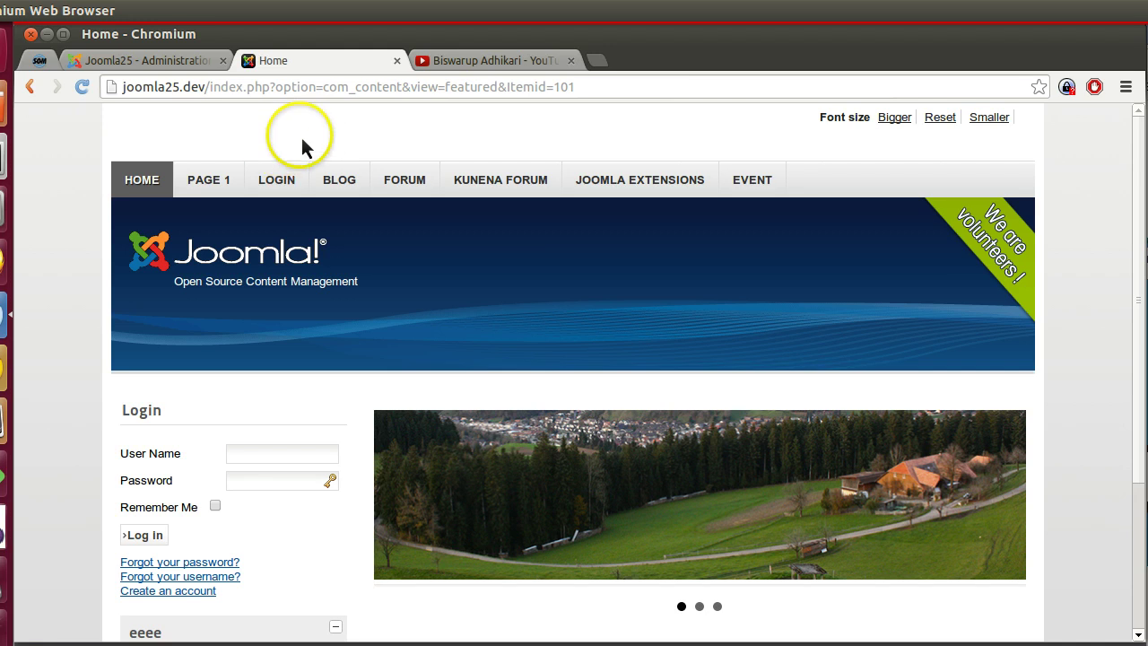
scroll(610, 314, down, 2)
scroll(405, 302, up, 2)
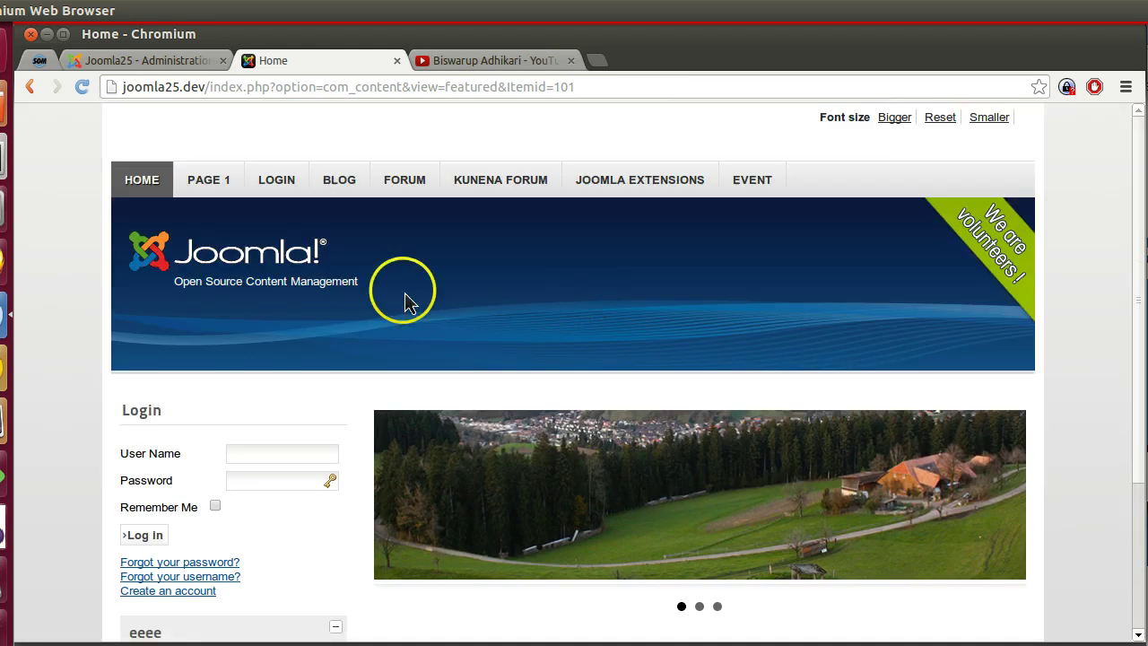
scroll(412, 269, down, 3)
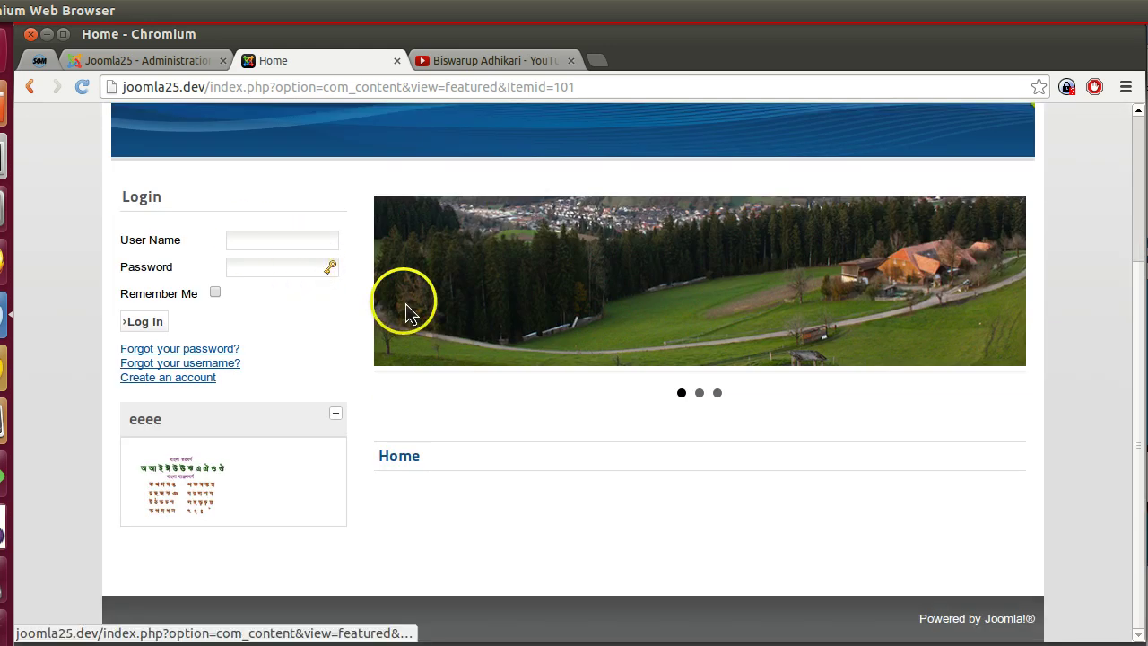
scroll(406, 311, up, 3)
scroll(358, 182, down, 3)
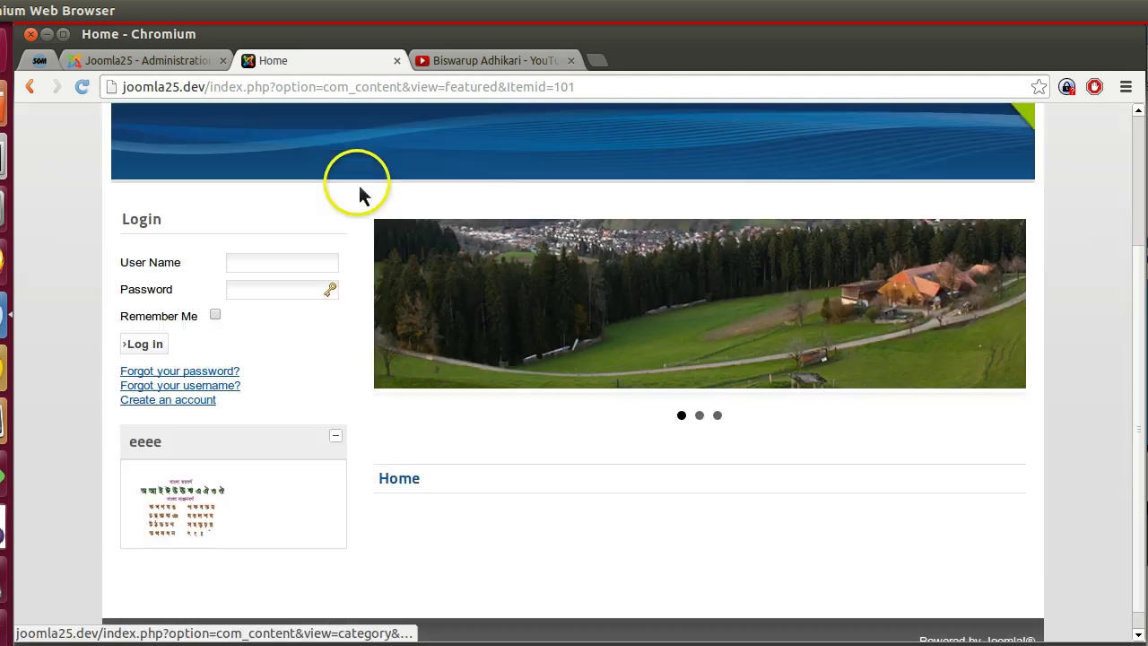
scroll(256, 171, up, 3)
Step: Browse the Home, Page 1, Login, Blog and Kunena Forum pages, examining the forum page's layout
click(148, 190)
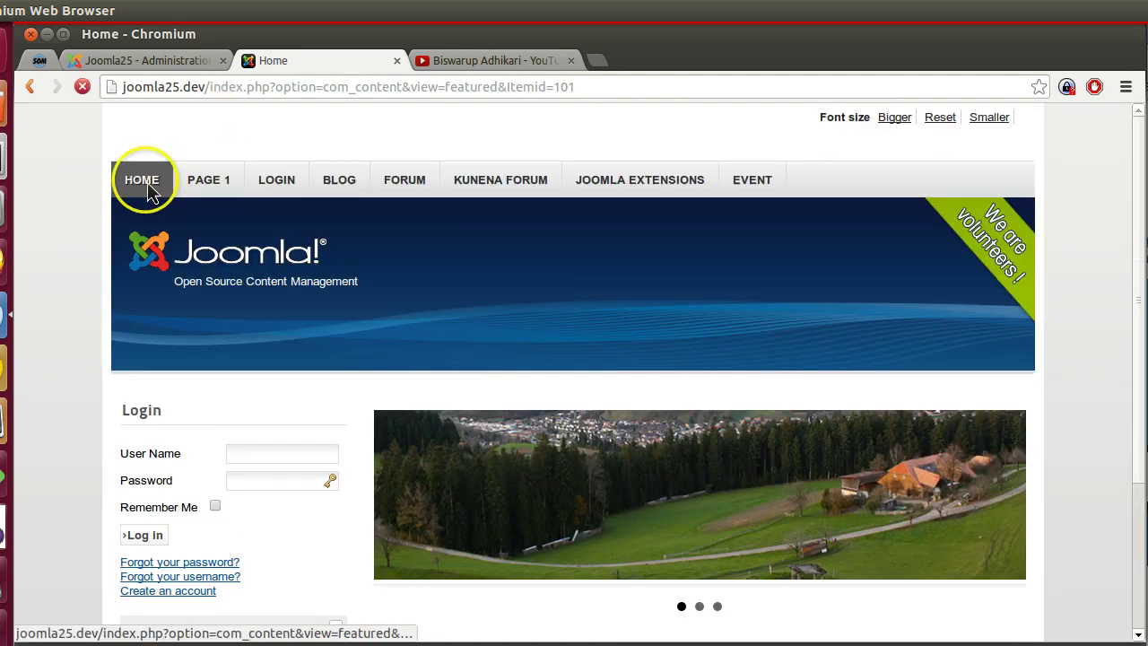
click(203, 180)
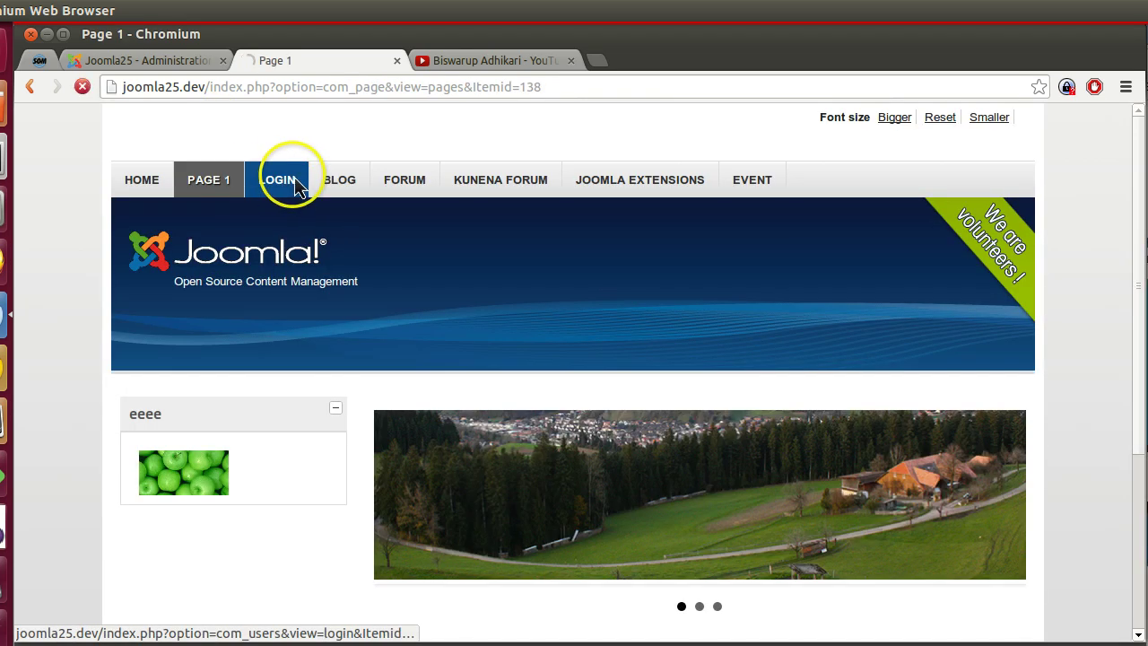
click(296, 184)
click(338, 180)
click(475, 184)
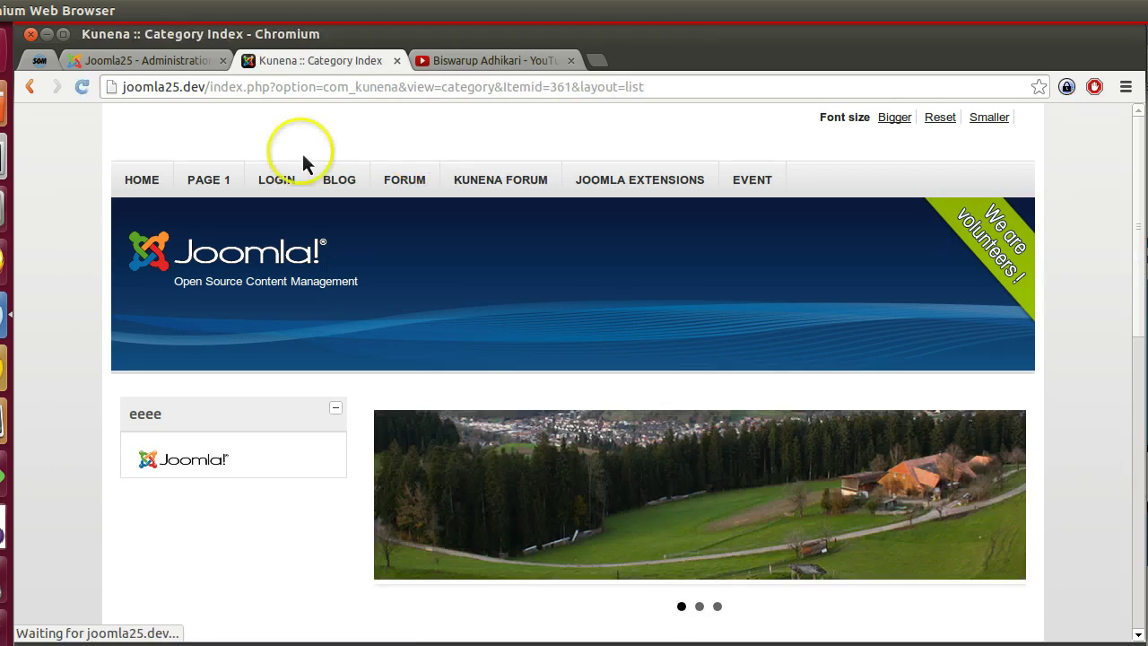
scroll(538, 415, down, 7)
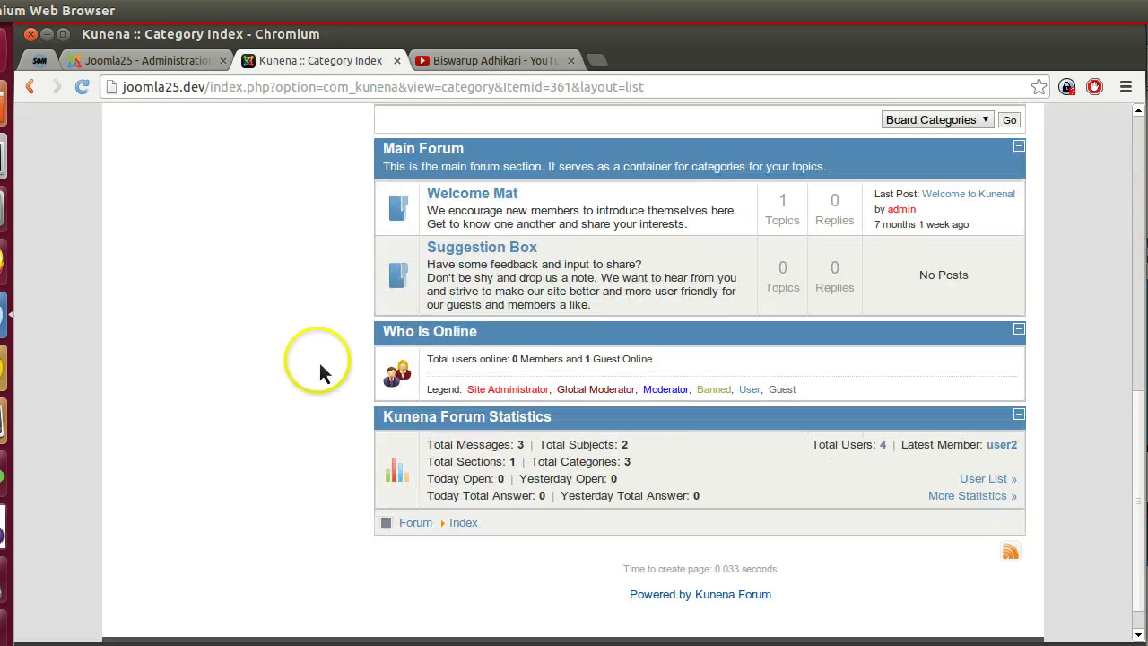
scroll(352, 359, up, 10)
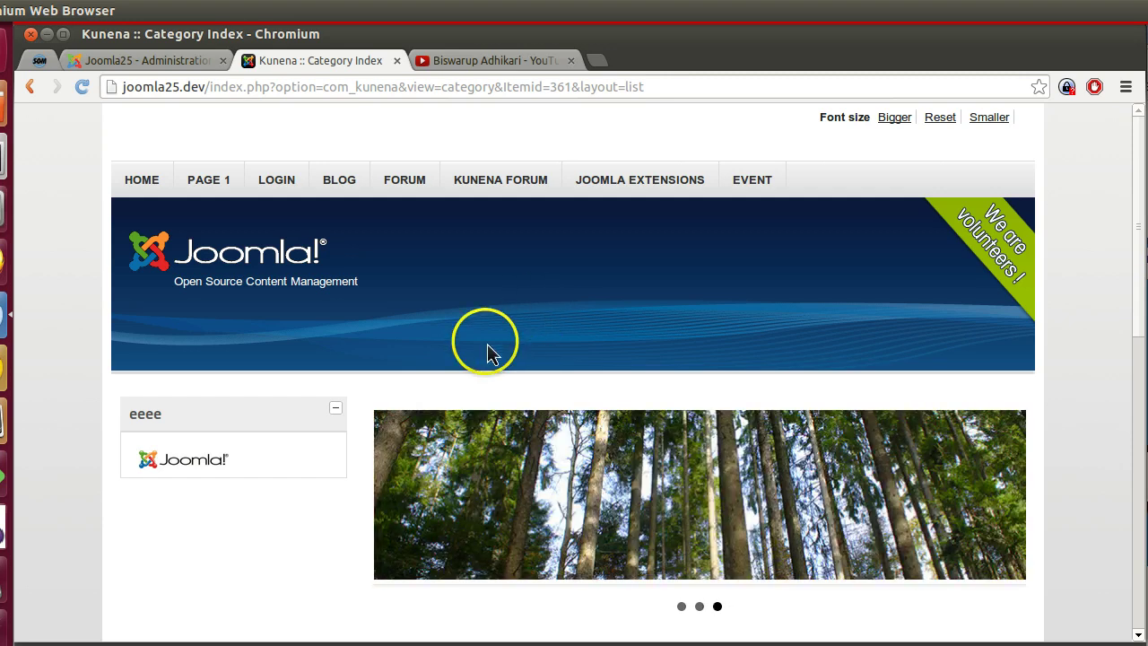
scroll(487, 350, down, 5)
scroll(476, 341, up, 2)
scroll(310, 292, up, 3)
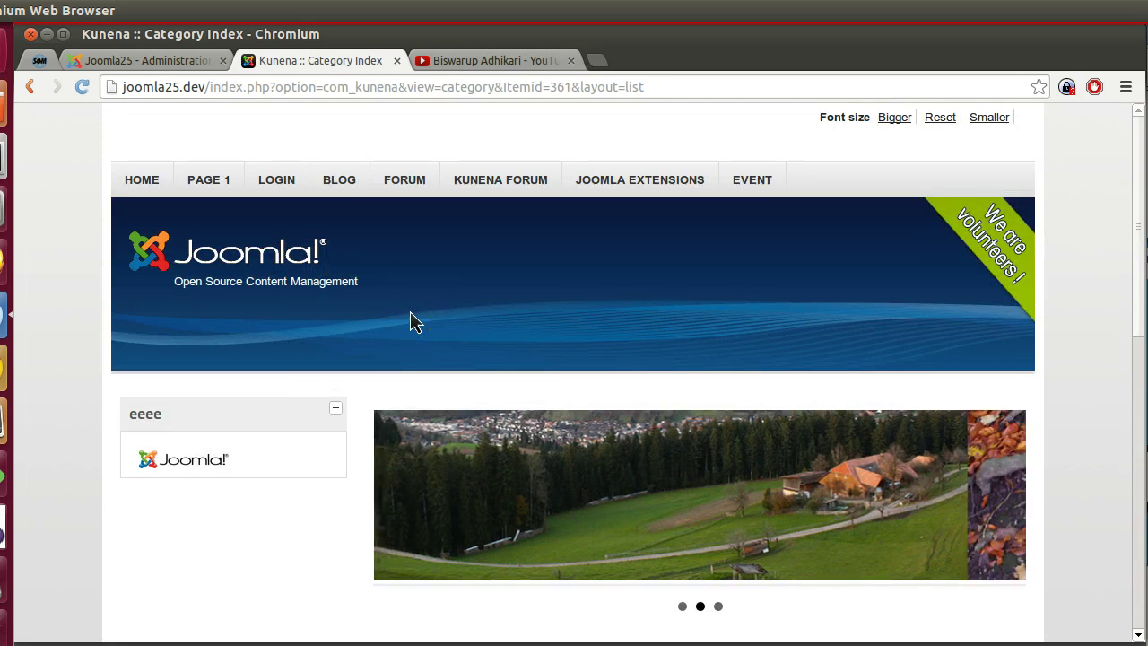
Step: Go to the Home page and examine its login module, image slider and content area
click(130, 197)
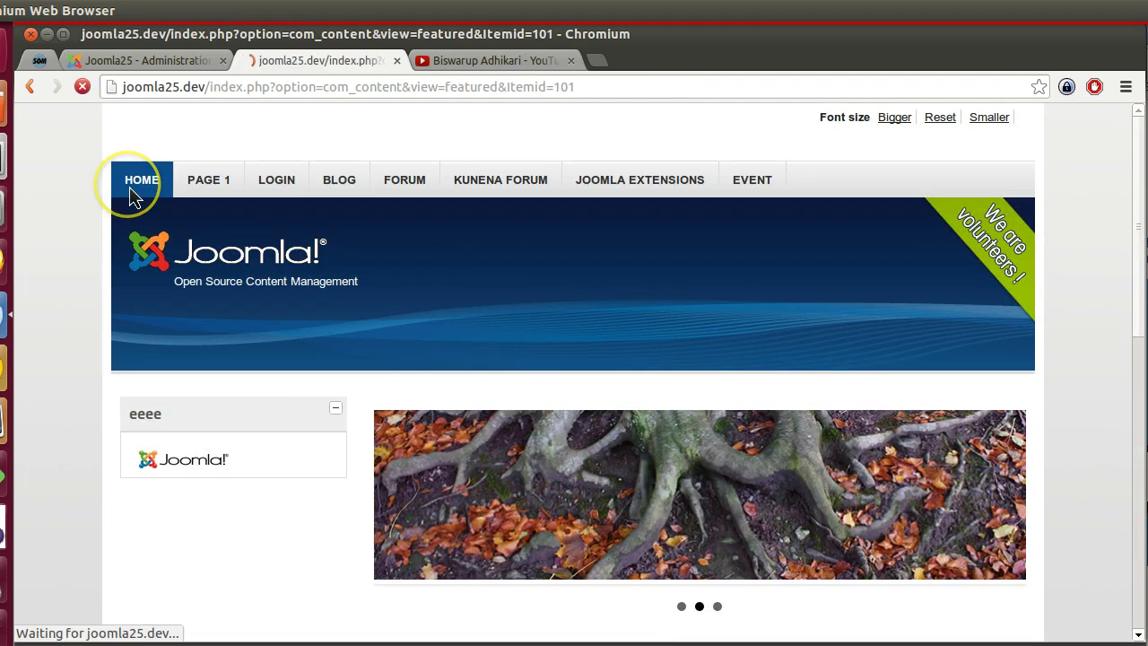
scroll(487, 333, down, 3)
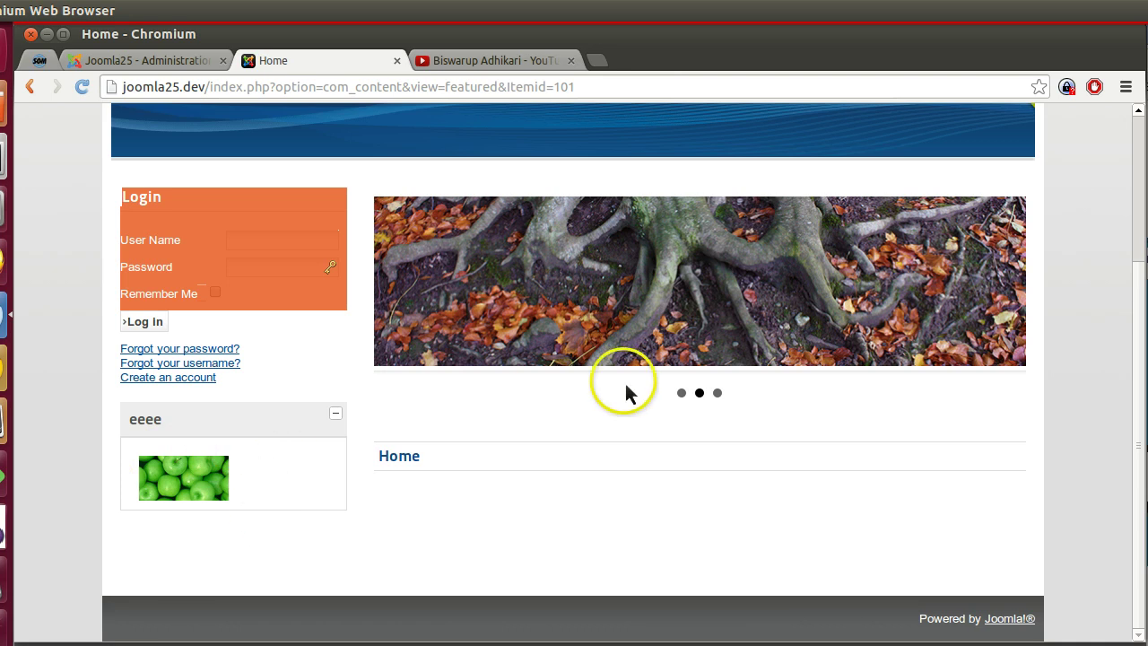
scroll(626, 388, up, 3)
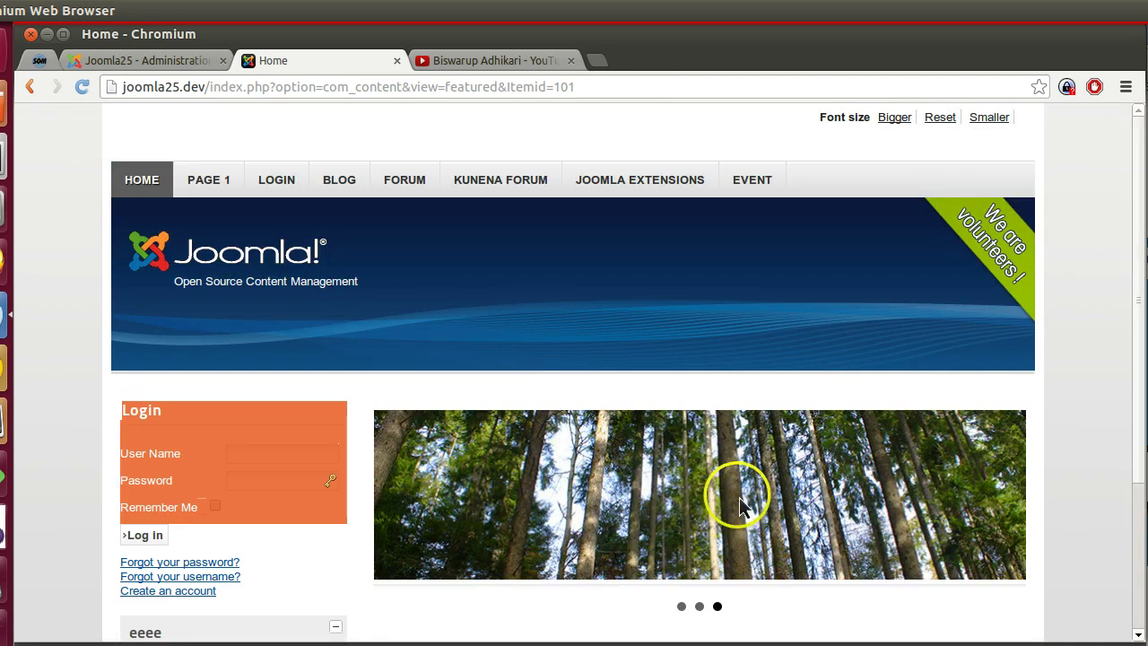
scroll(795, 487, down, 3)
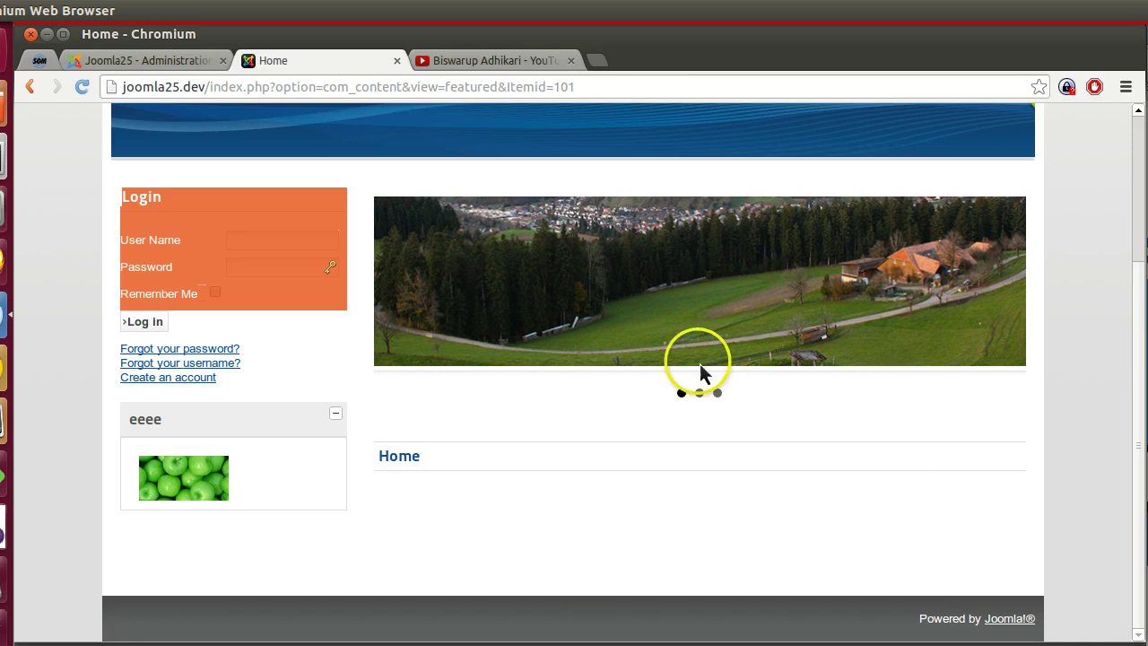
scroll(700, 374, up, 3)
Step: Open the Blog page and review its layout, highlighting both blog posts in the main content area
click(362, 189)
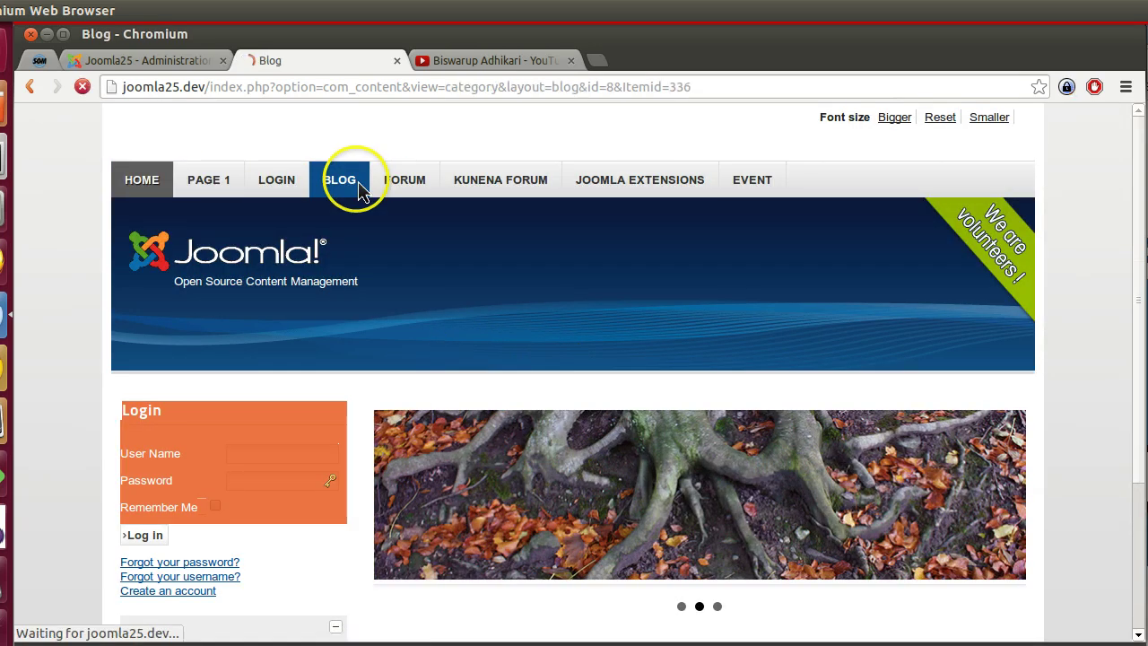
scroll(607, 341, down, 5)
scroll(484, 350, up, 1)
scroll(435, 316, up, 1)
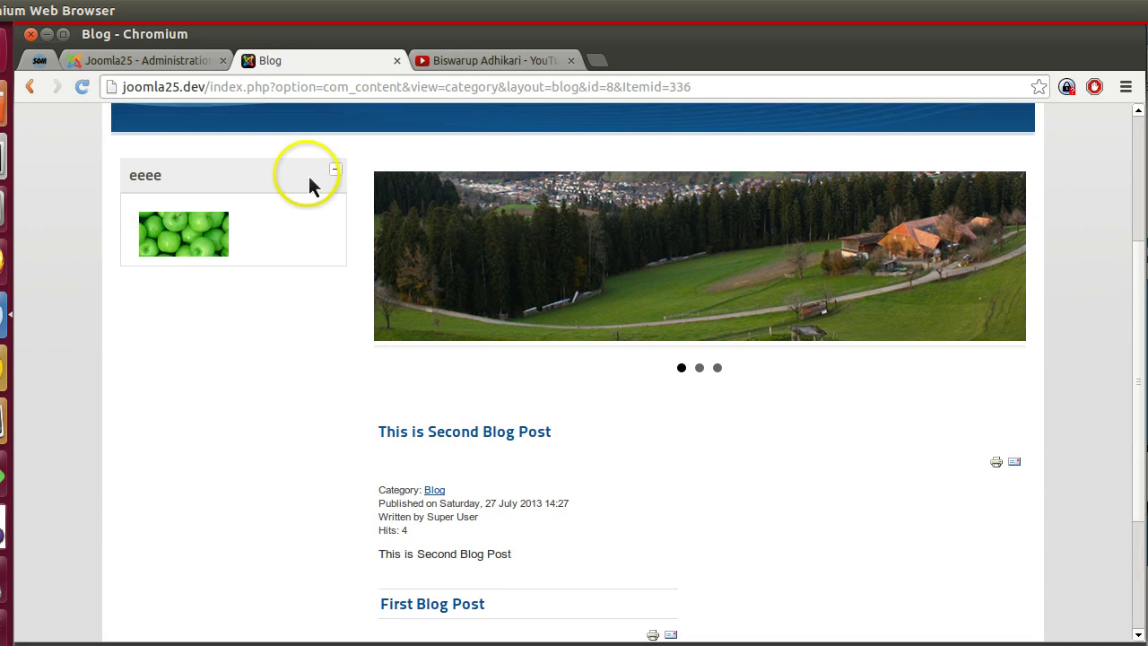
scroll(279, 287, down, 3)
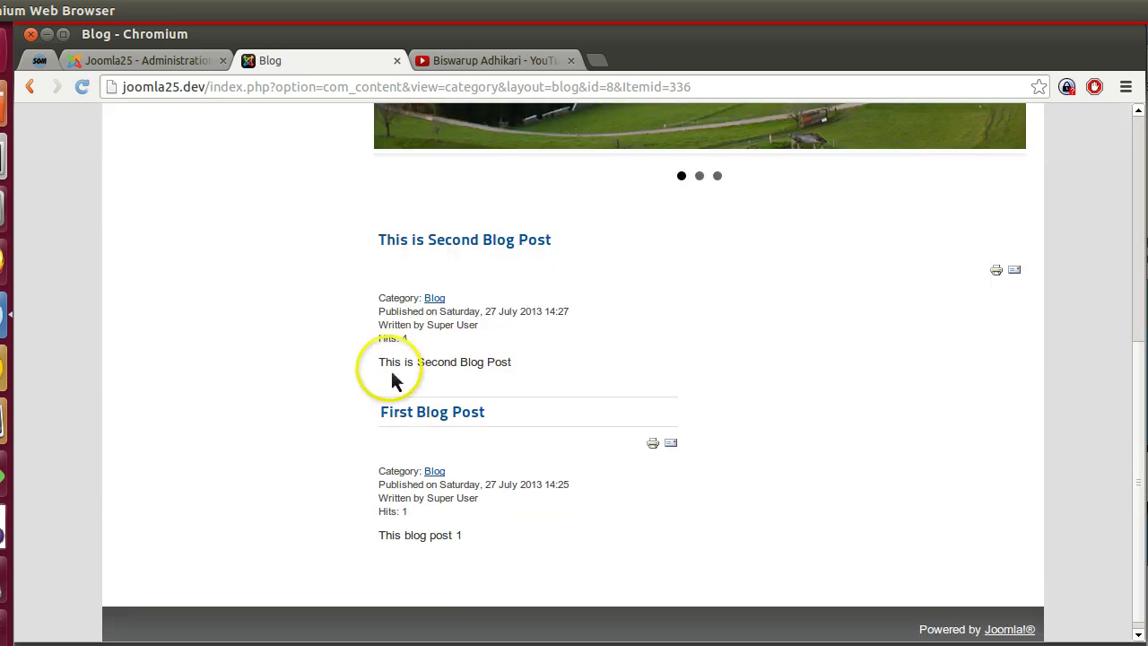
drag(371, 239, 564, 532)
scroll(616, 500, up, 4)
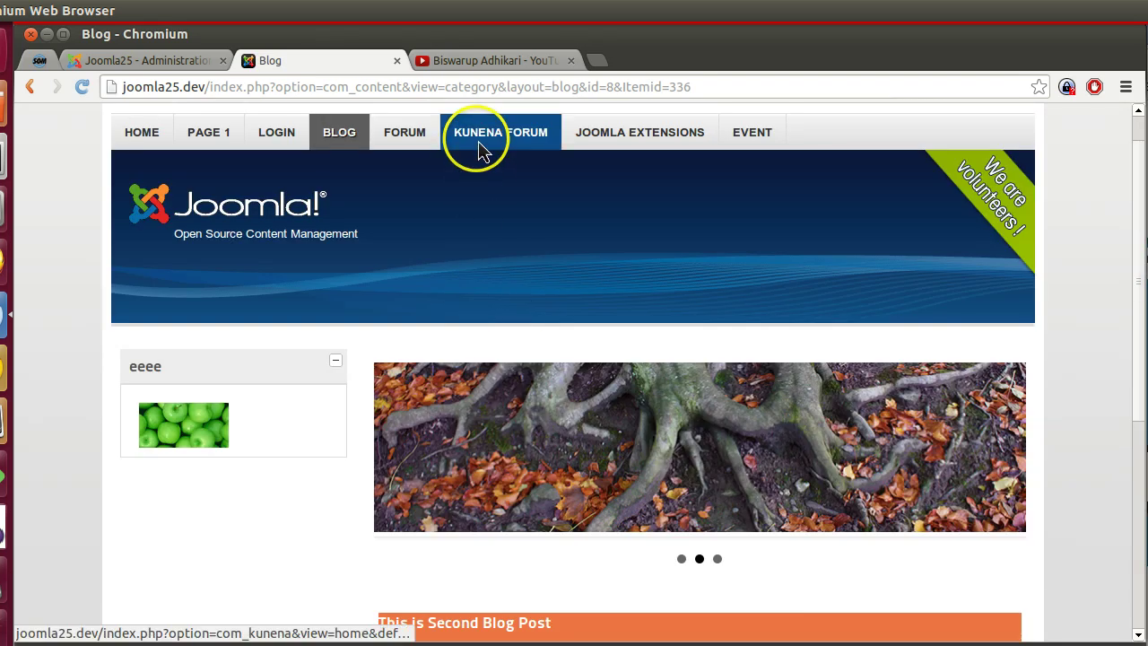
Step: Look over the Kunena Forum index and return to the Home page for comparison
click(479, 149)
scroll(756, 512, down, 8)
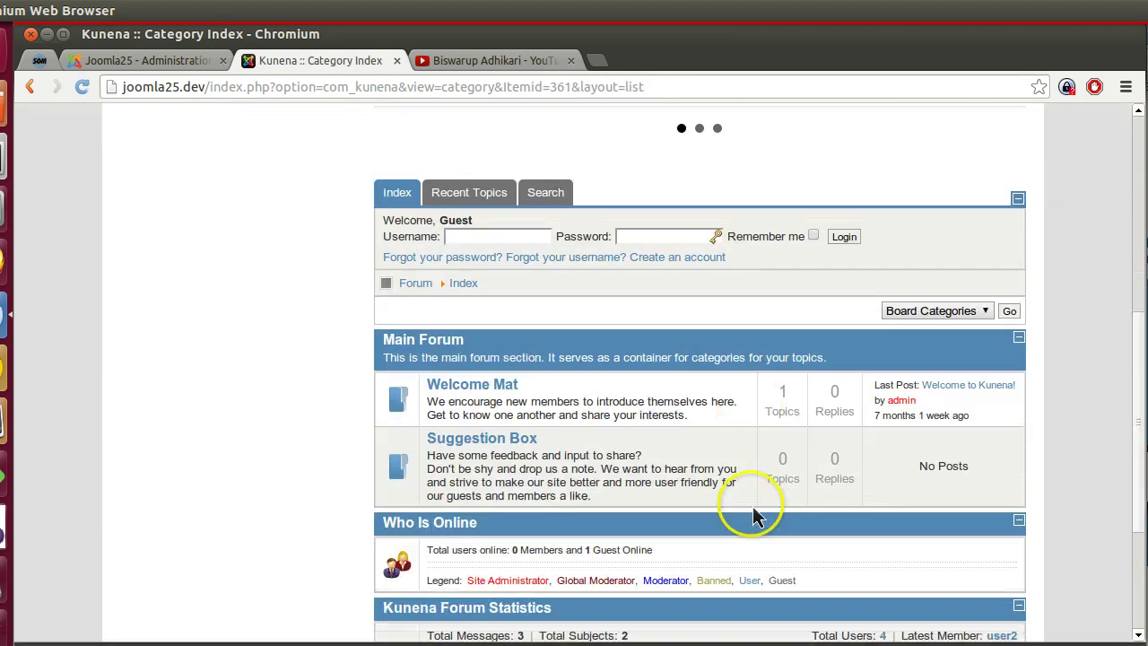
scroll(631, 401, up, 8)
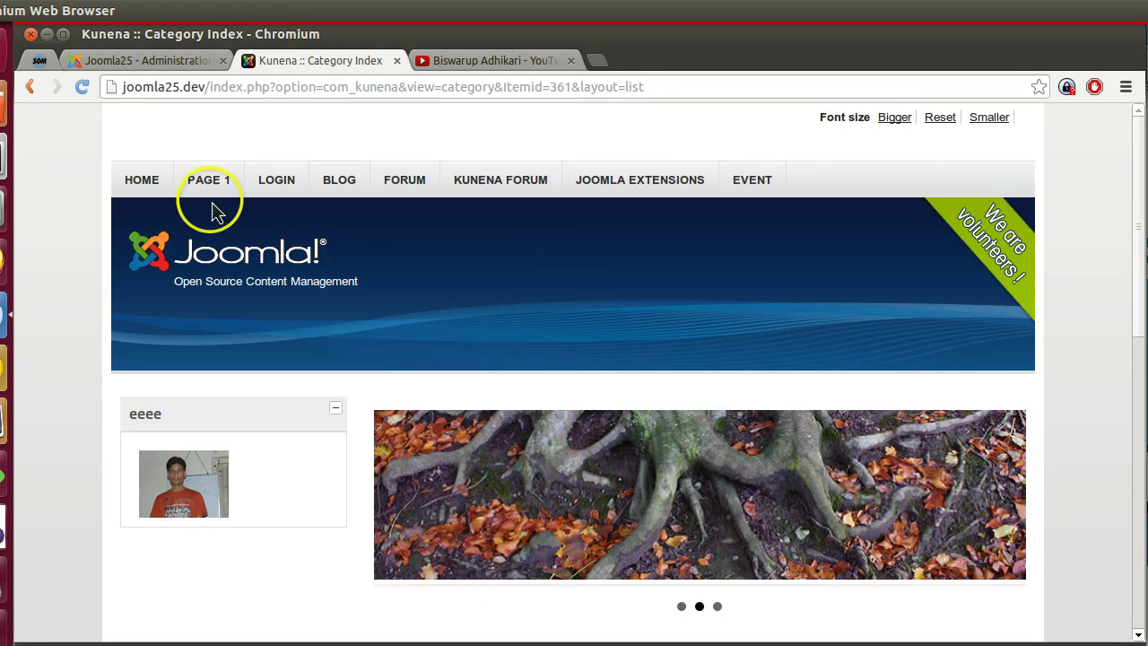
click(146, 186)
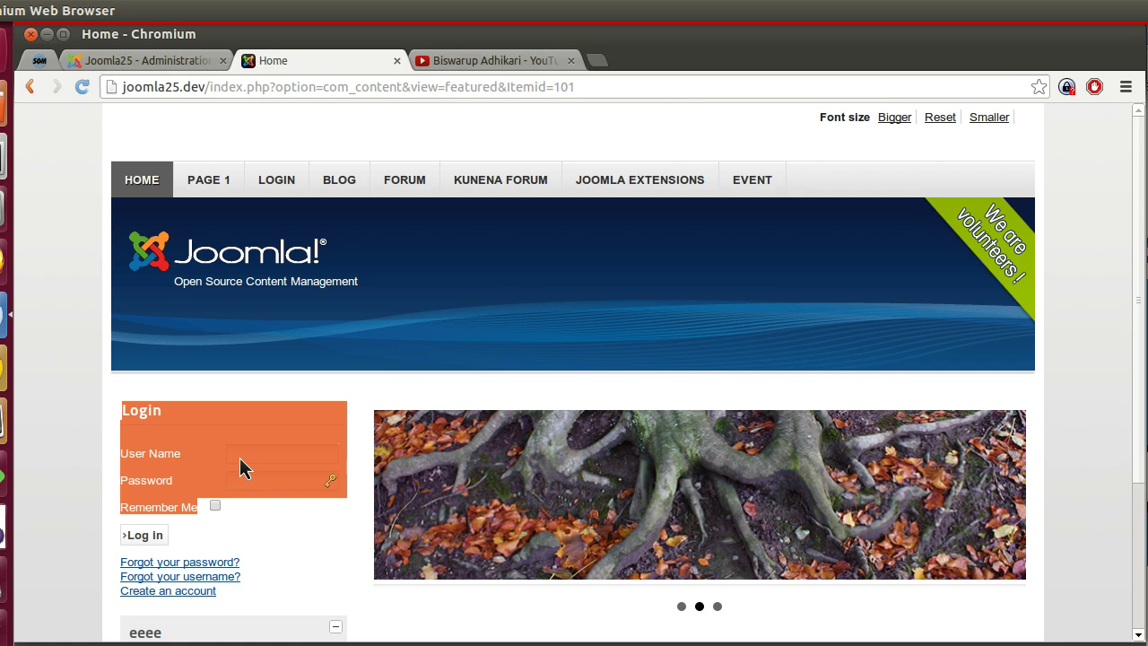
Step: Open the Forum page, review its discussion categories, and highlight the com_discussions component name in the page address
click(424, 193)
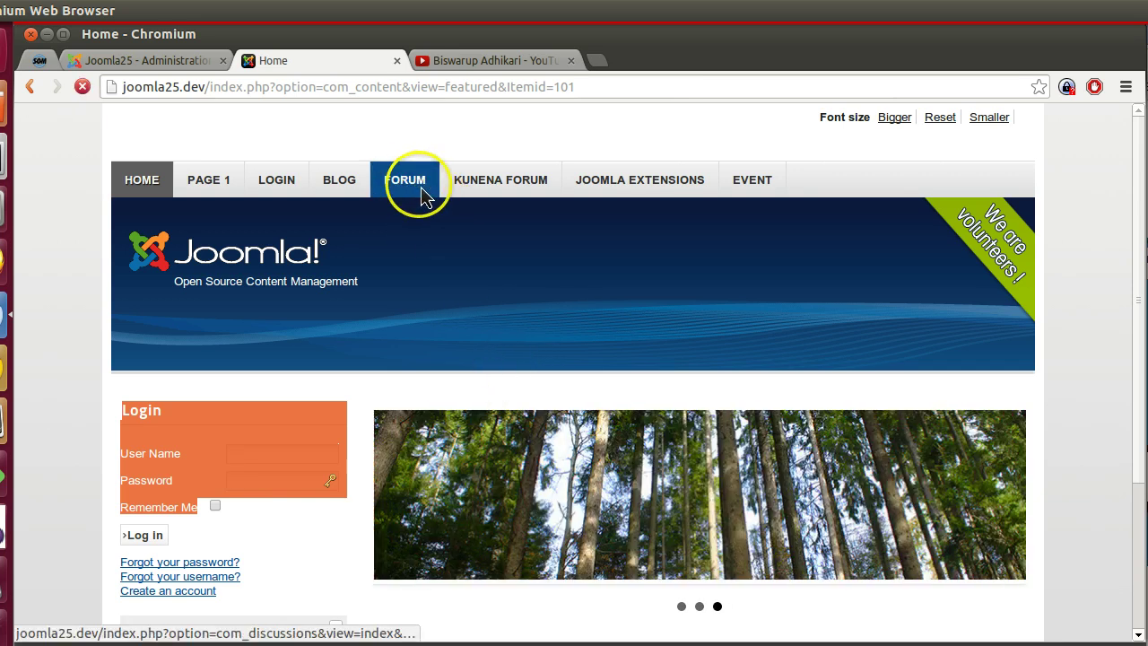
scroll(536, 389, down, 4)
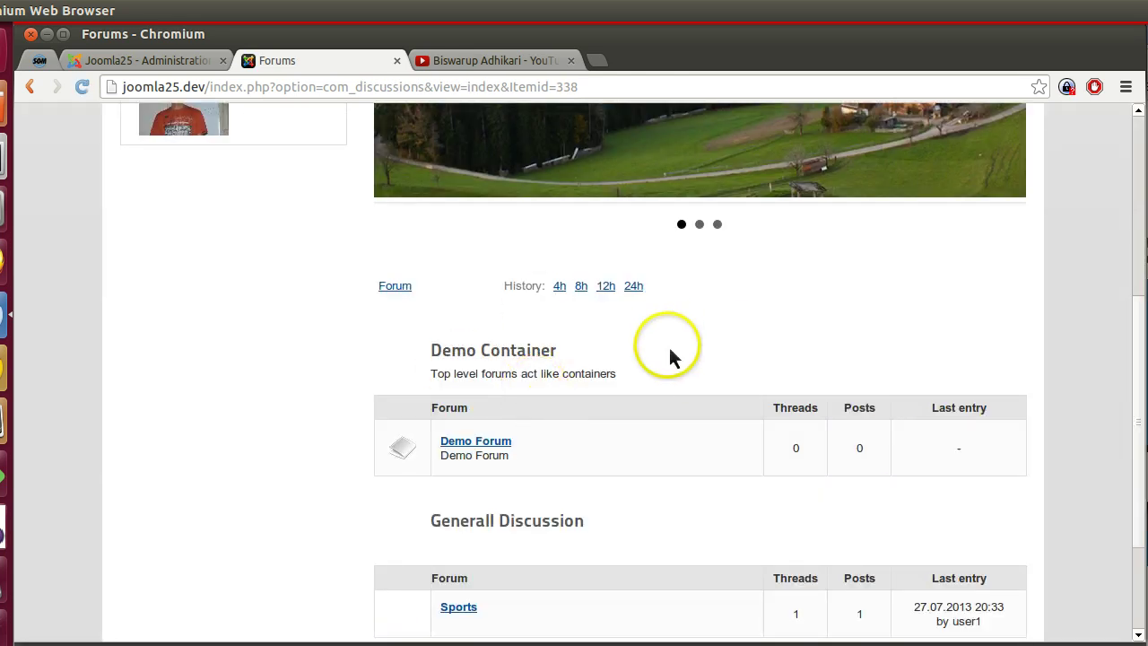
scroll(707, 268, down, 1)
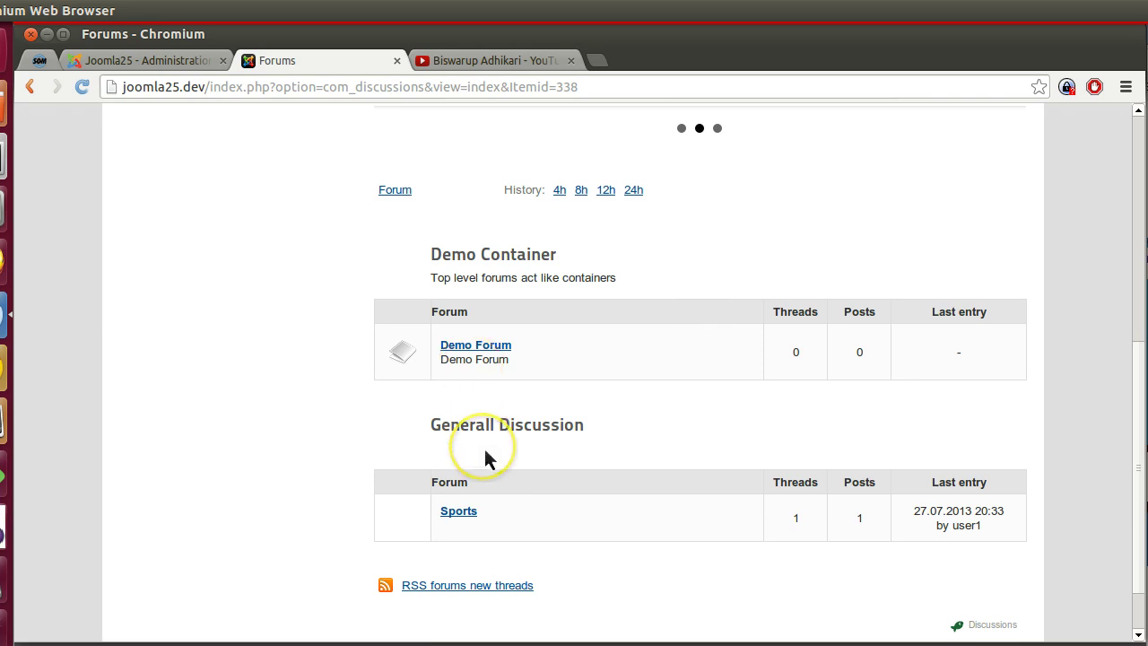
scroll(655, 425, up, 5)
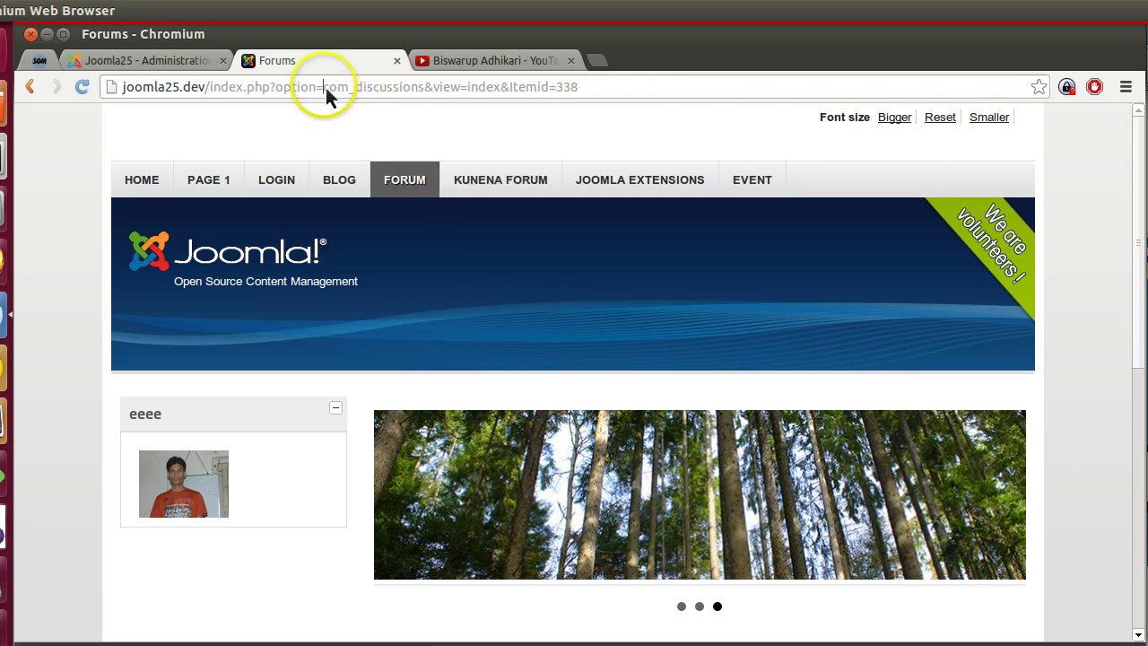
drag(323, 87, 411, 89)
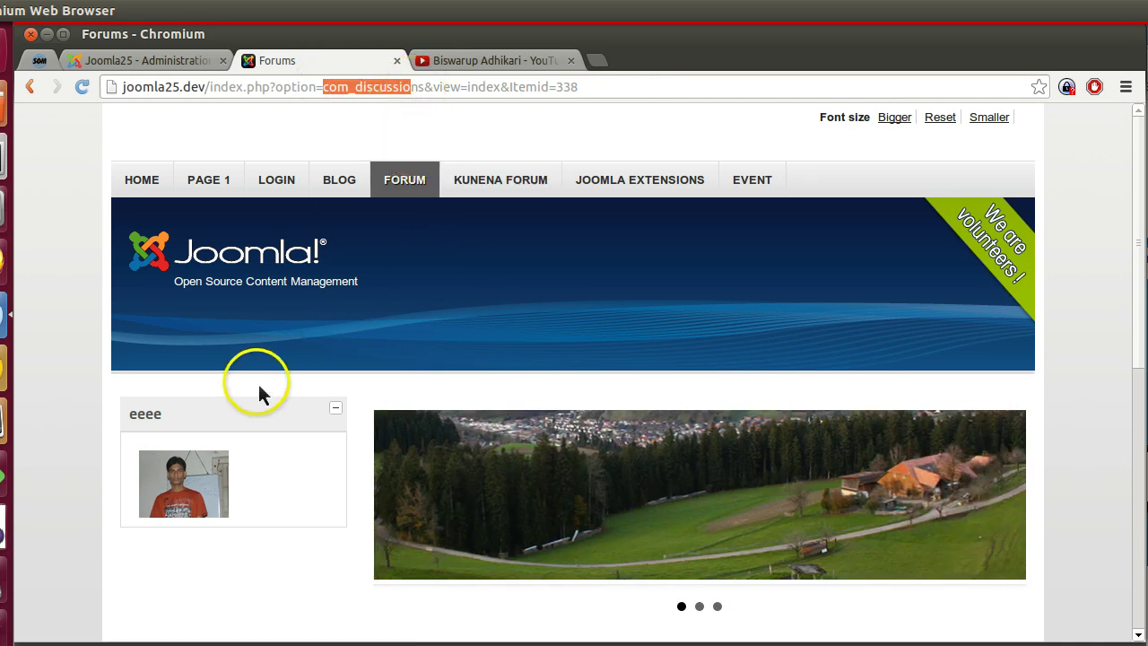
Step: Return to the Home page and examine its structure, highlighting the Login module and the image in the eeee module
click(139, 184)
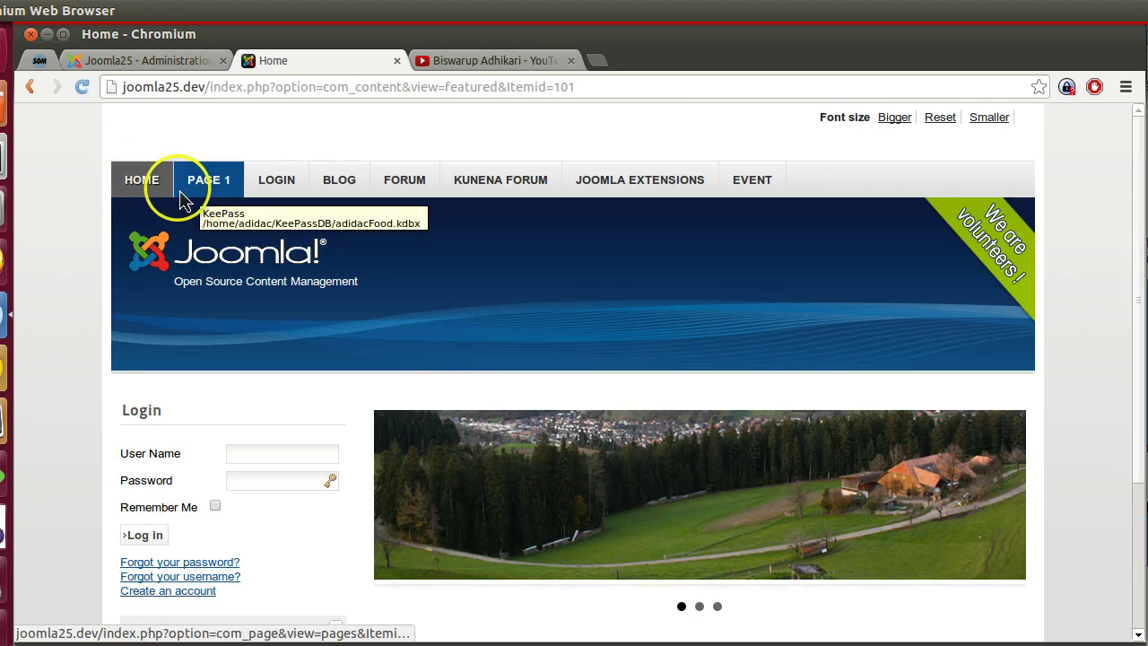
scroll(323, 339, down, 3)
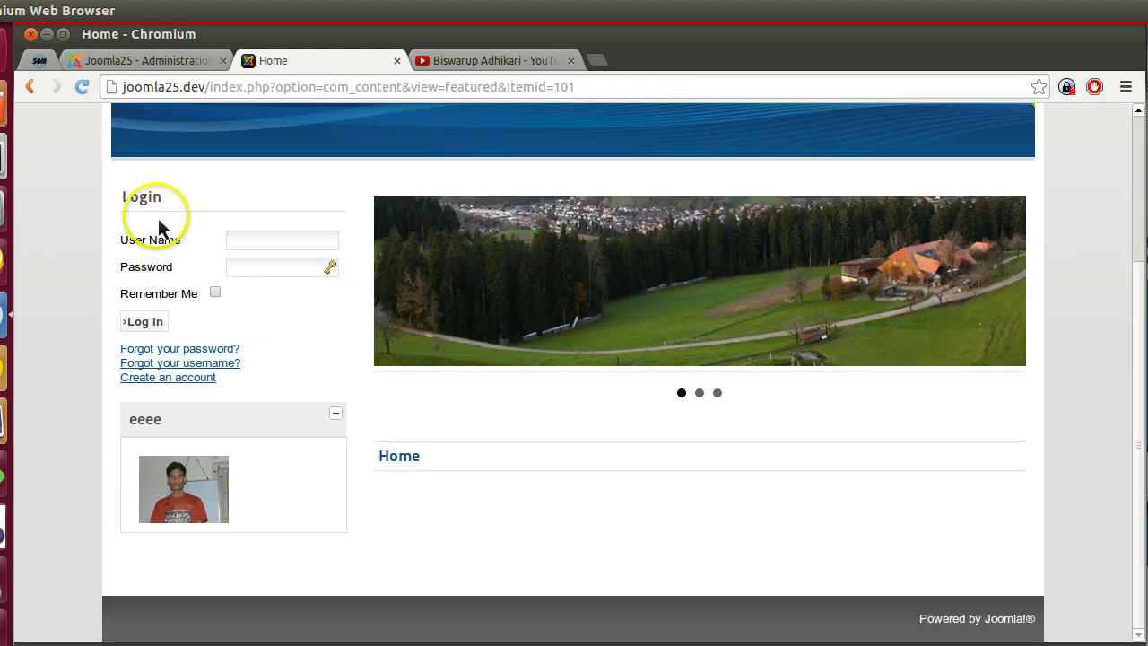
drag(257, 390, 132, 203)
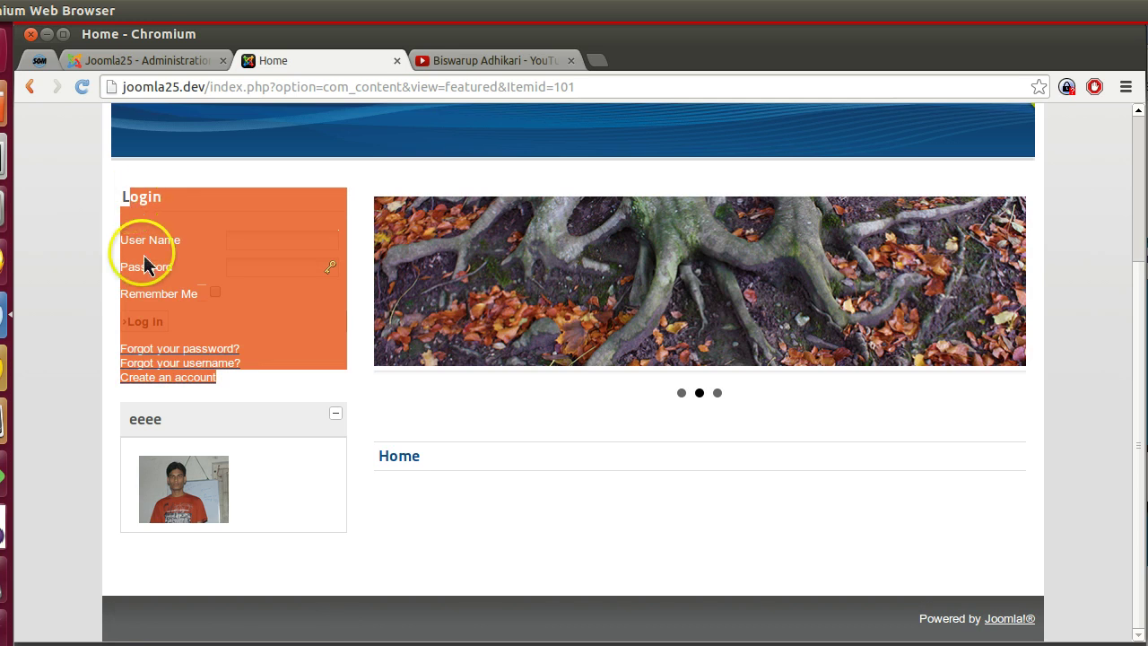
click(260, 511)
drag(260, 511, 162, 454)
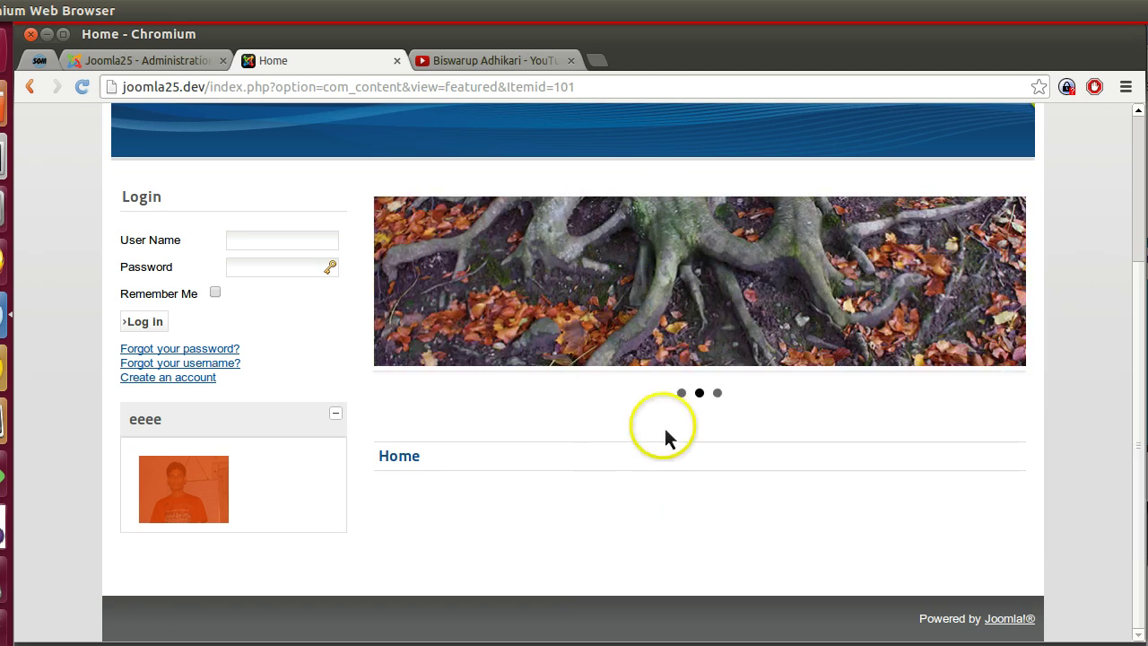
scroll(664, 408, up, 5)
scroll(679, 422, down, 5)
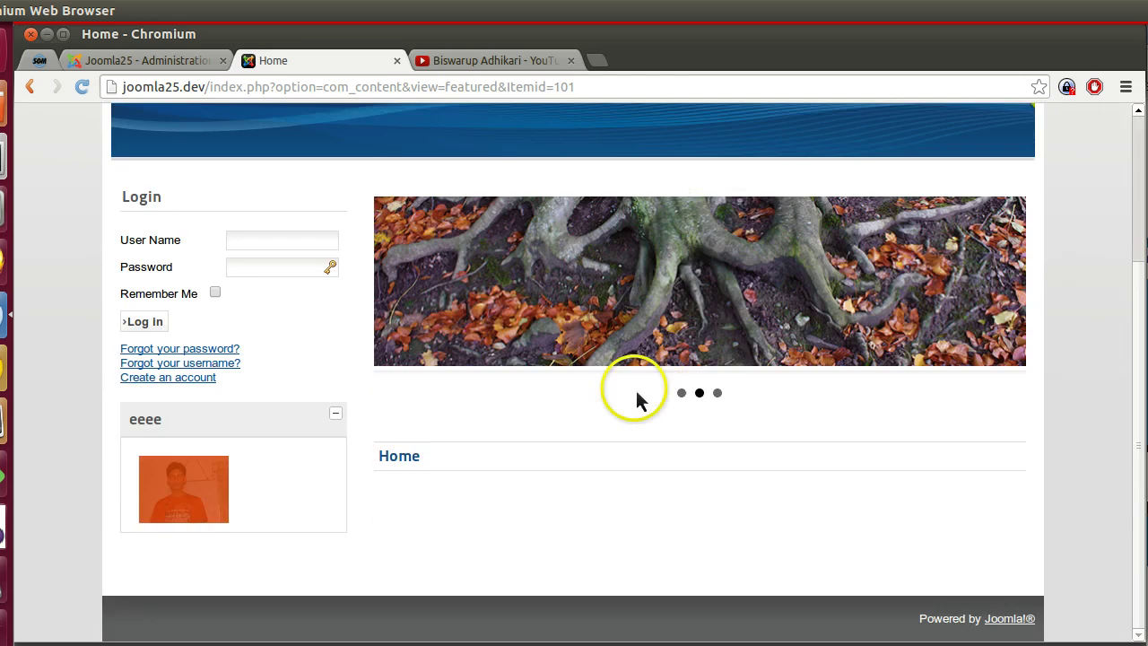
scroll(1078, 529, up, 5)
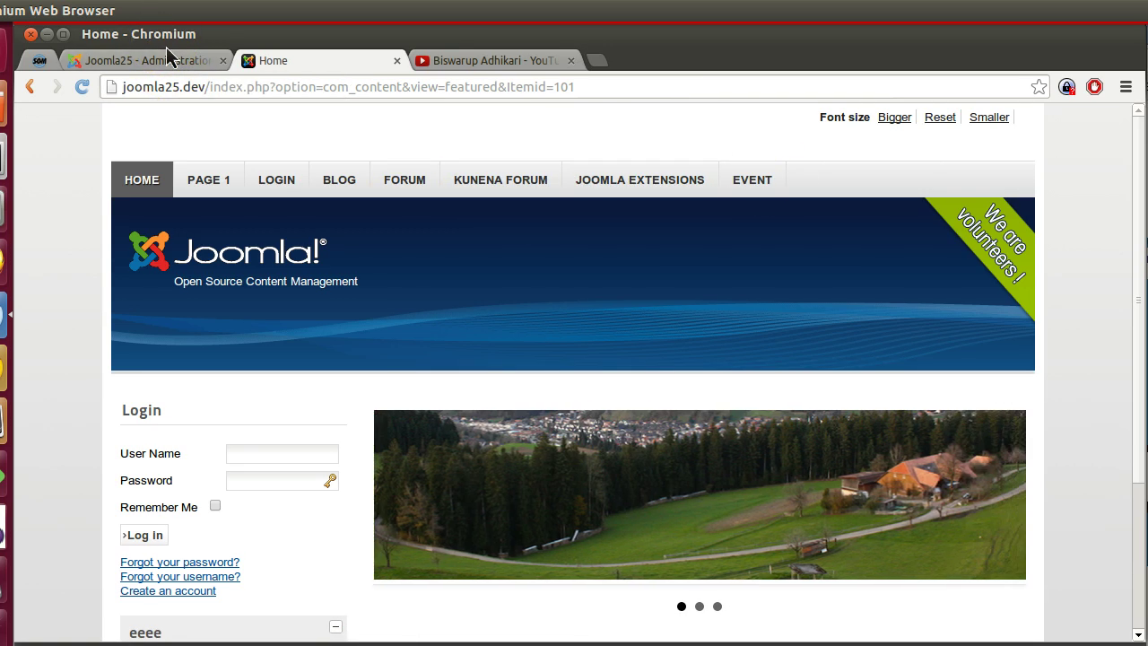
Step: Look over the Home page down to its footer, open the Kunena Forum category index and review its content
key(Page_Down)
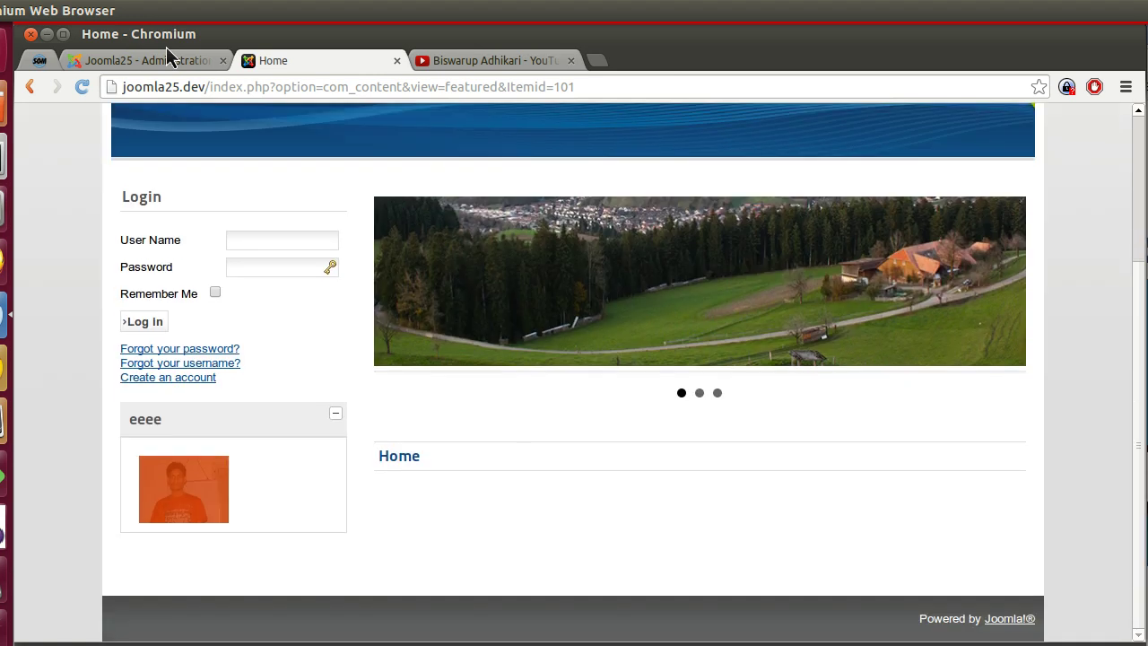
key(Page_Up)
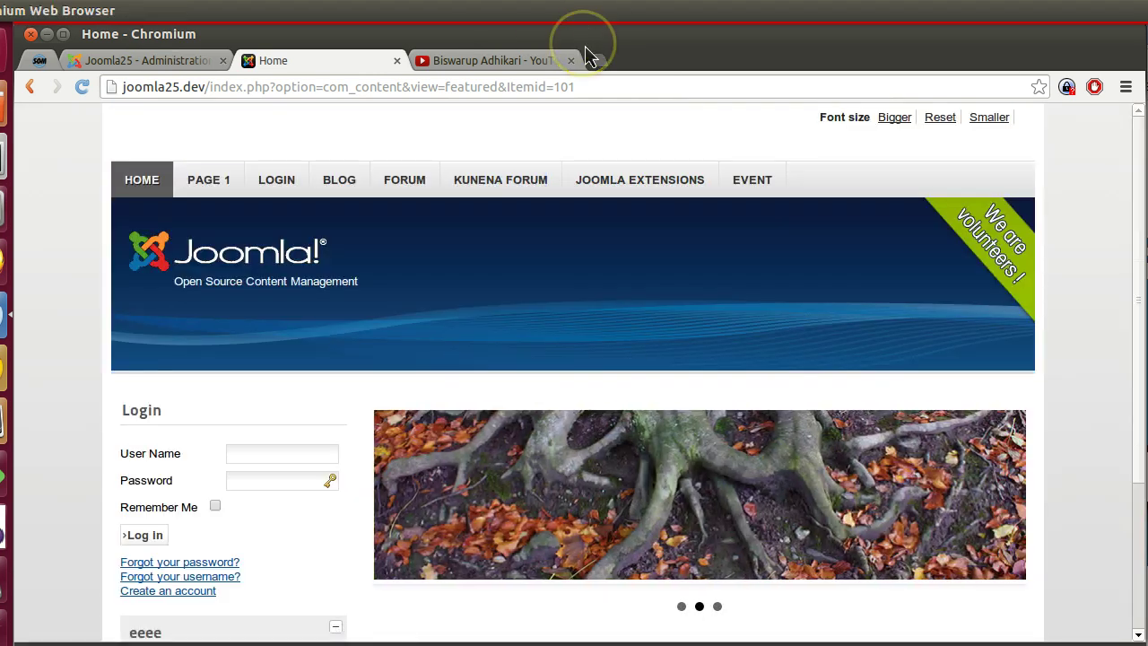
key(Tab)
key(Return)
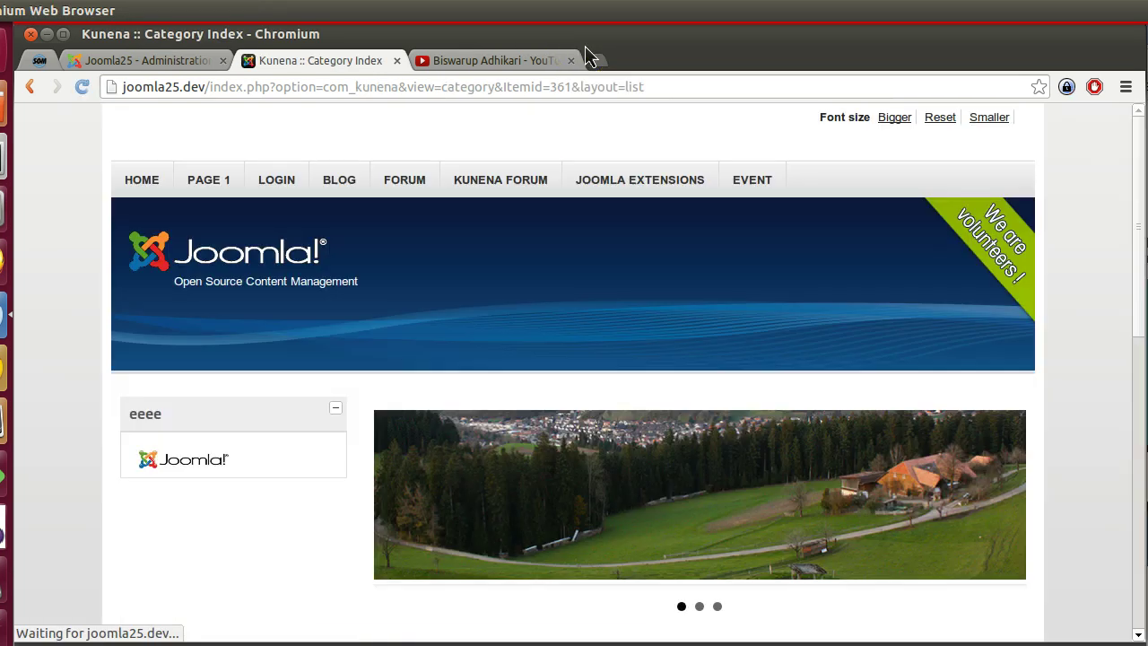
key(Page_Down)
key(Page_Down)
Step: Switch to the Joomla administration site and open the Extension Manager's install page
key(ctrl+Page_Up)
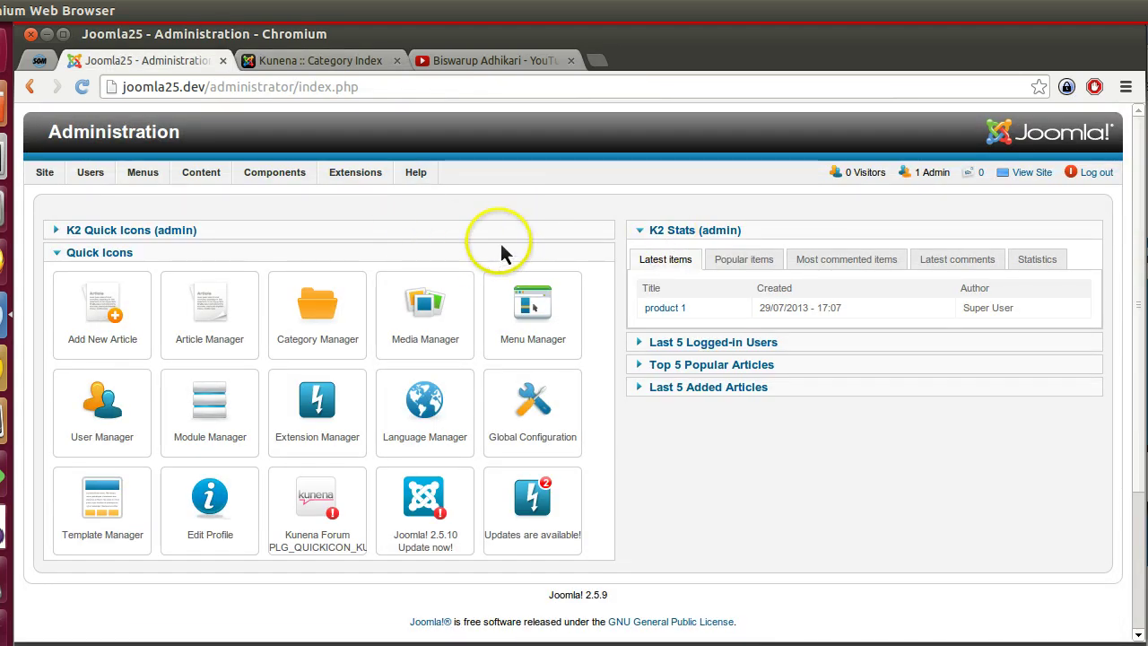
mouse_move(363, 178)
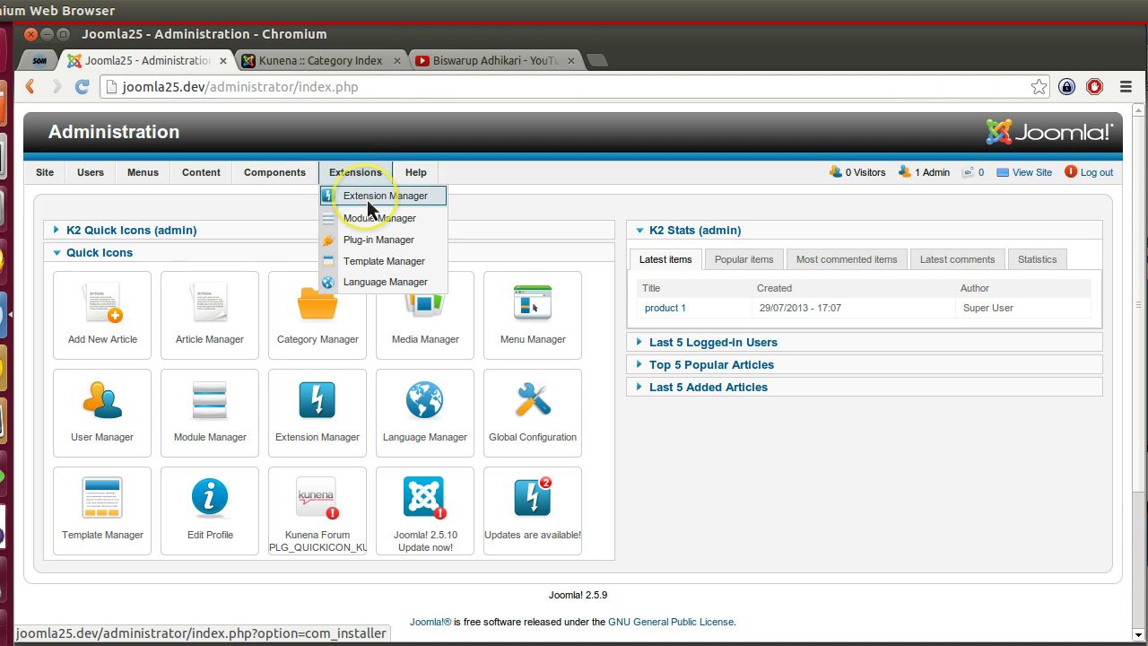
click(368, 197)
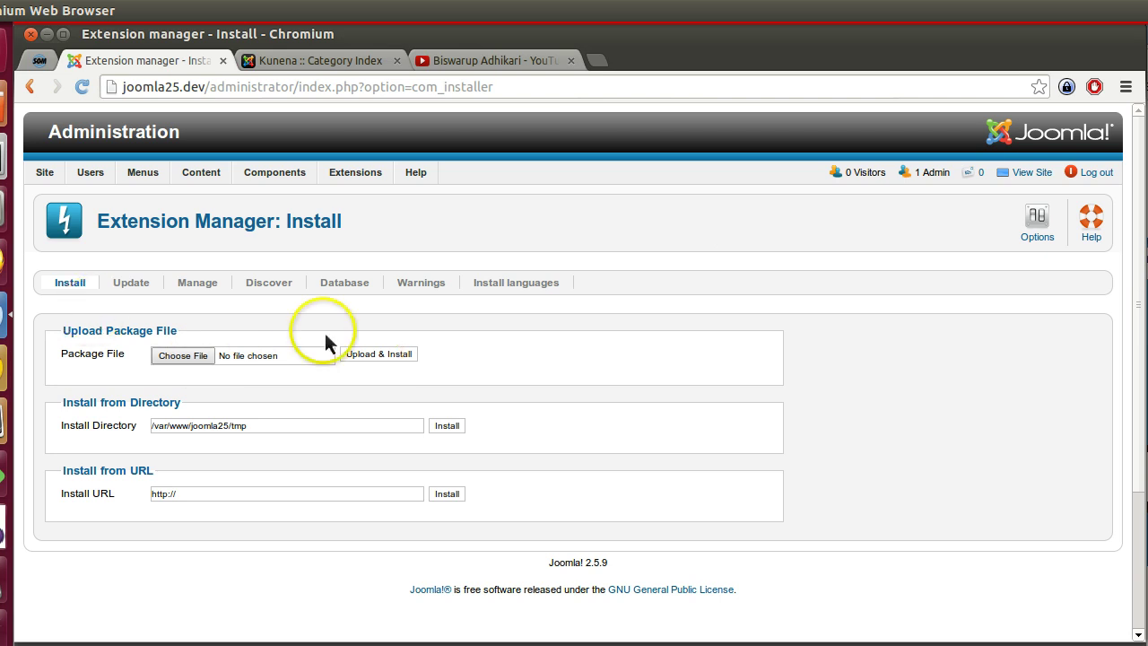
Step: Open the Template Manager's styles list and highlight the Administrator location of the Bluestork and Hathor templates
mouse_move(355, 174)
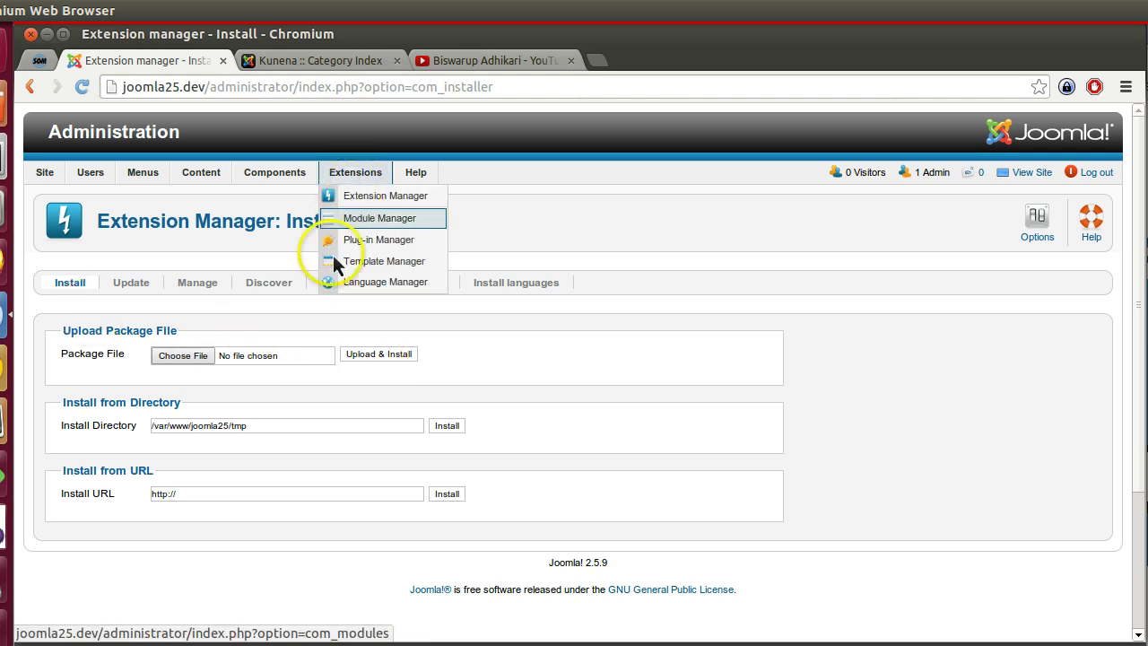
click(369, 269)
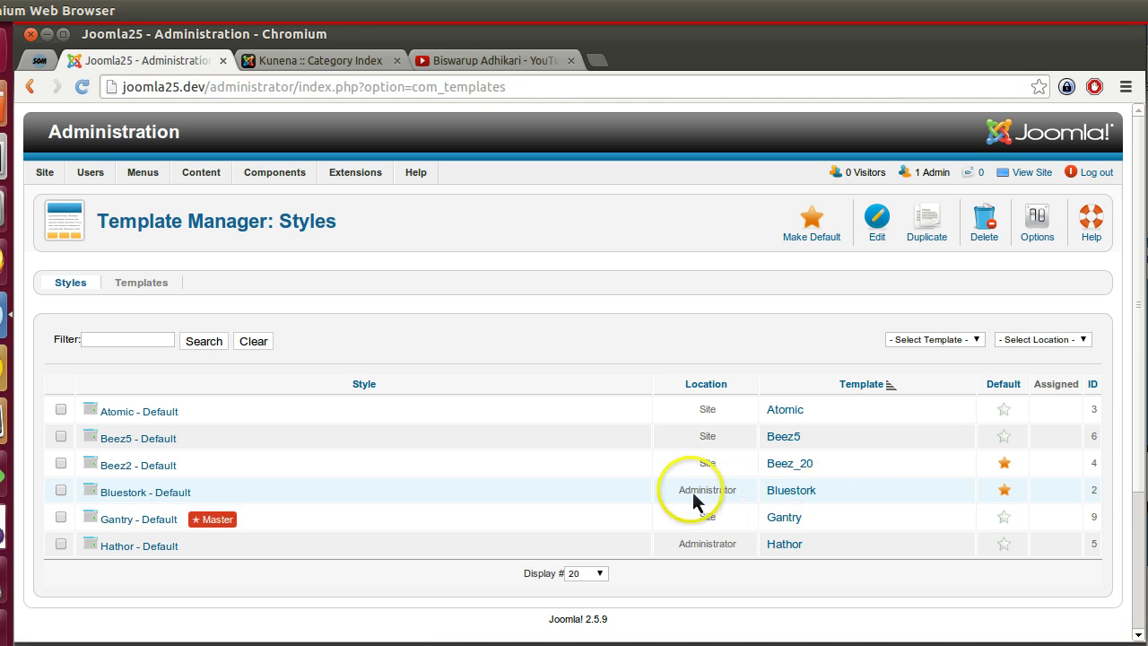
double_click(714, 500)
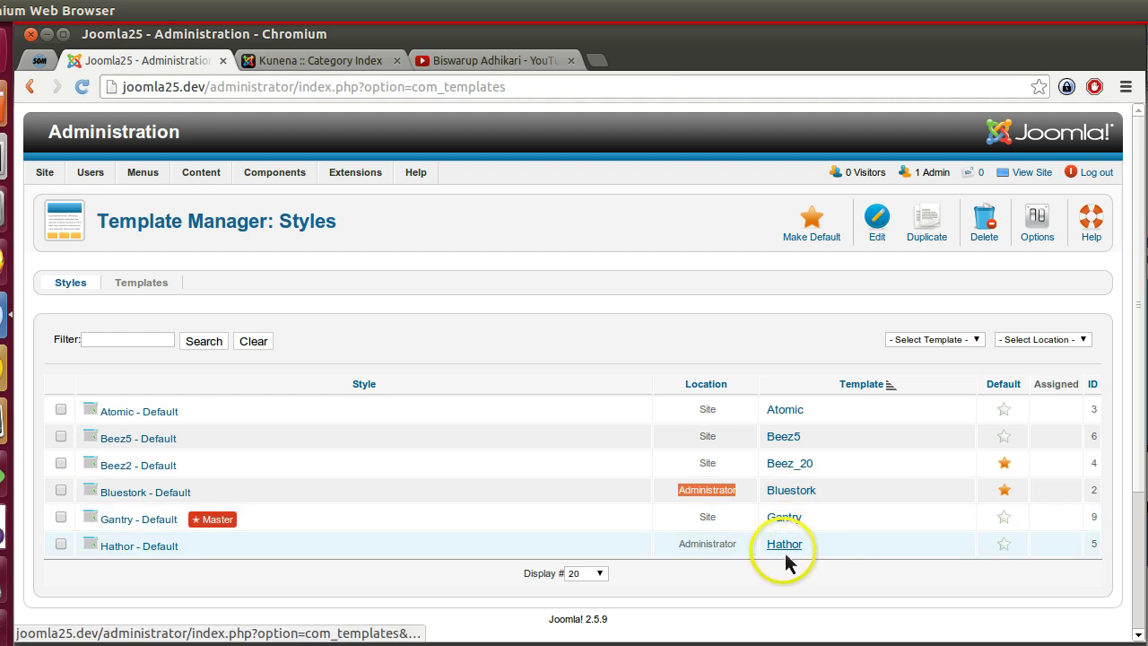
drag(814, 556, 688, 555)
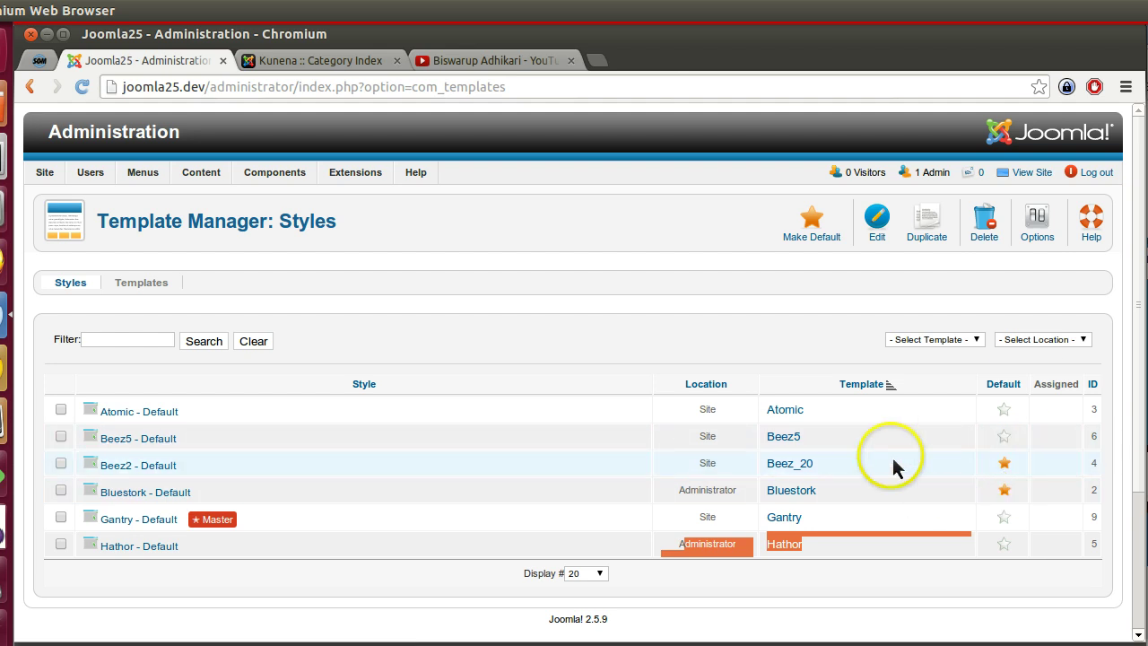
Step: Return to the front-end site, open the Home page and review its layout under the current template
click(332, 63)
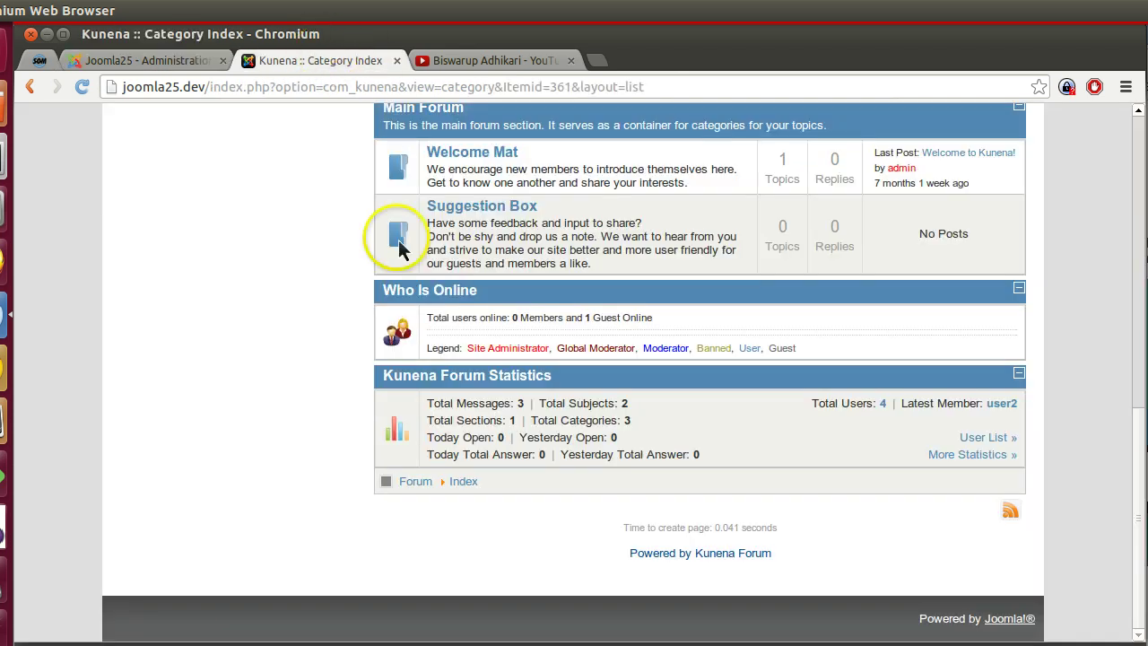
key(F5)
click(164, 192)
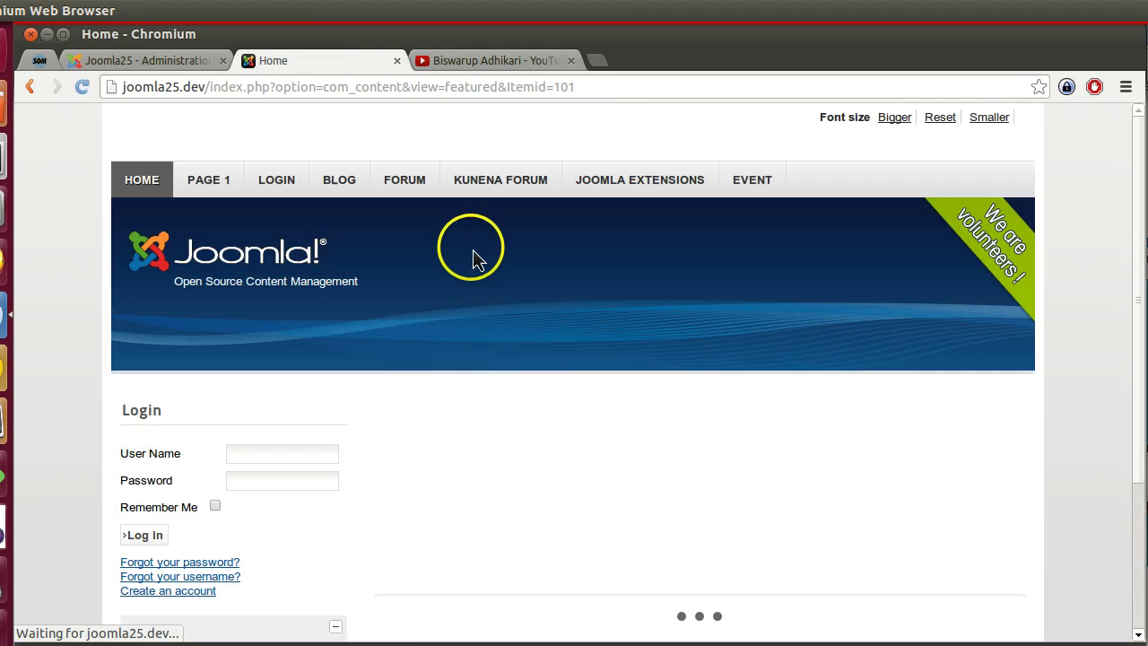
scroll(520, 277, down, 3)
scroll(533, 399, up, 3)
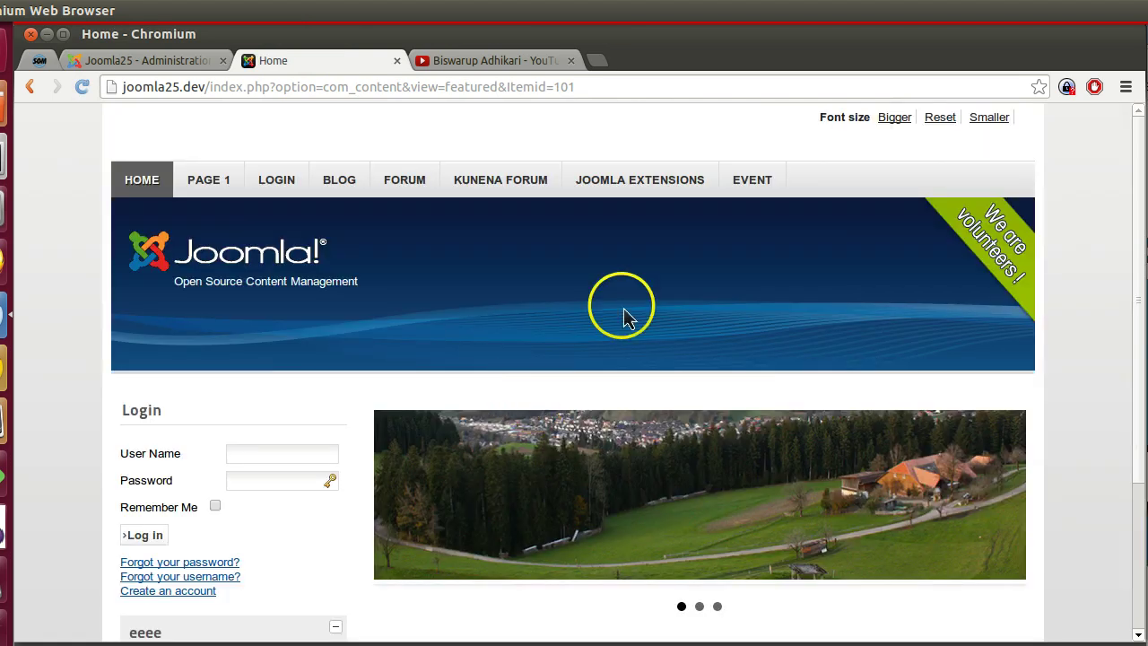
Step: Make Atomic the default site template style and reload the front-end Home page to view its layout
click(189, 59)
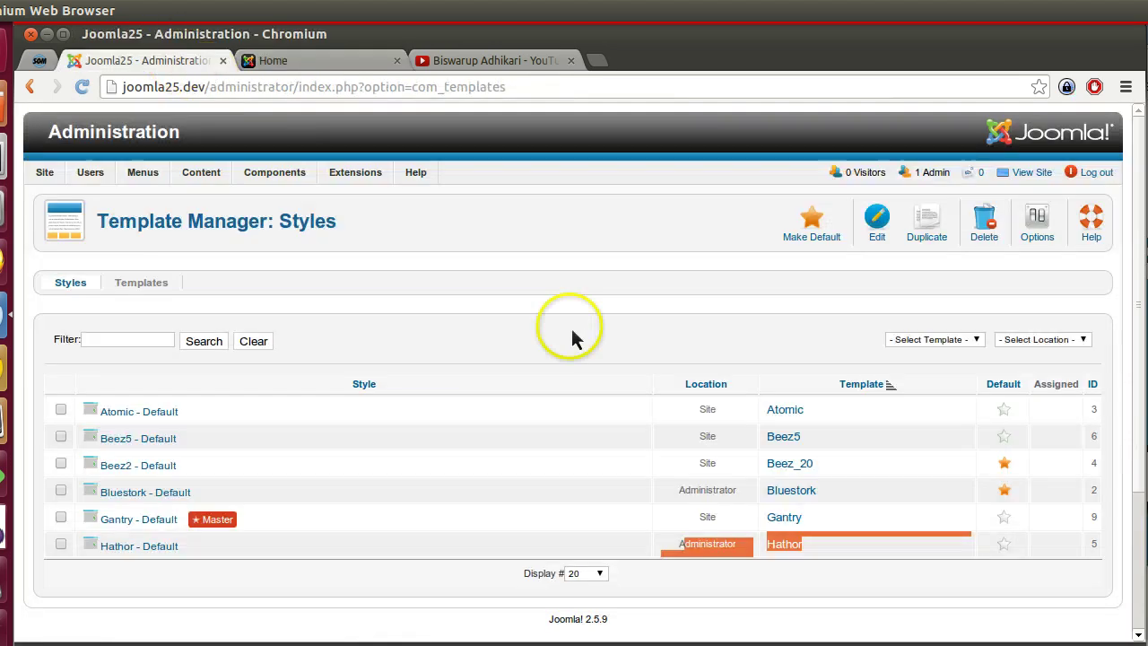
click(1002, 410)
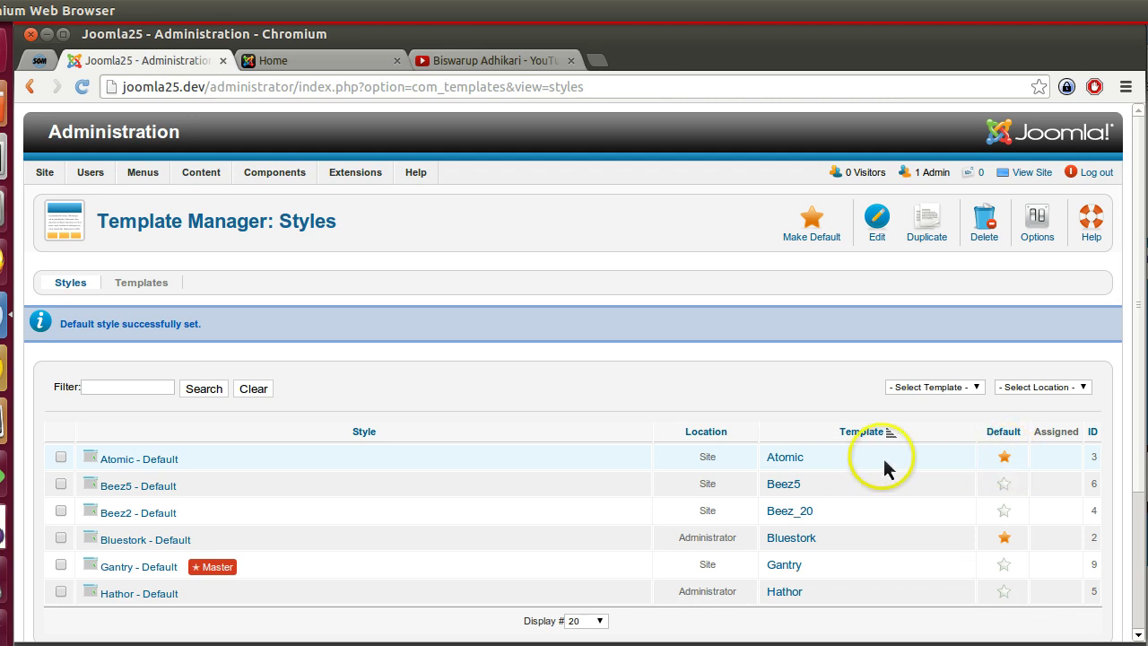
click(300, 65)
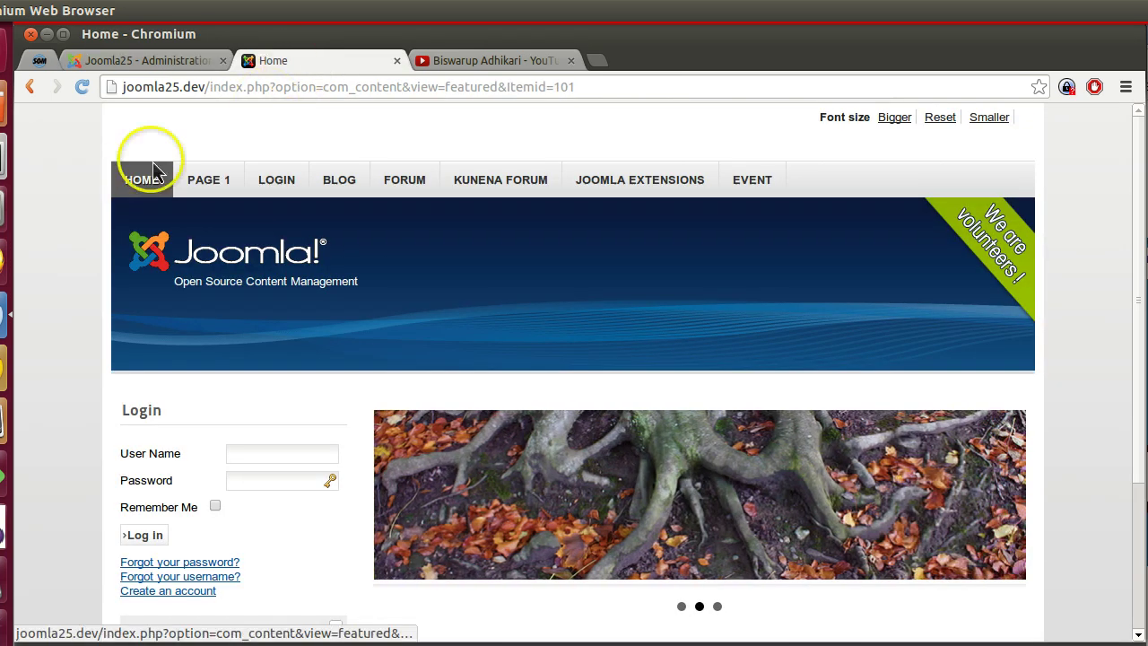
right_click(95, 173)
click(115, 225)
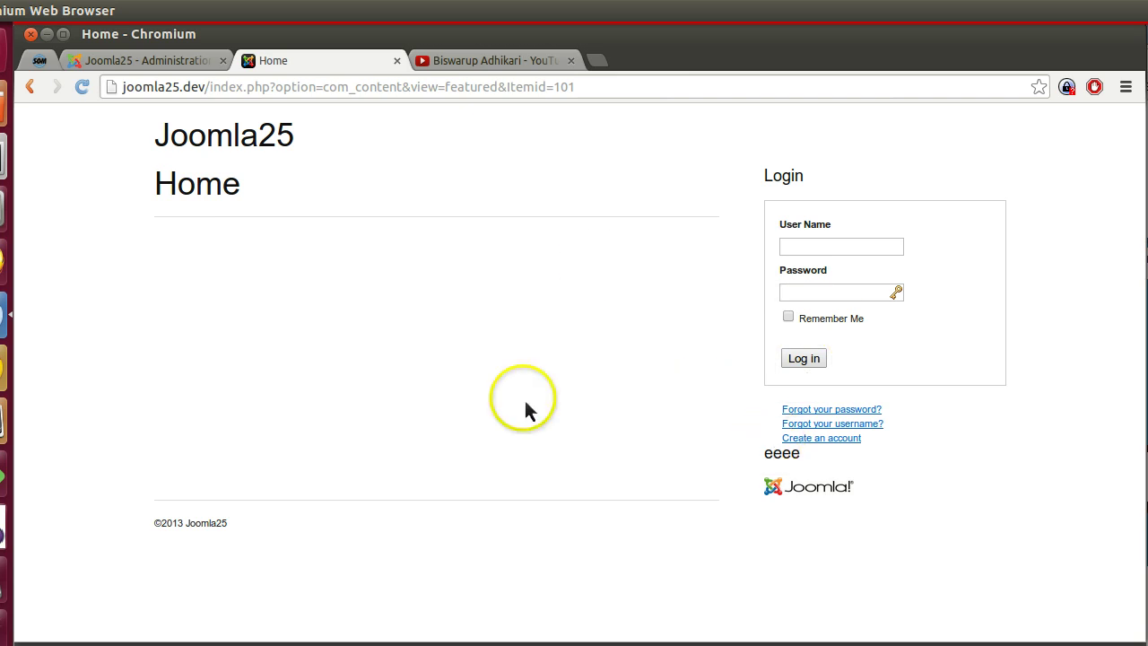
Step: Make Hathor the default administrator template style and open the Extension Manager to view its appearance
click(134, 61)
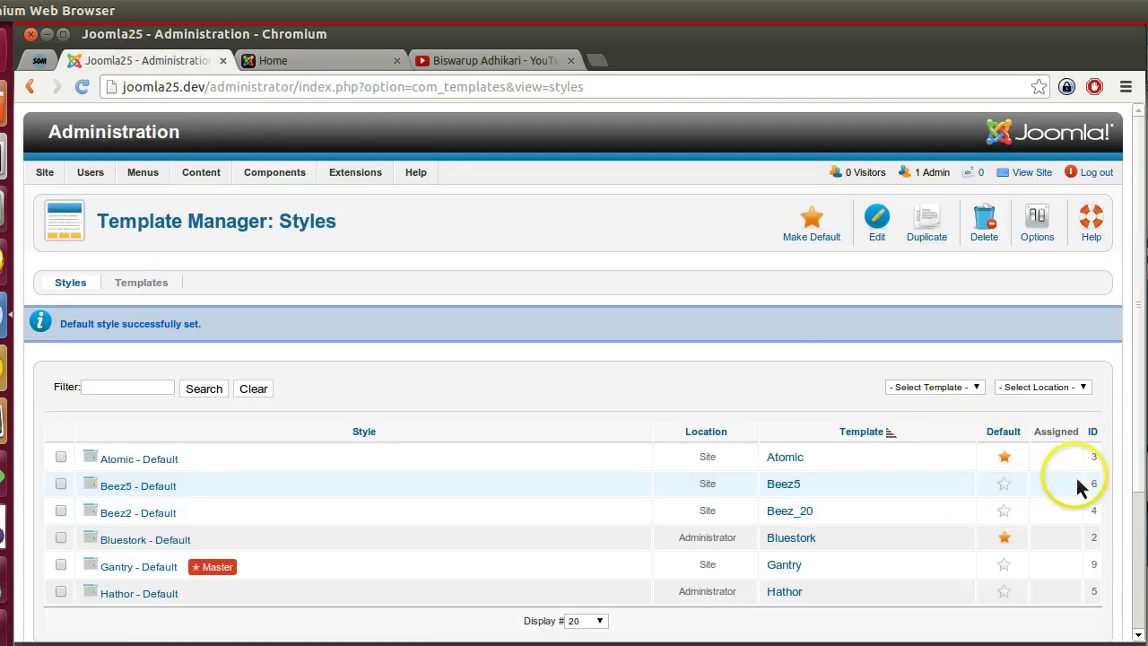
click(1004, 596)
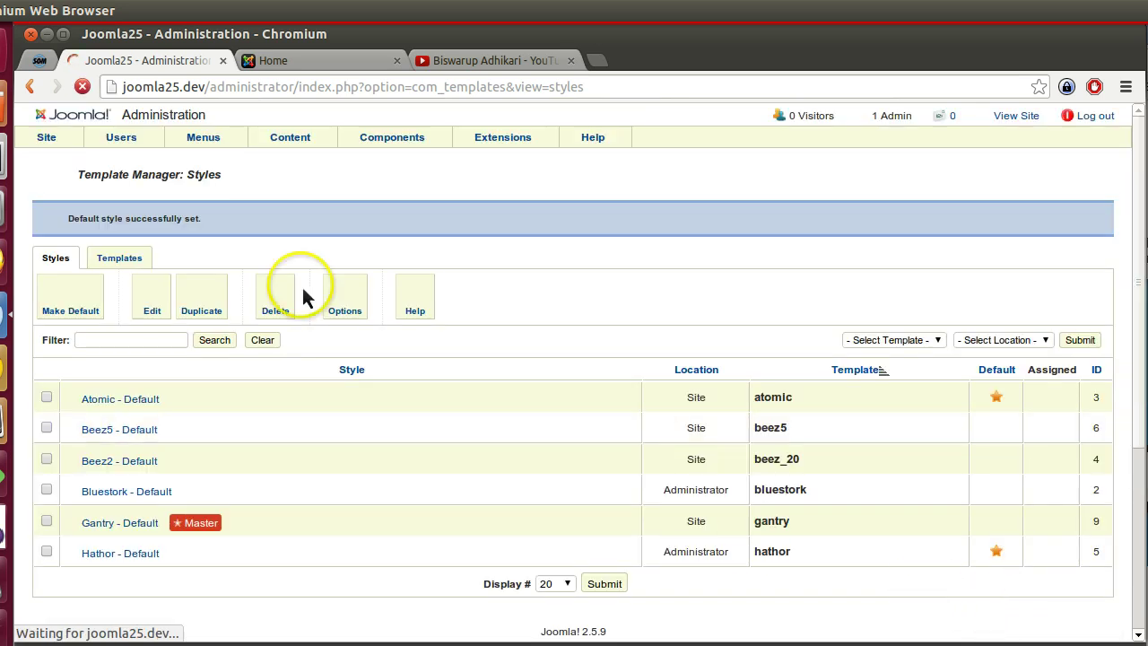
mouse_move(526, 140)
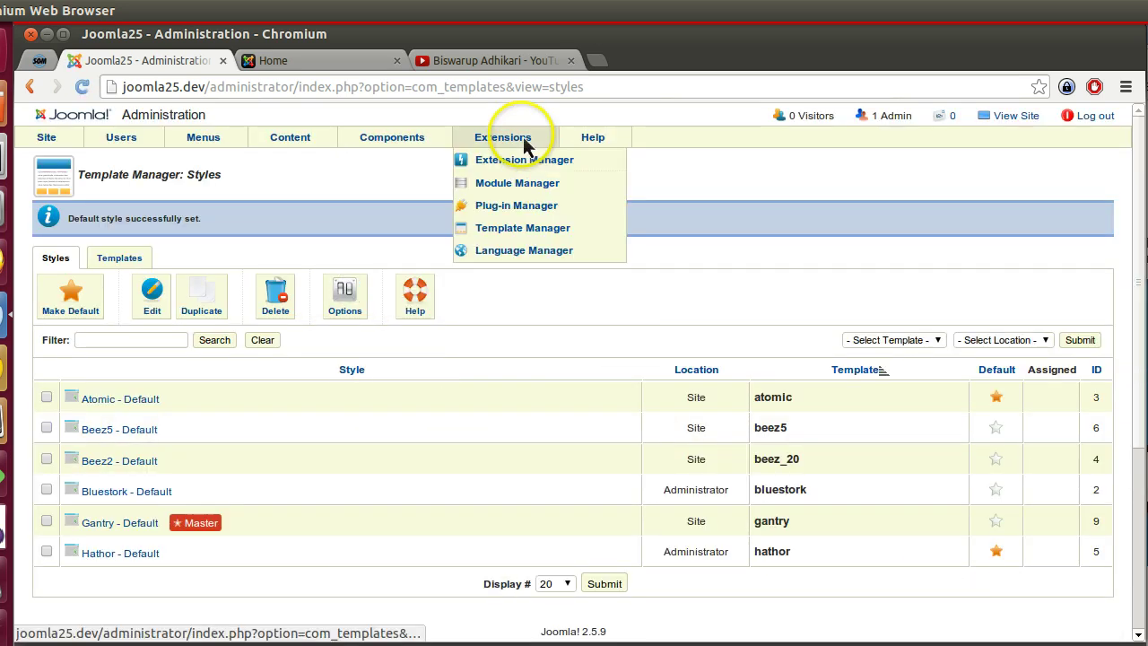
click(523, 161)
Step: Restore Bluestork as the default administrator style and Beez2 as the default site style in the Template Manager
mouse_move(466, 132)
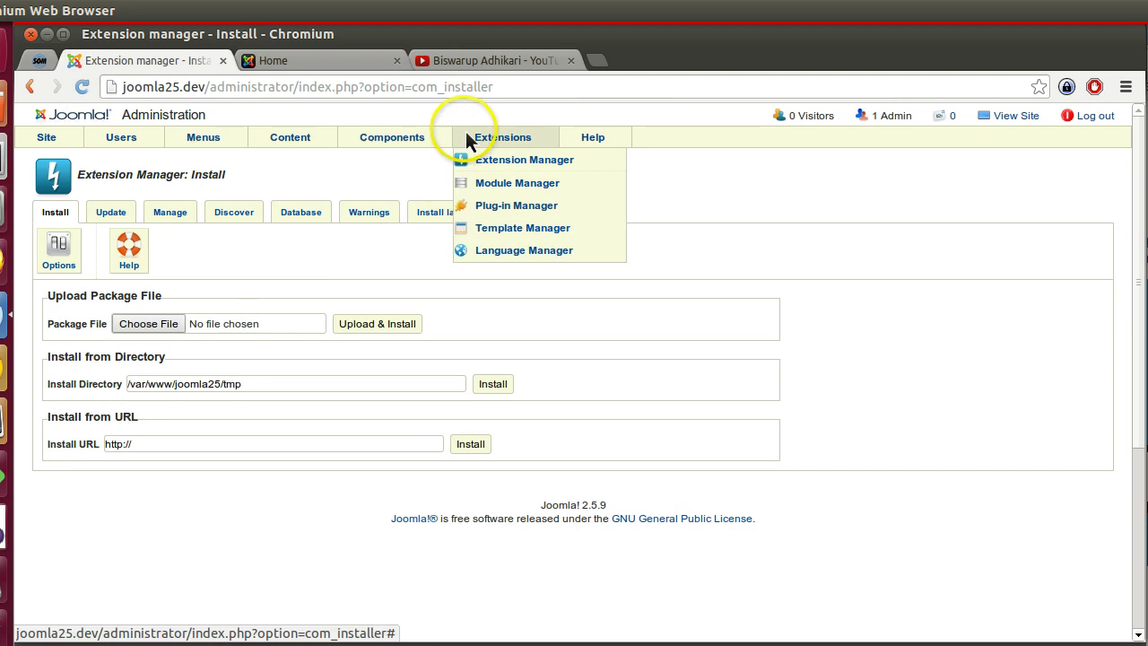
click(531, 228)
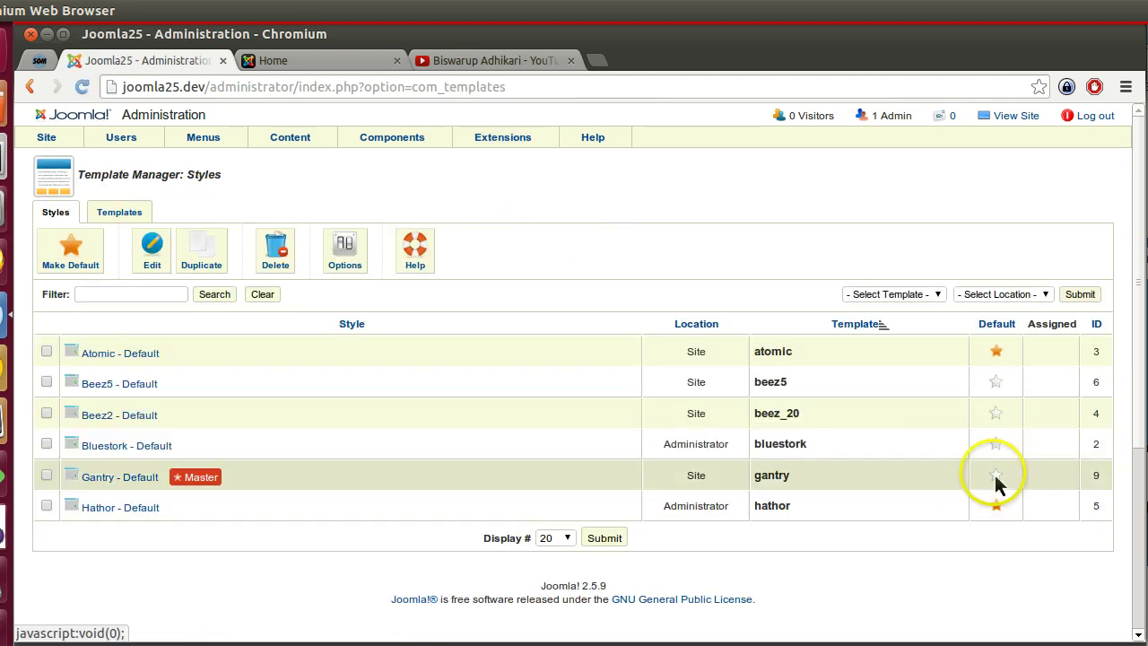
click(995, 443)
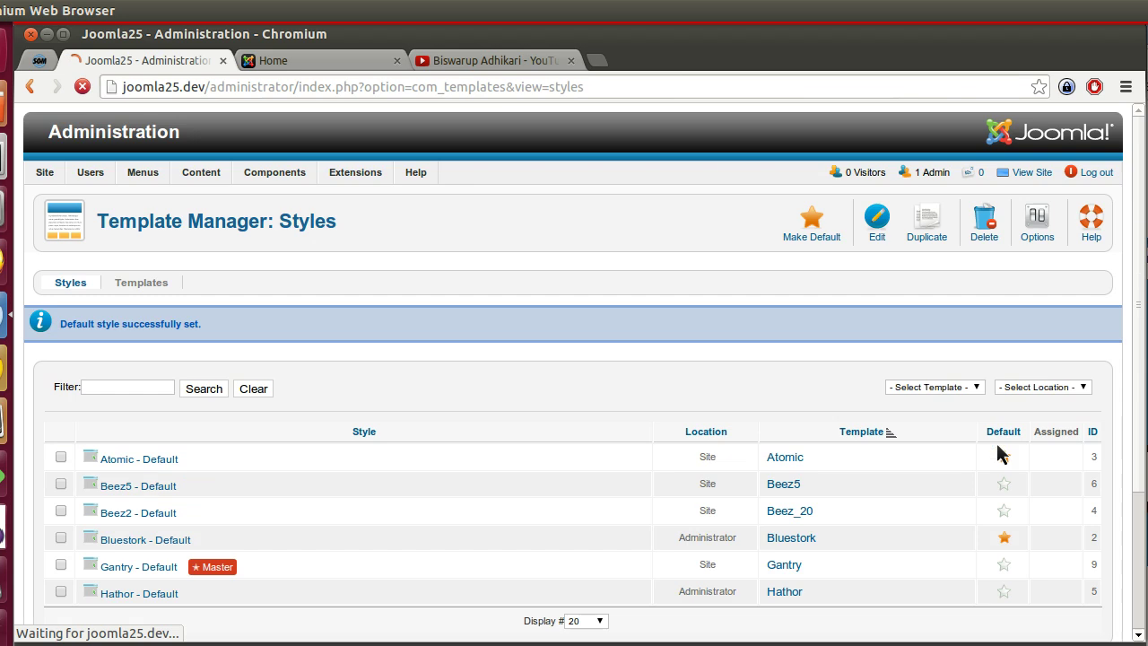
click(1004, 510)
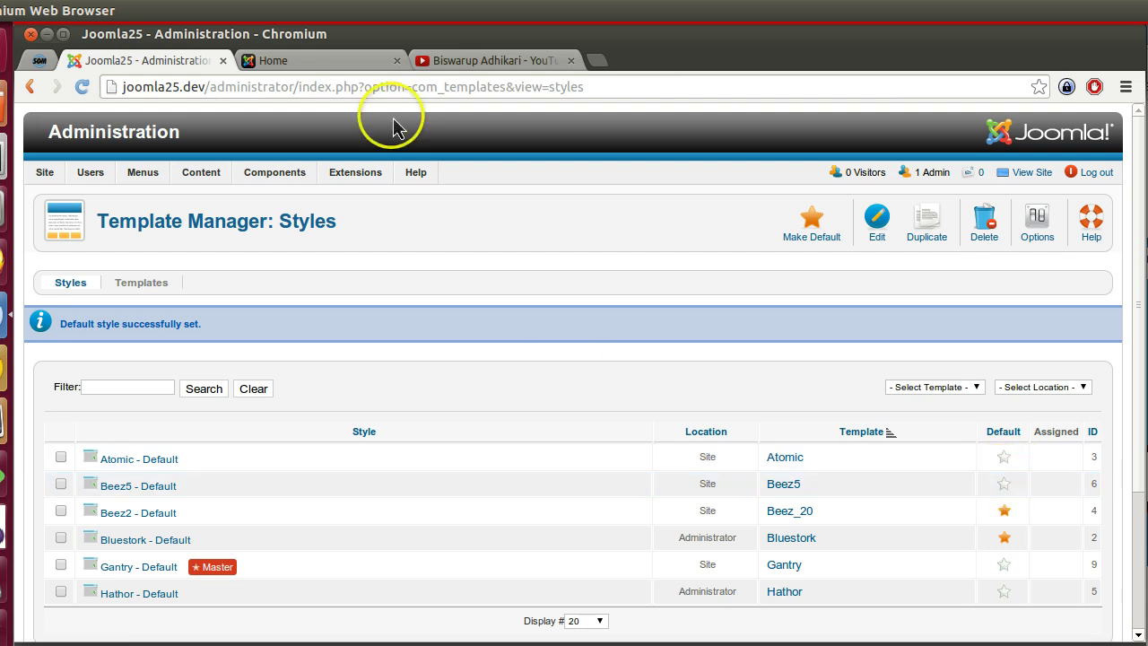
Step: Reload the front-end Home page and review its layout from the header to the footer under Beez2
click(334, 60)
right_click(329, 281)
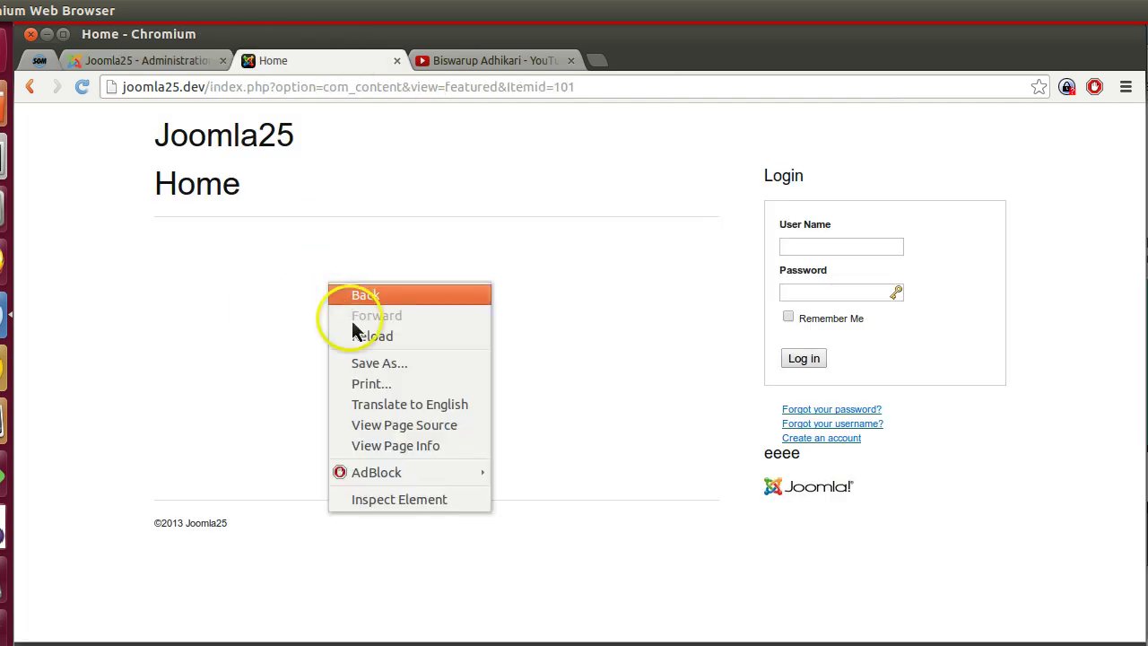
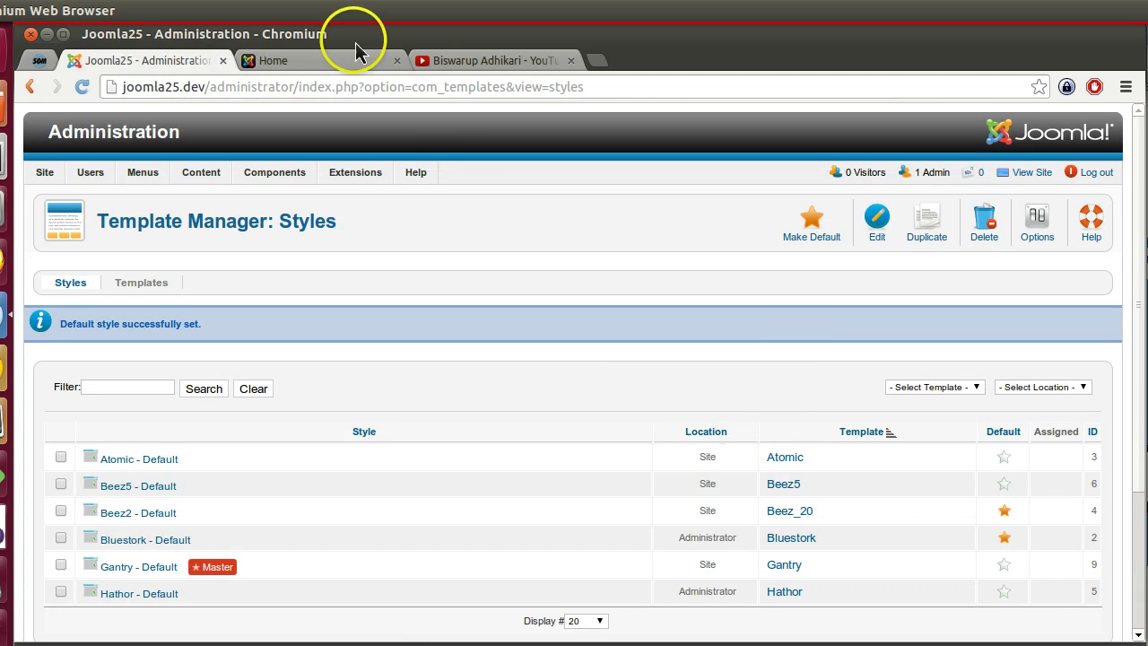
click(347, 52)
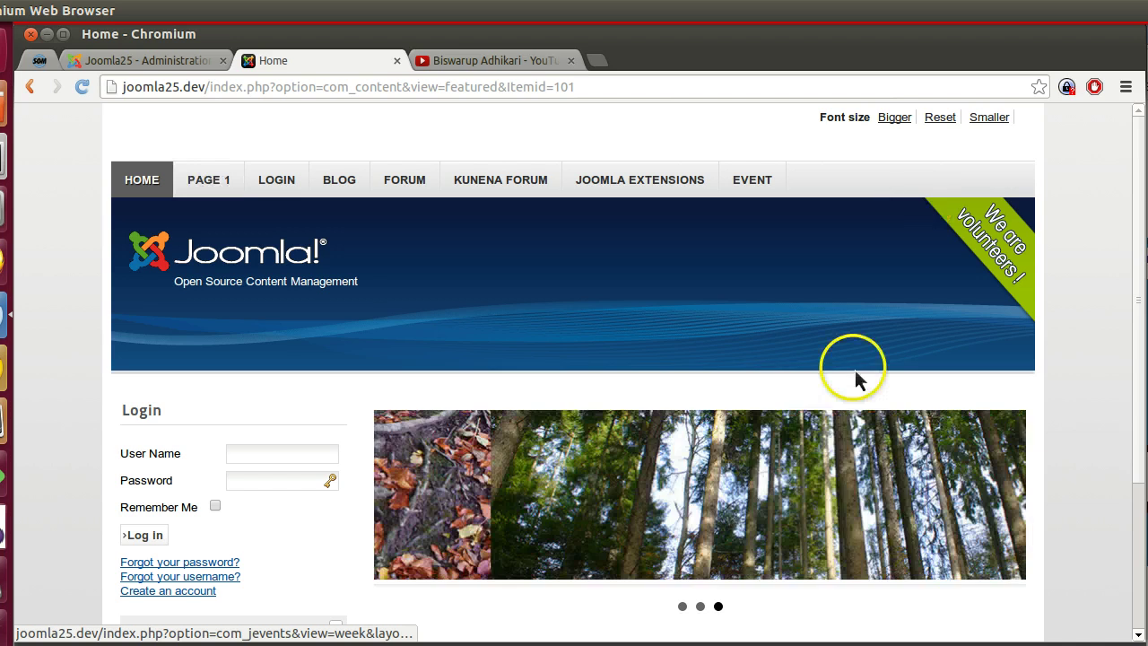
scroll(463, 460, down, 5)
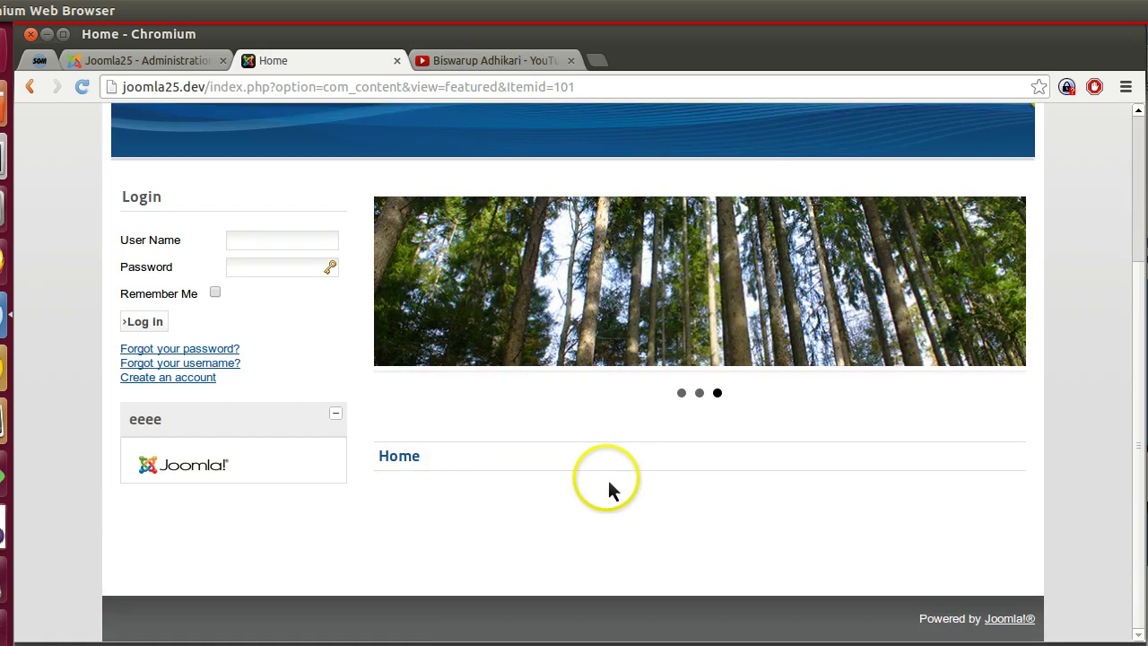
scroll(561, 419, up, 5)
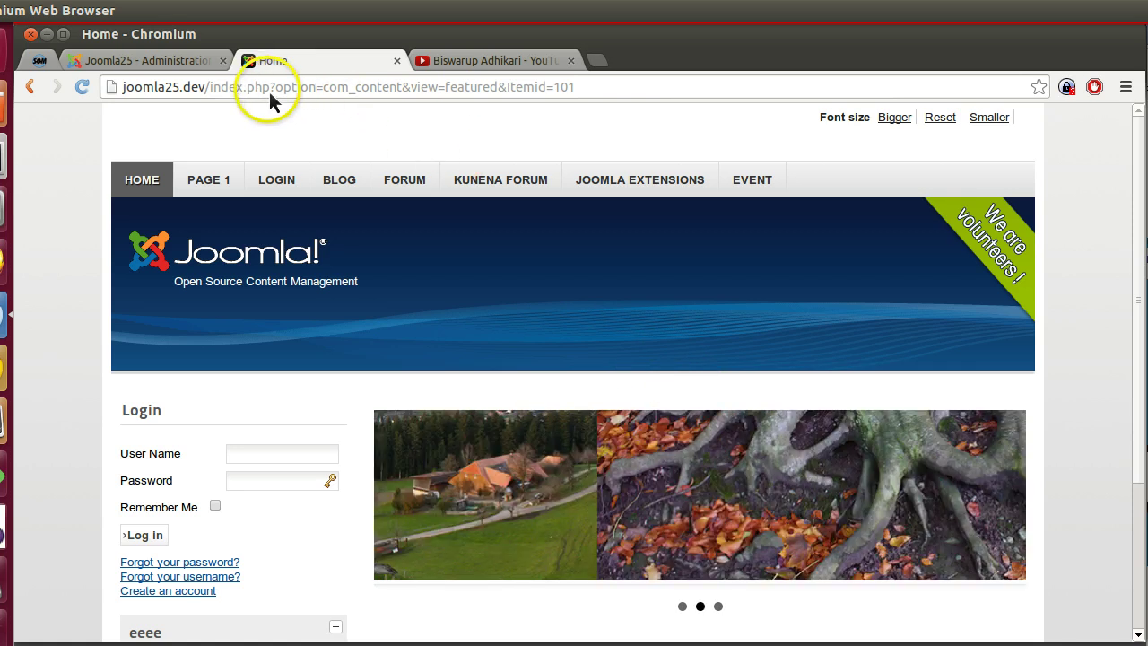
Step: Replace the Home page address's query string with ?tp=1, load joomla25.dev/index.php?tp=1 and look over the page
drag(269, 90, 592, 89)
key(BackSpace)
key(Return)
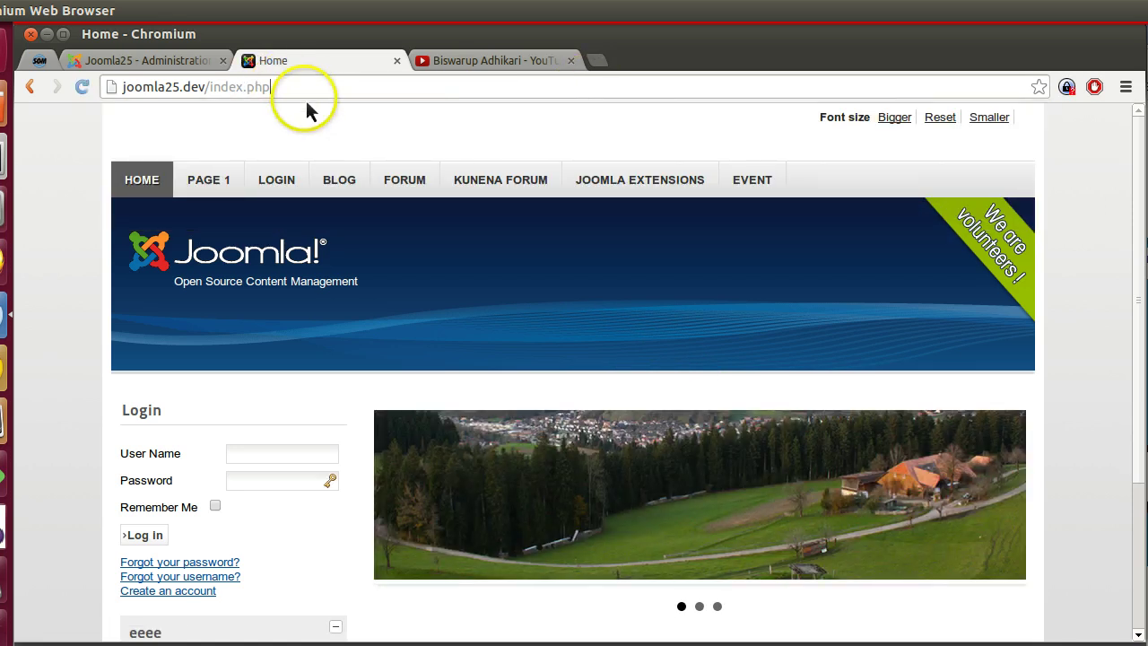
text(?)
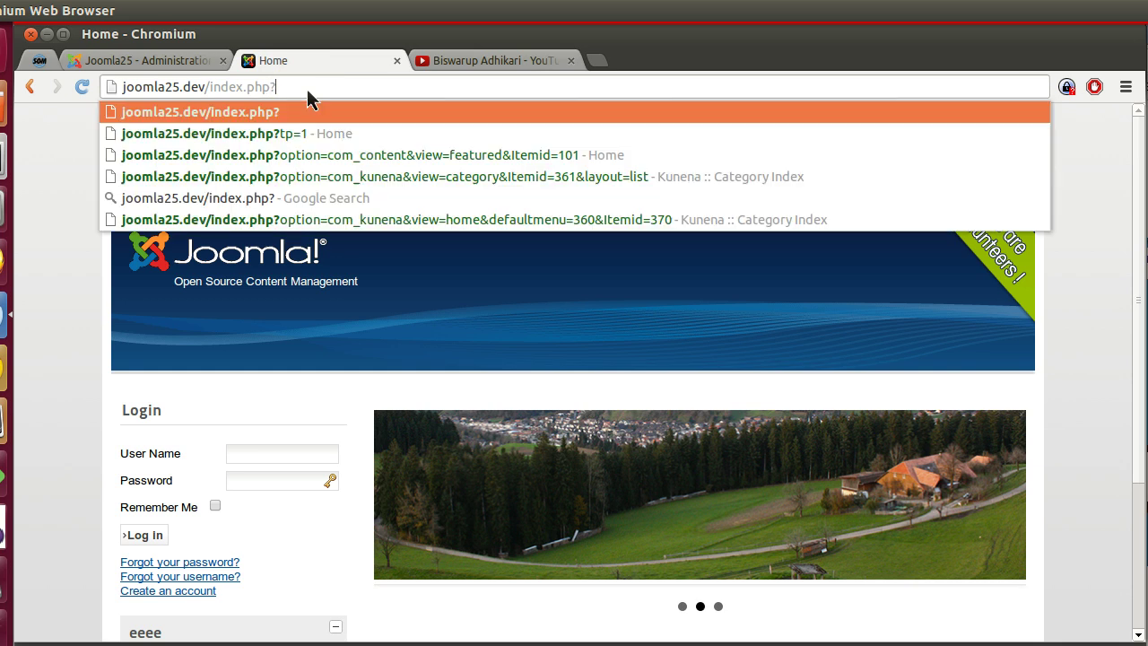
text(tp=1)
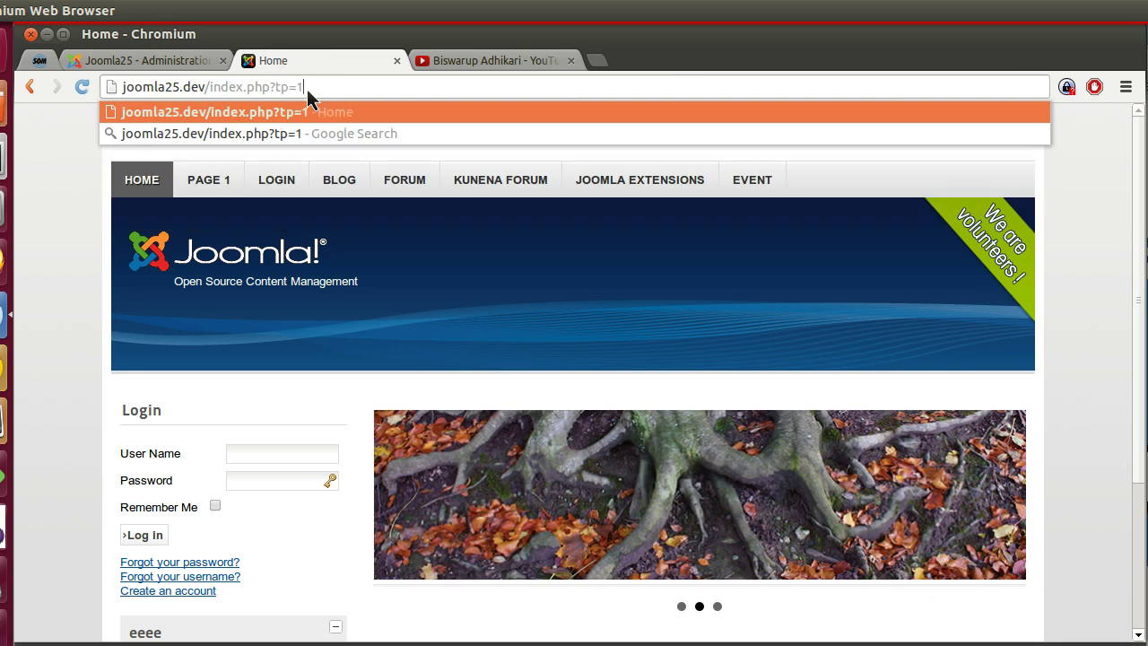
key(Return)
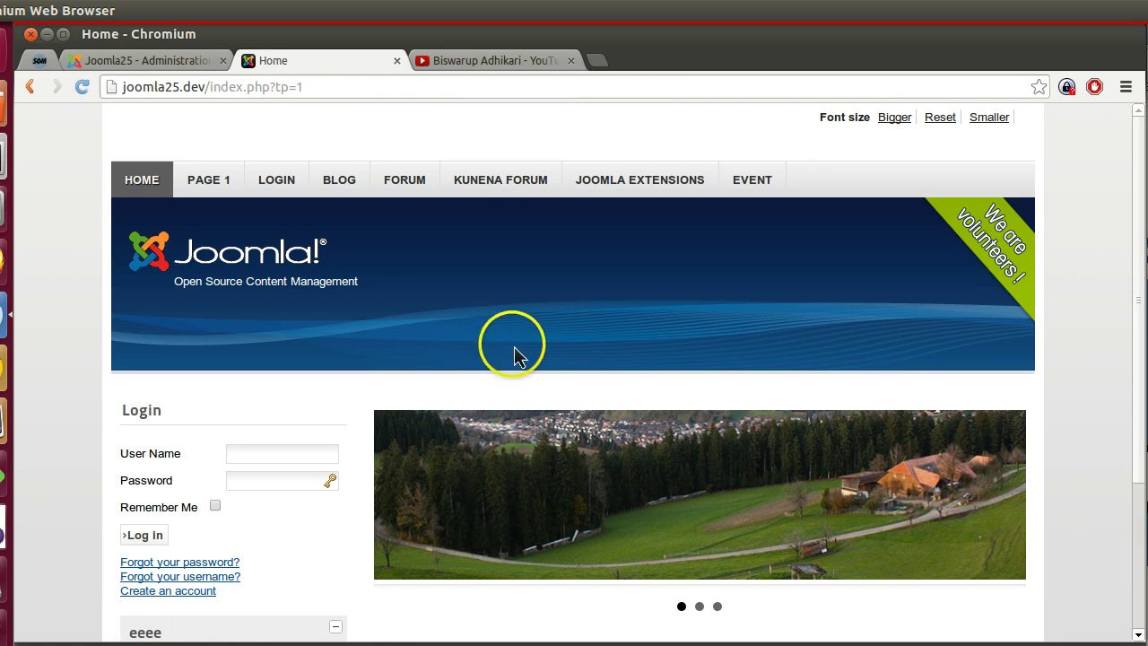
scroll(682, 377, down, 3)
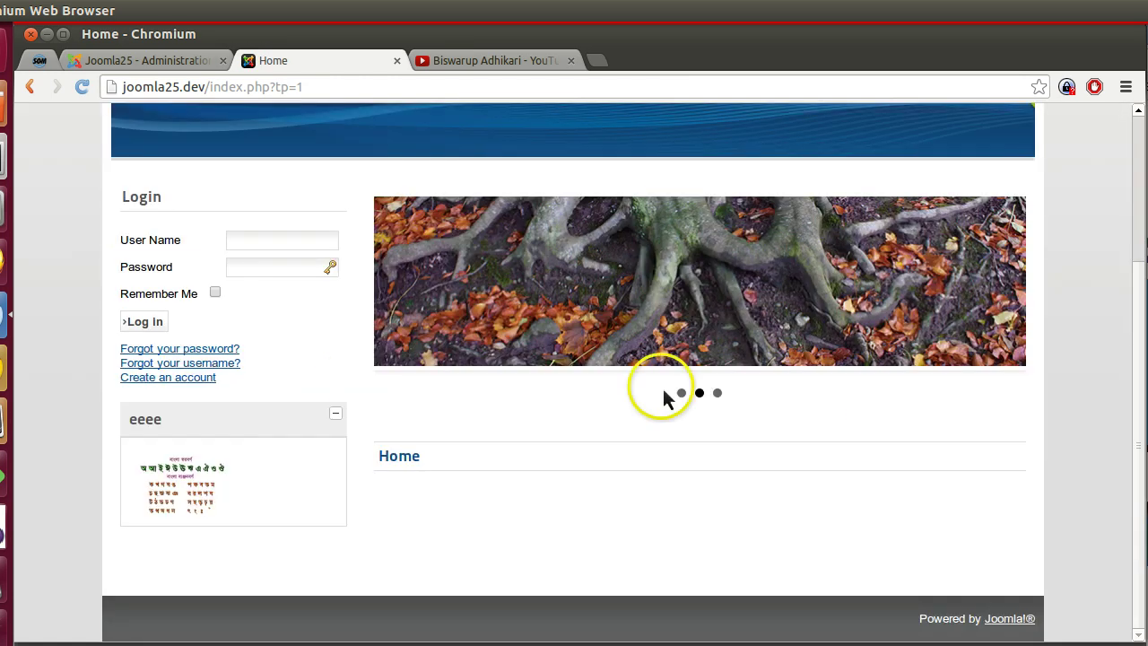
scroll(397, 372, up, 3)
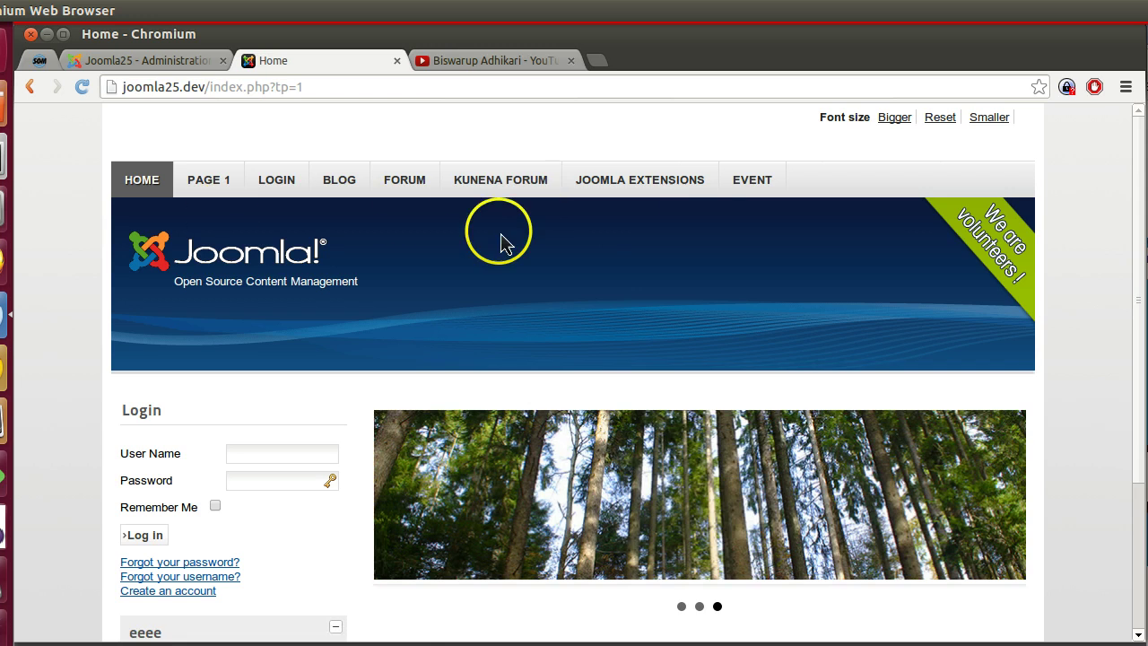
Step: Enable Preview Module Positions in the Template Manager's options, then save and close them
scroll(633, 430, down, 3)
scroll(556, 417, up, 3)
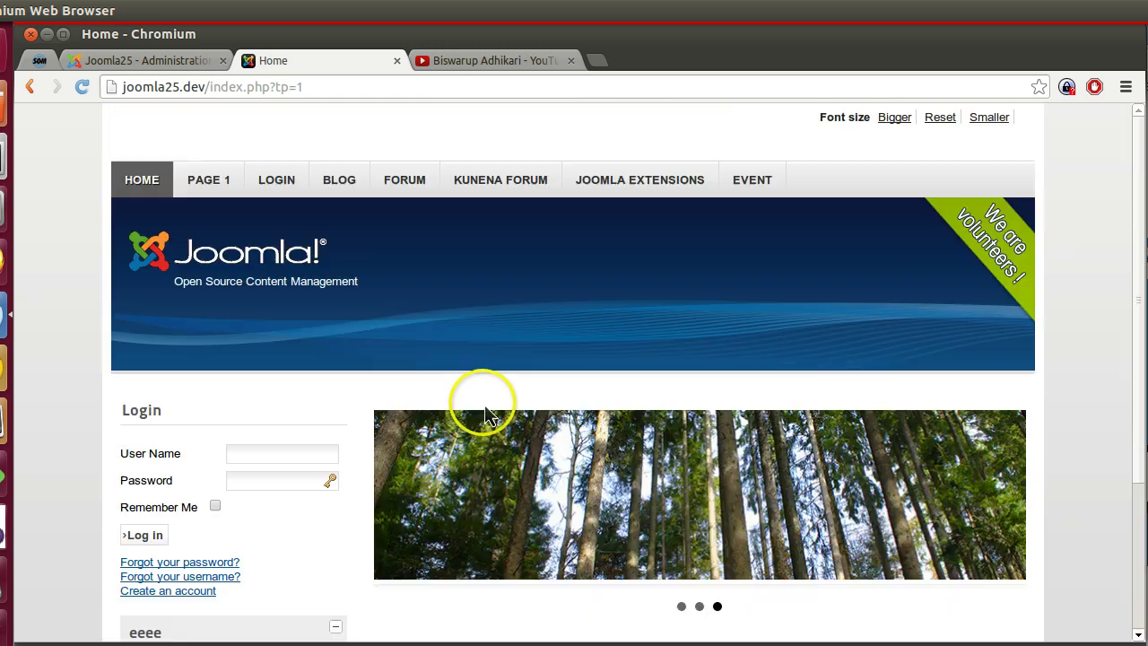
click(171, 61)
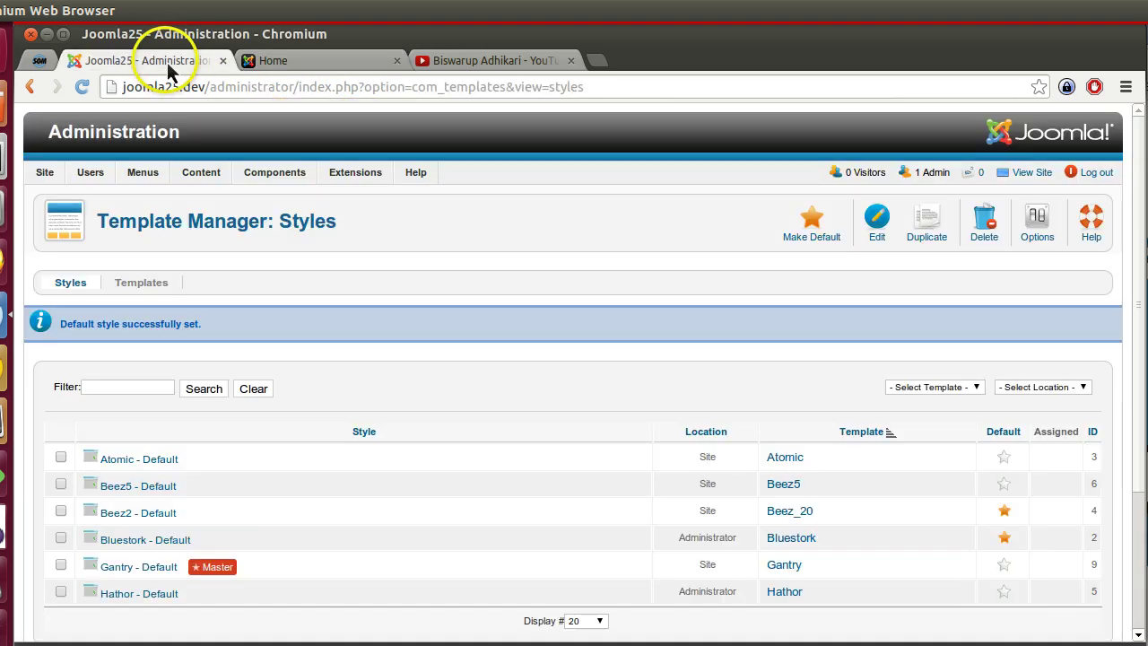
mouse_move(356, 174)
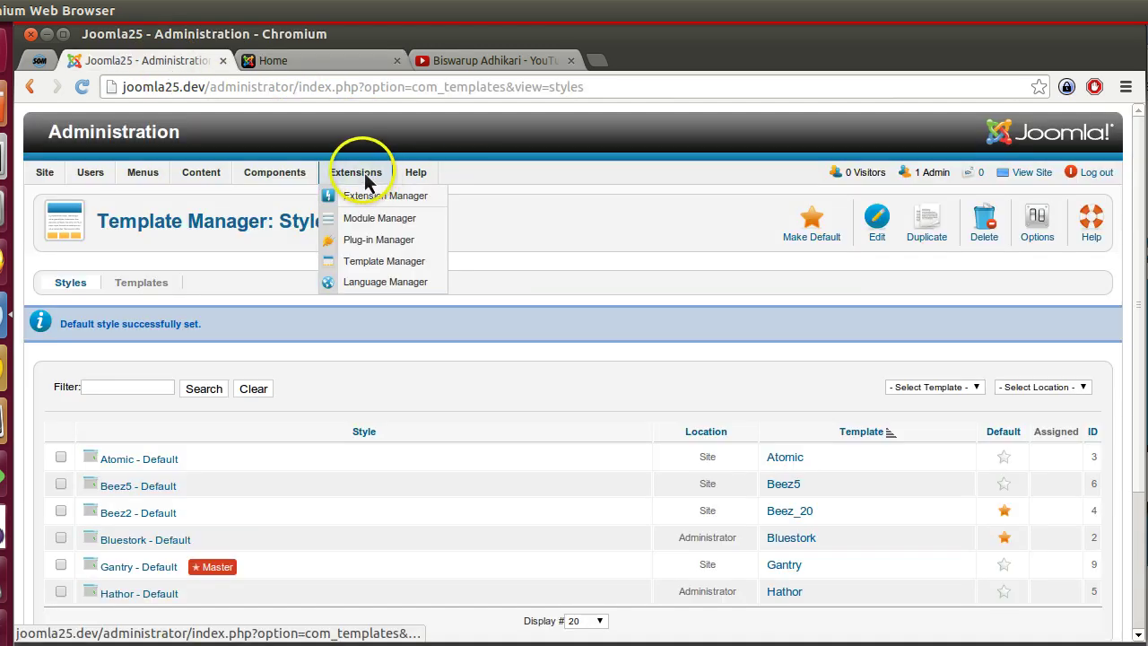
click(381, 262)
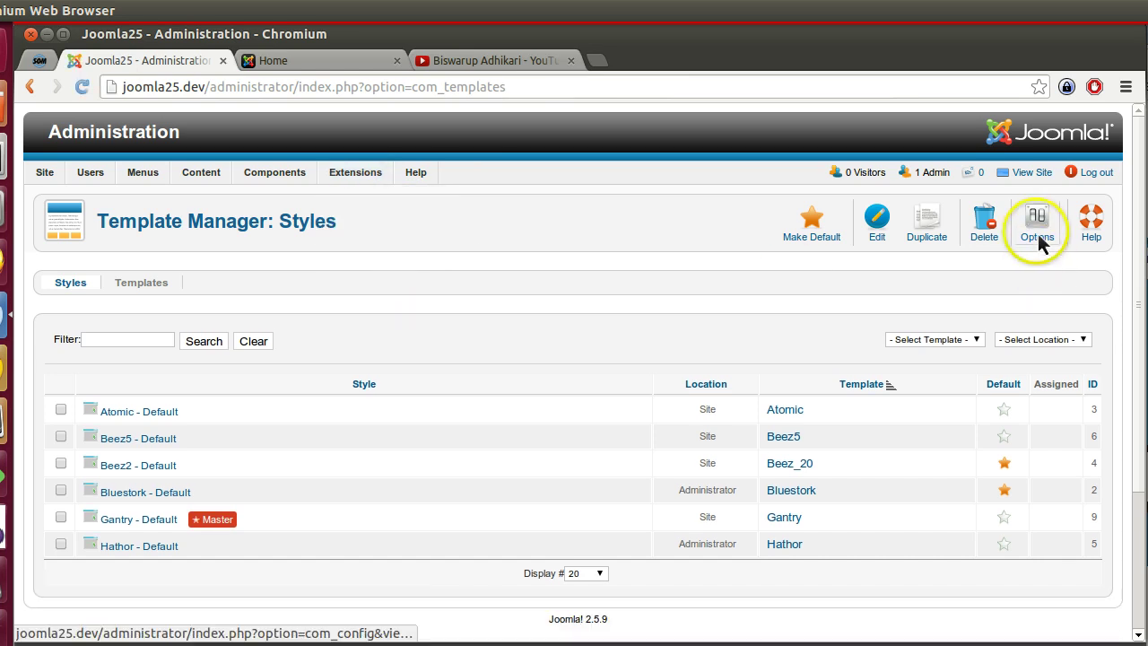
click(1037, 230)
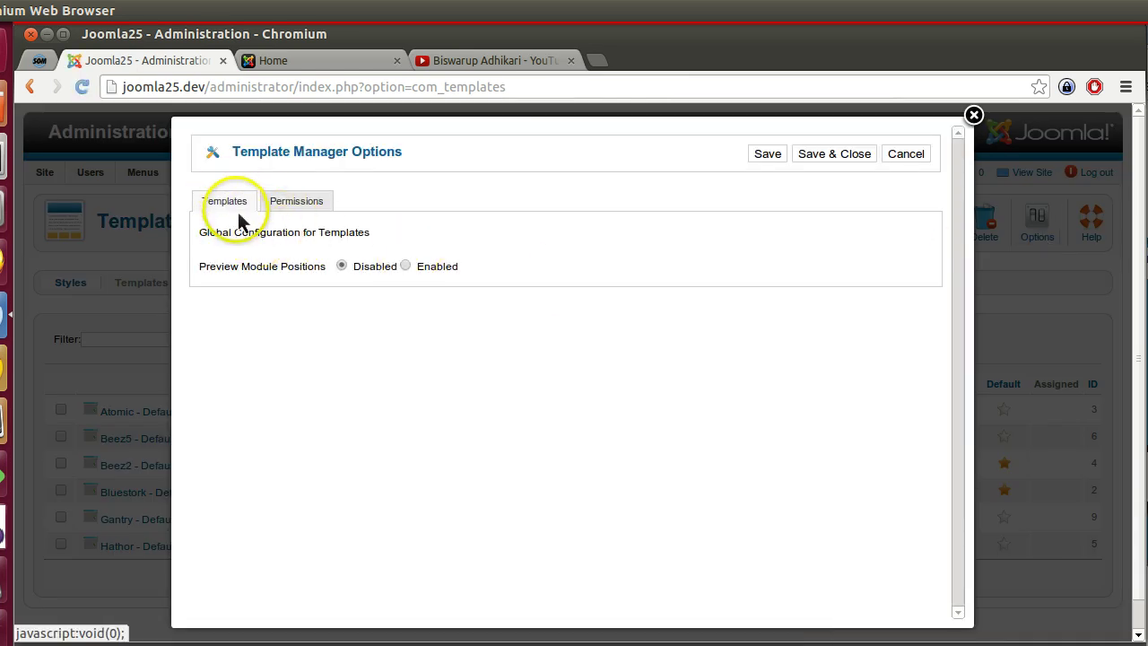
drag(217, 266, 309, 267)
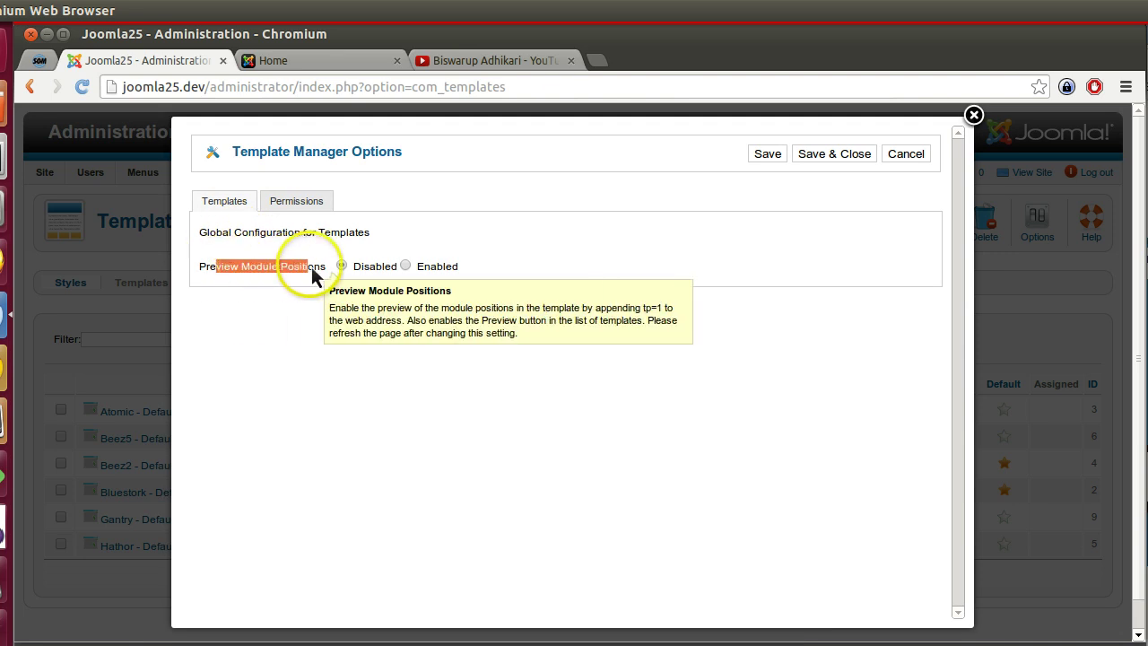
click(404, 267)
click(823, 162)
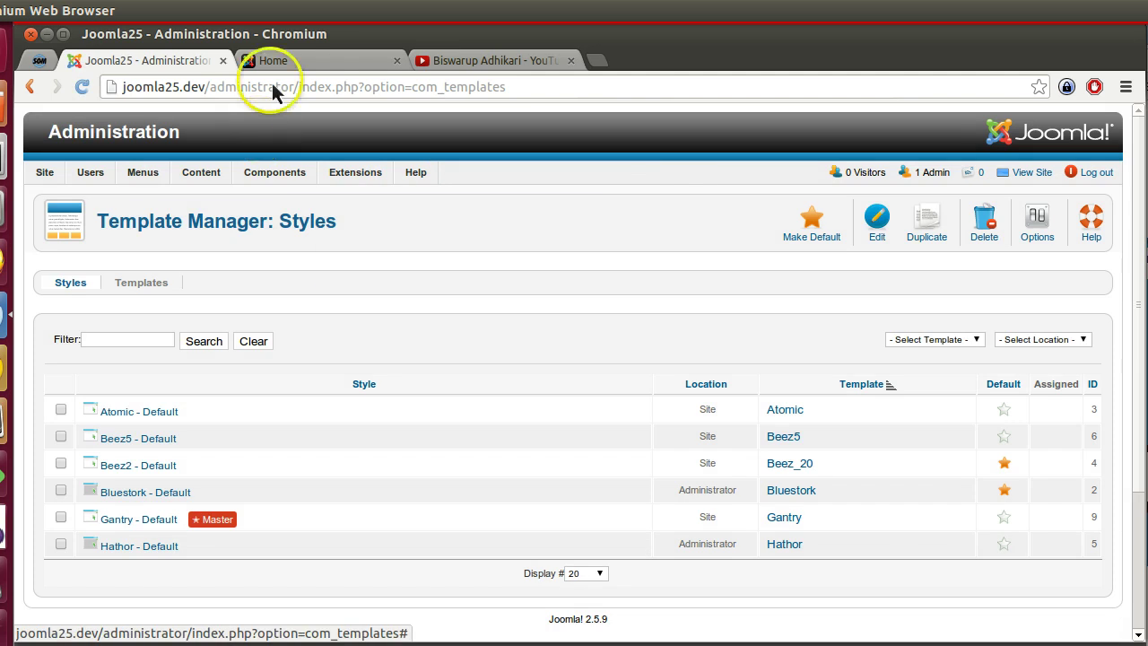
Step: Reload the front-end Home page with ?tp=1 and look over the module positions outlined in the template
click(278, 61)
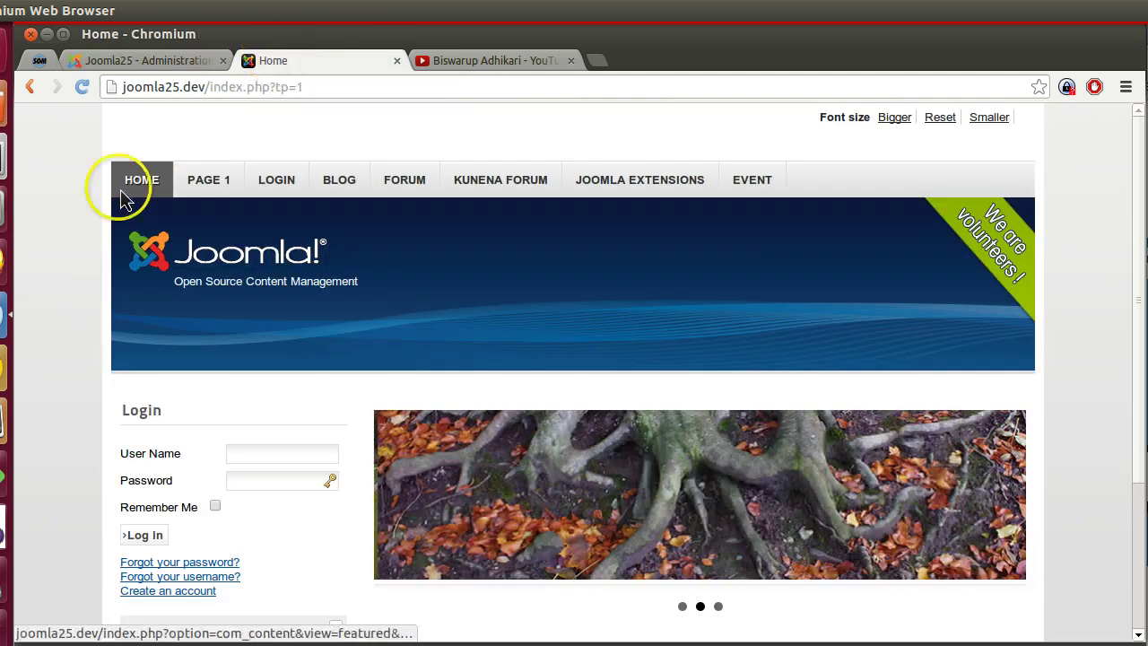
right_click(91, 195)
click(121, 248)
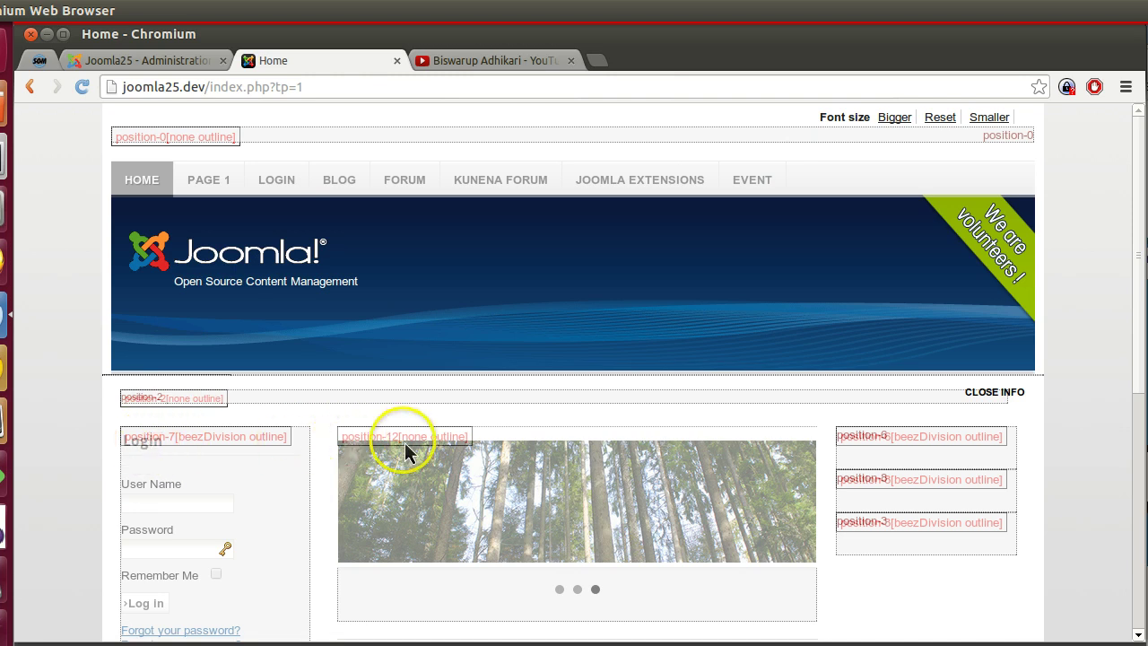
scroll(915, 480, down, 3)
scroll(563, 442, up, 3)
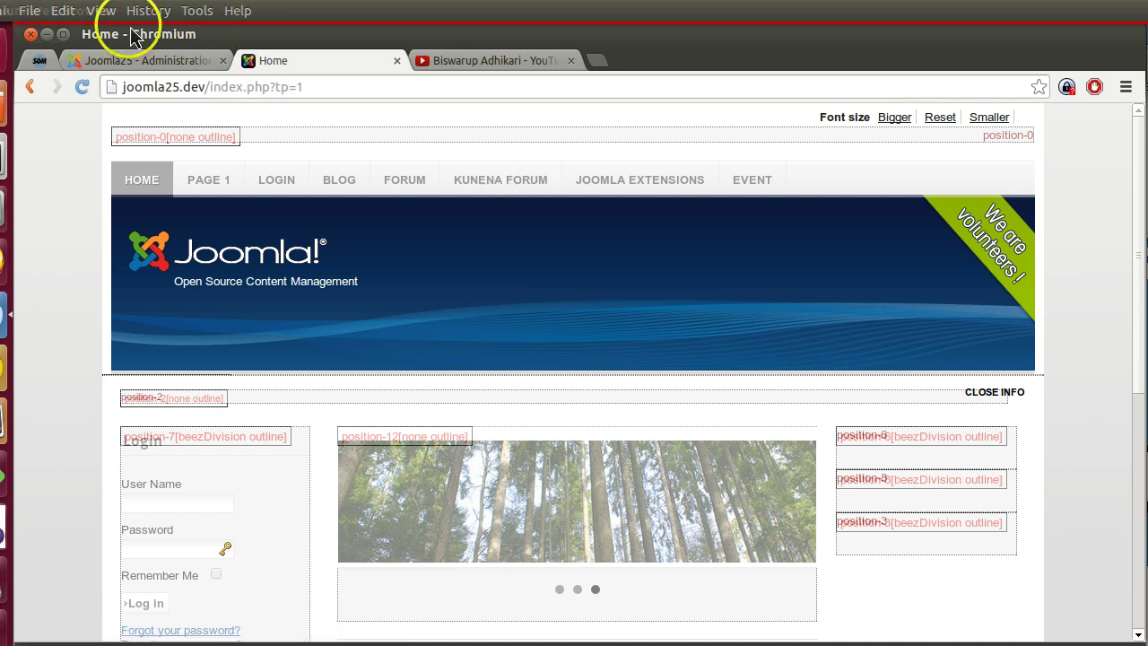
Step: Open the Module Manager from the administration site and open the eeee random image module for editing
click(141, 56)
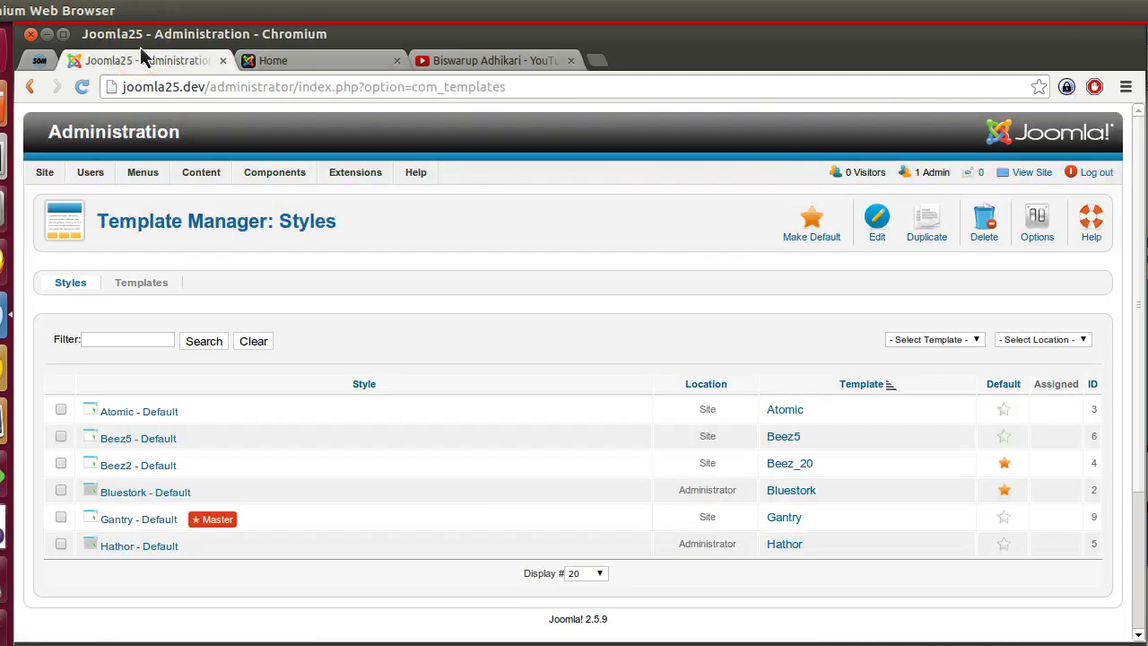
mouse_move(380, 218)
key(Up)
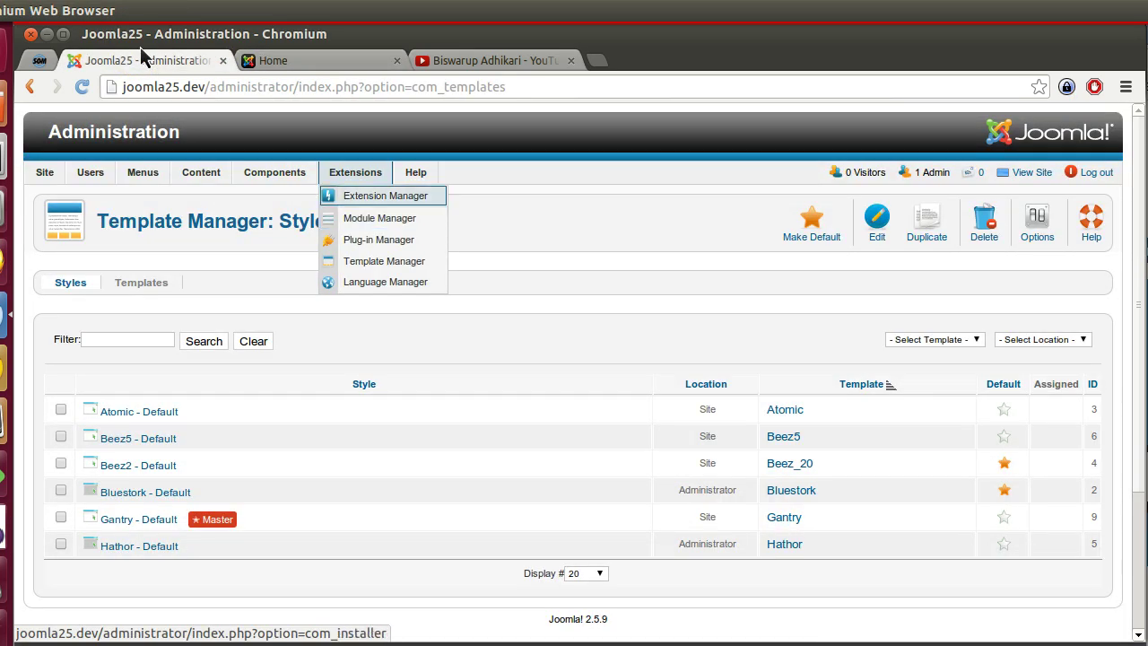
key(Down)
key(Return)
scroll(395, 269, down, 5)
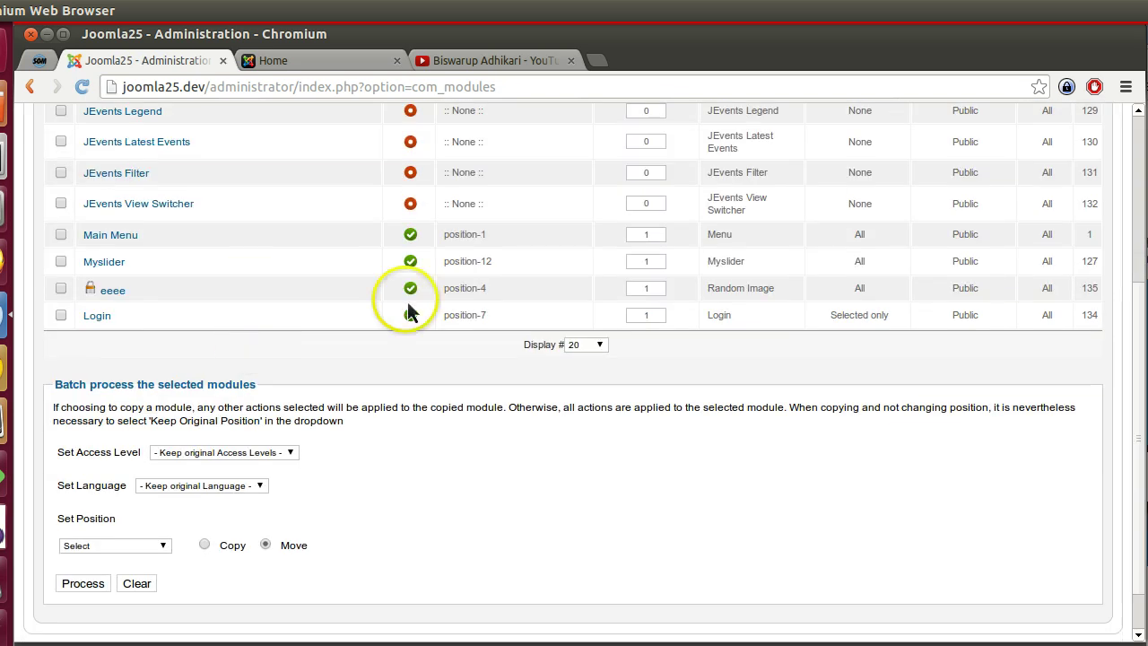
click(118, 290)
Step: Compare the eeee module's position setting with the front-end position preview and select the position-6 label there
click(323, 59)
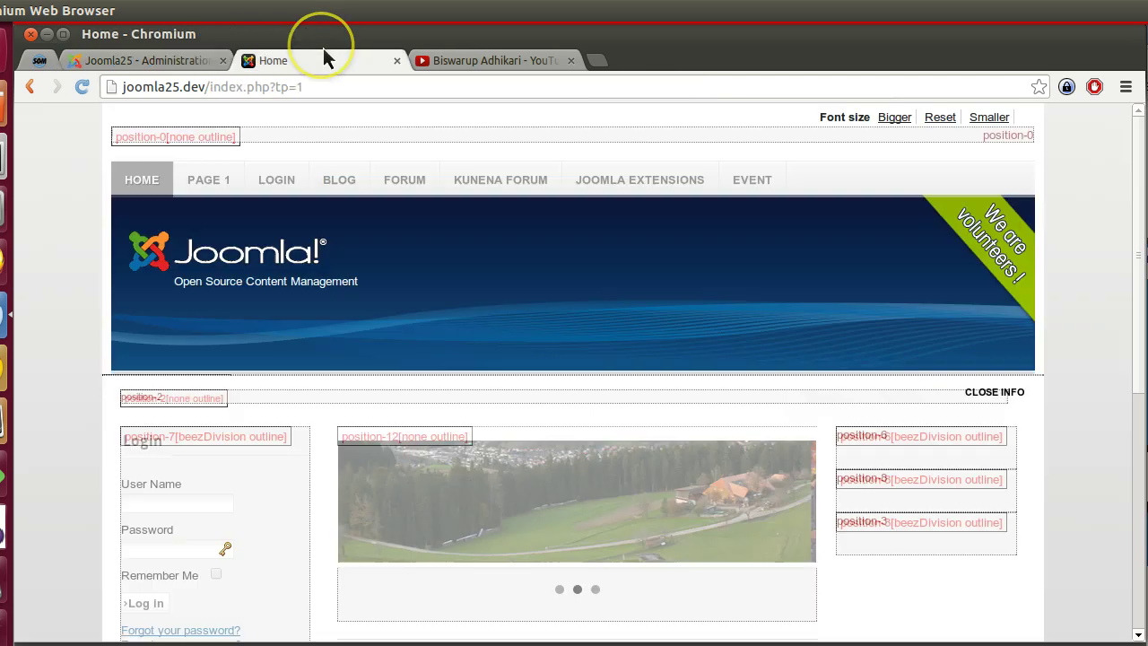
scroll(323, 48, down, 6)
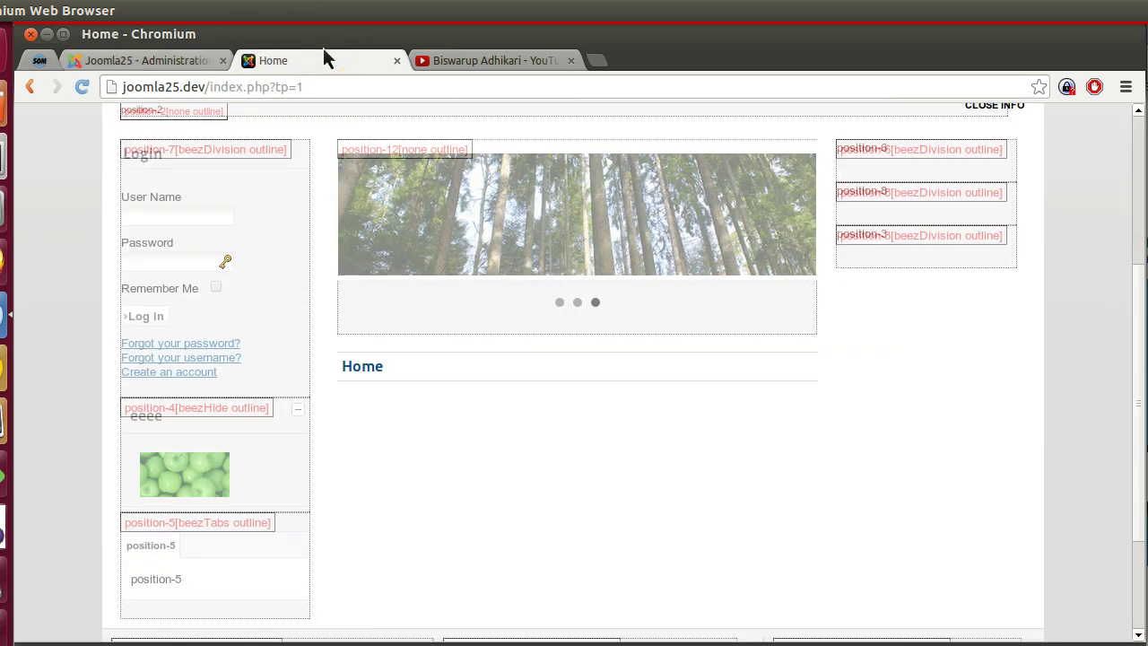
key(ctrl+shift+Tab)
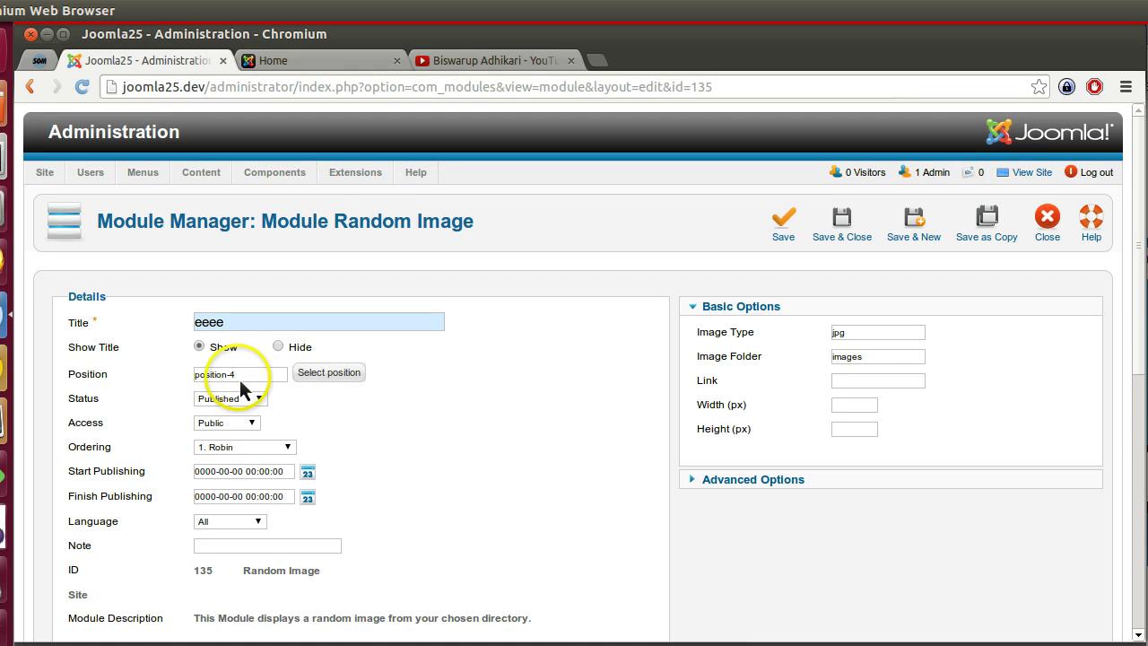
click(361, 63)
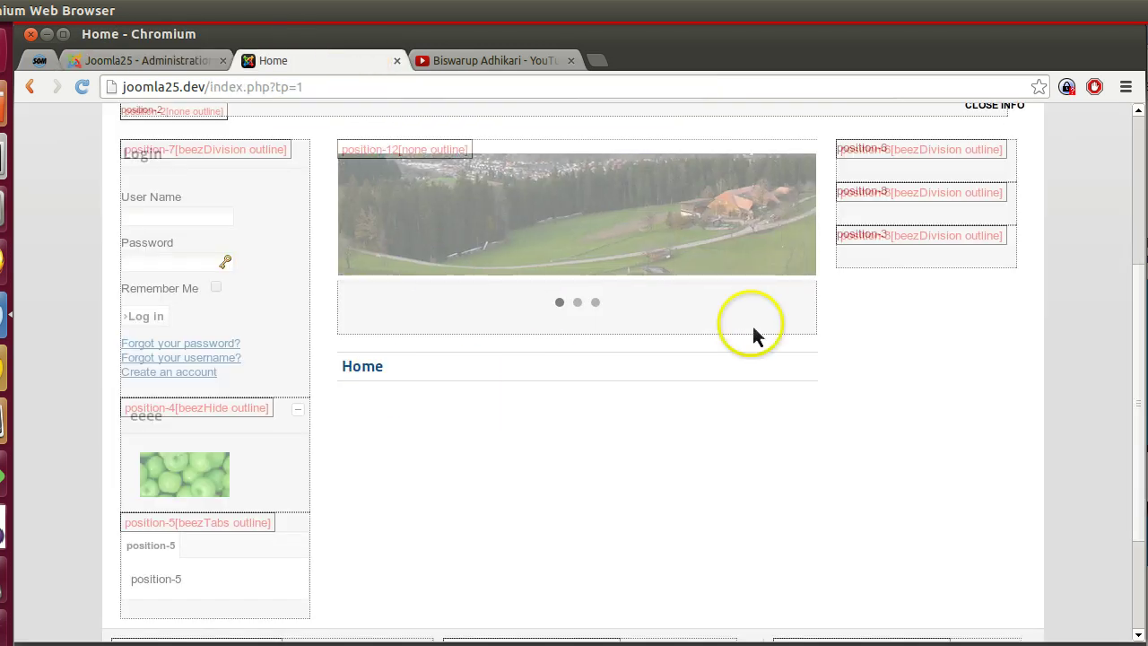
scroll(874, 251, up, 3)
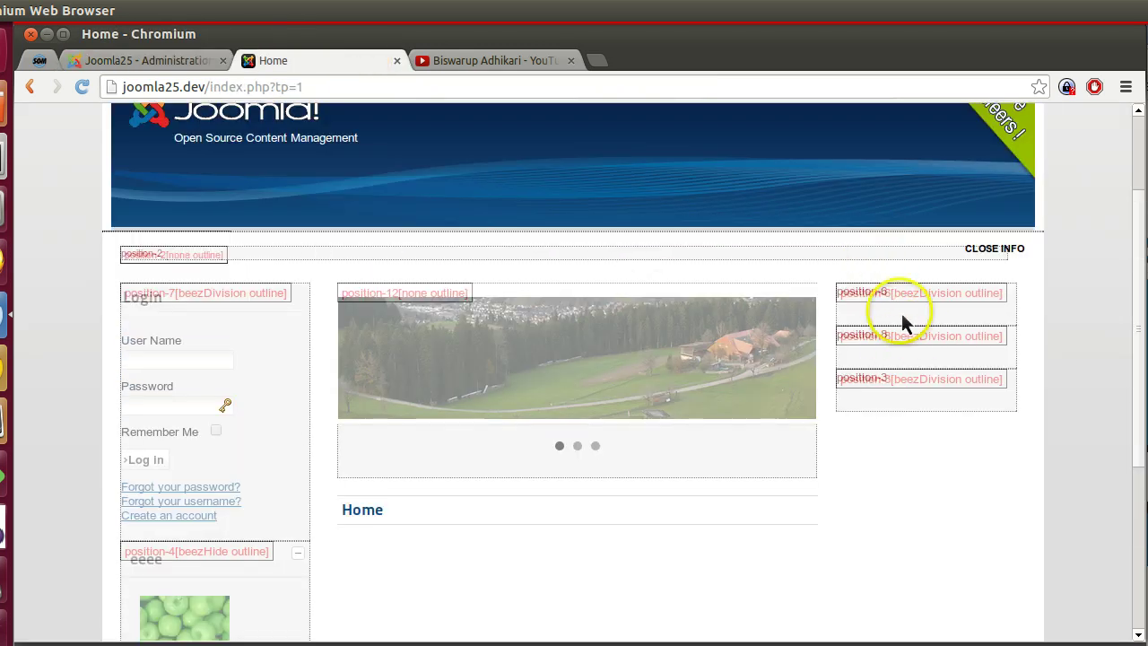
right_click(839, 292)
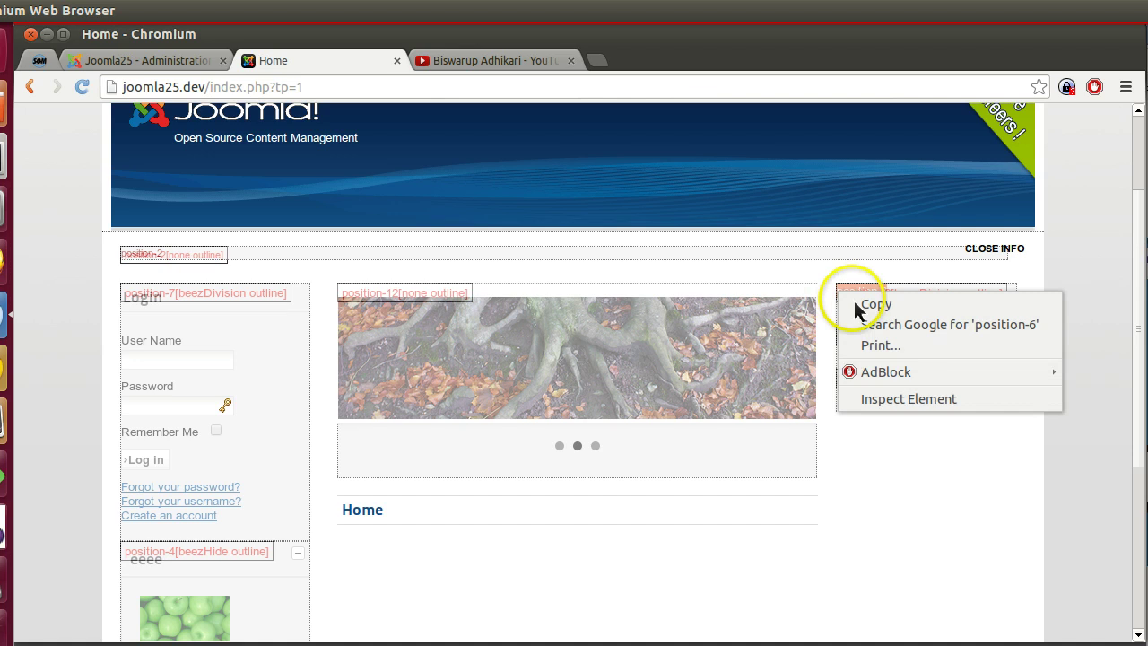
key(Escape)
Step: Set the eeee module's position to position-6 and save the module
click(101, 57)
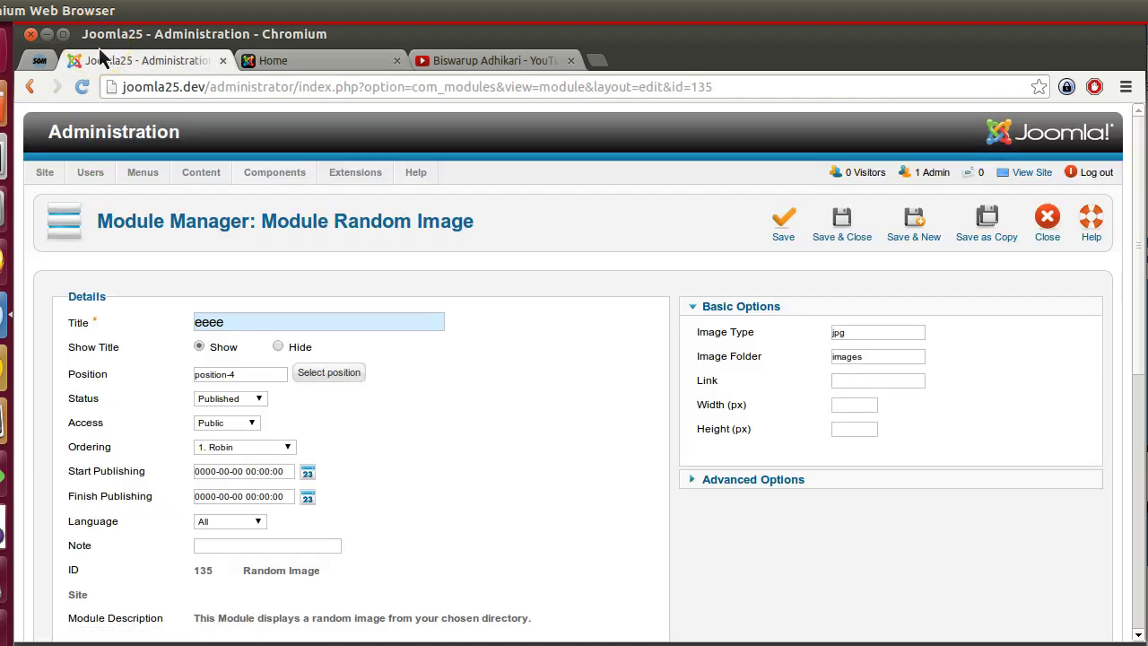
key(ctrl+a)
text(position-6)
click(772, 230)
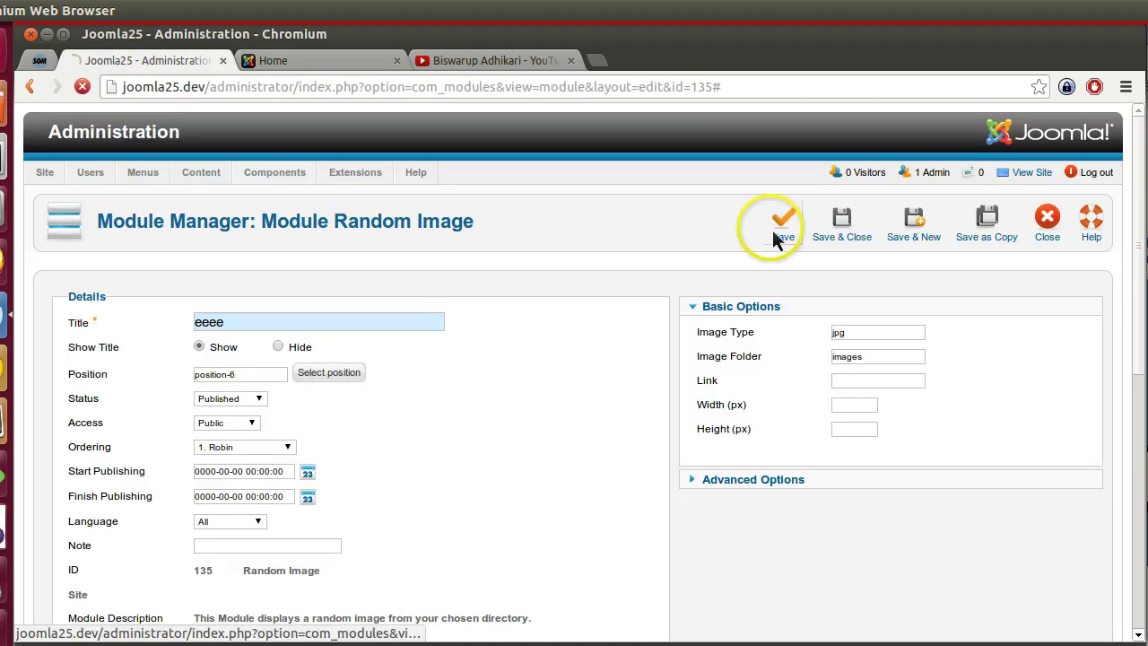
Step: Reload the position preview, then load joomla25.dev/index.php without the tp query string and check the eeee module's placement
click(330, 61)
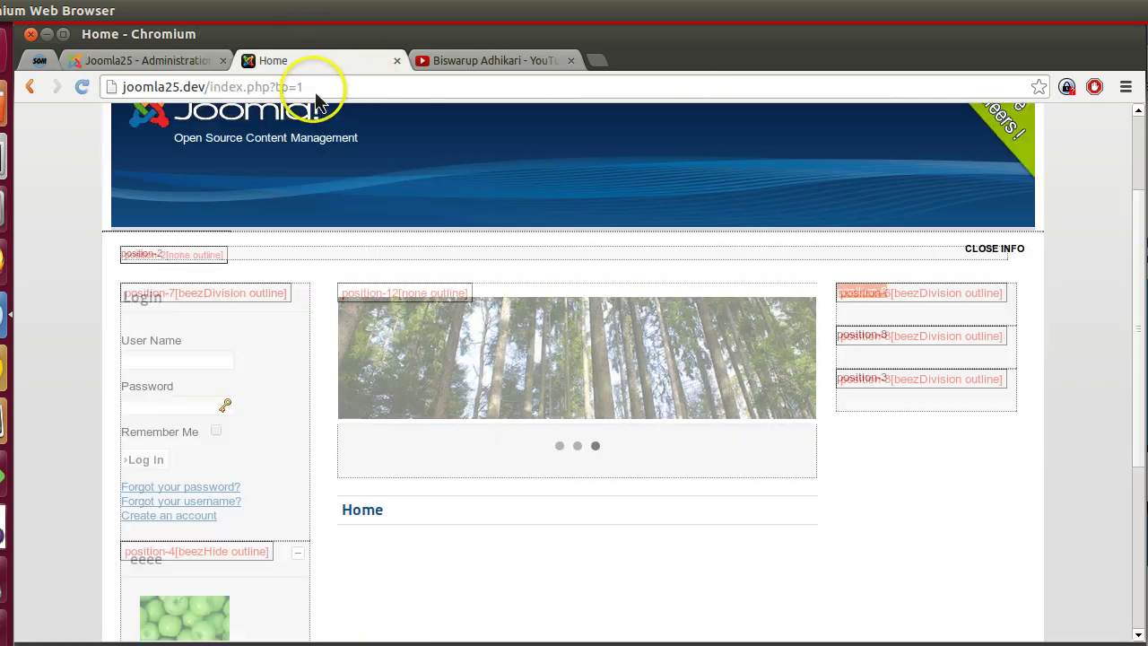
key(F5)
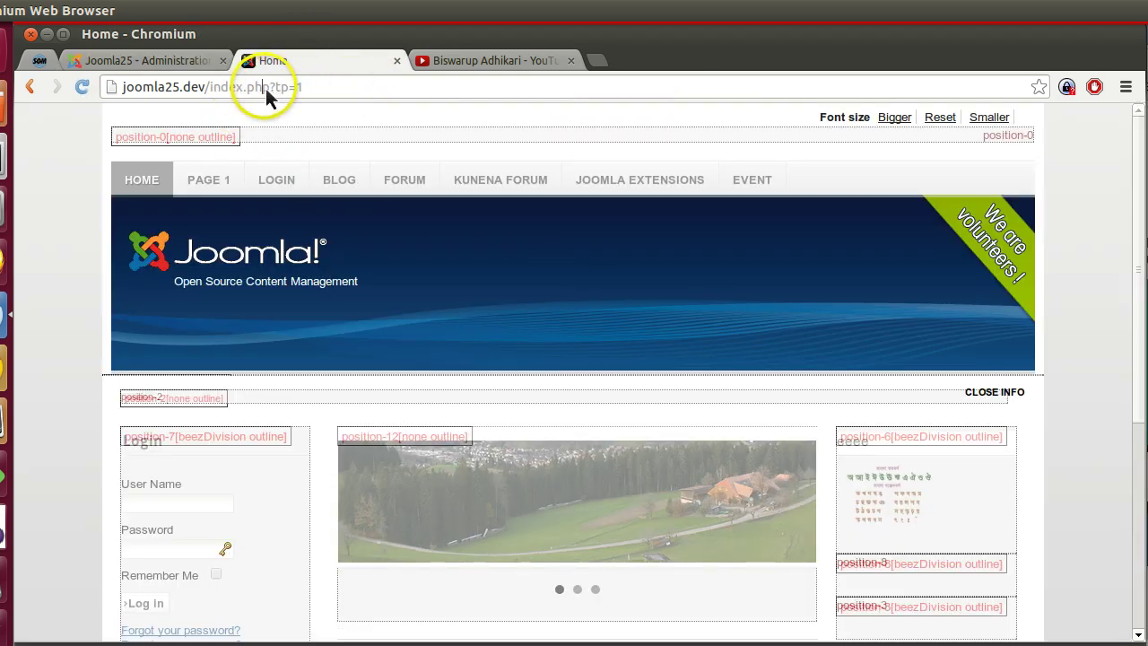
key(Delete)
key(Return)
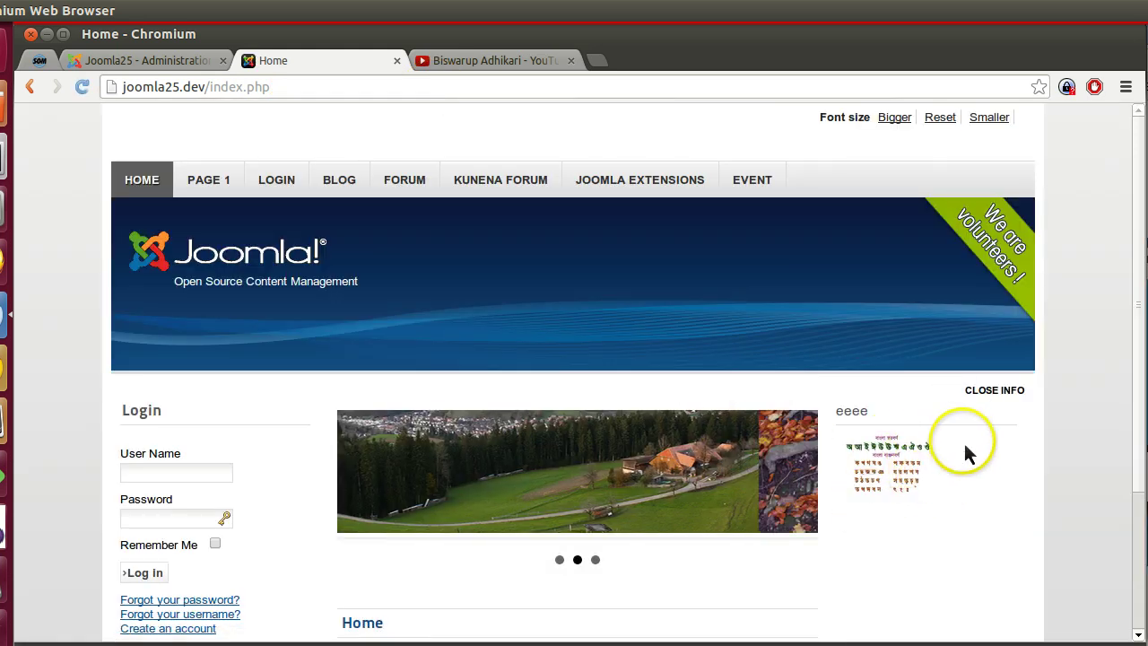
scroll(966, 435, down, 3)
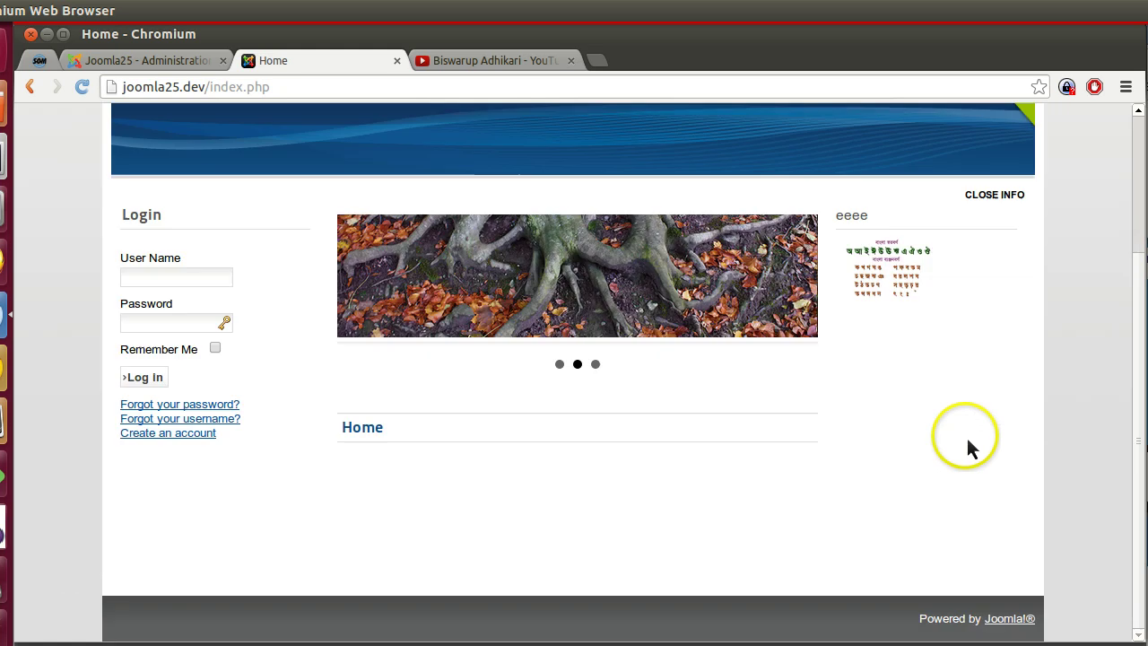
scroll(615, 397, up, 3)
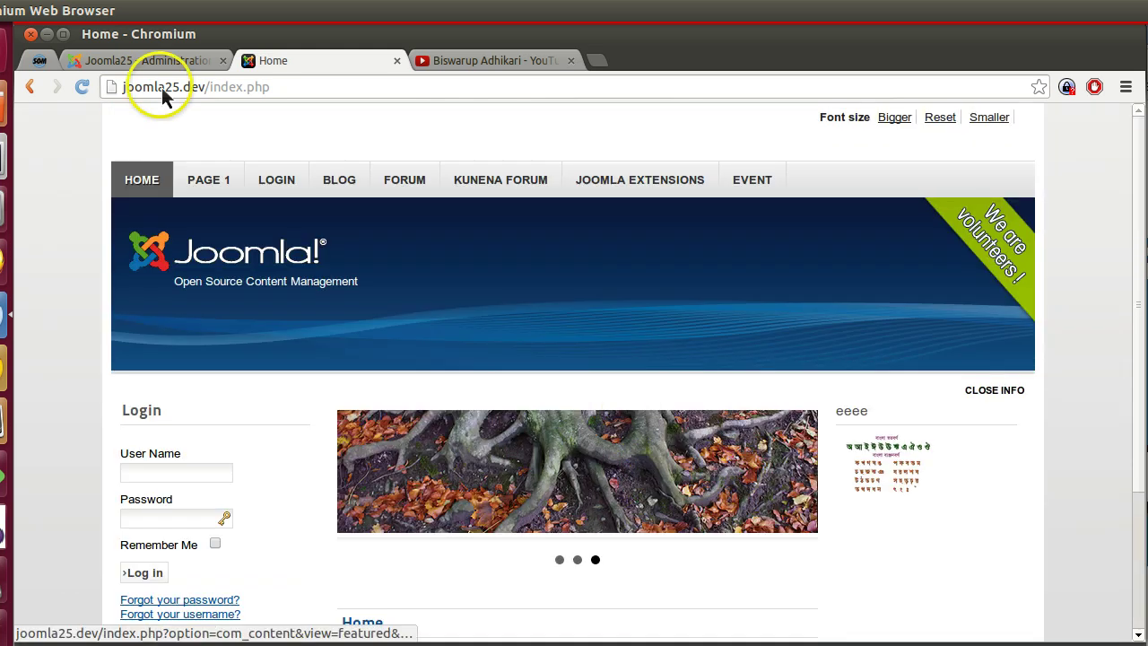
Step: Save and close the eeee module, then set the Login module's position to position-6 and save it
click(195, 60)
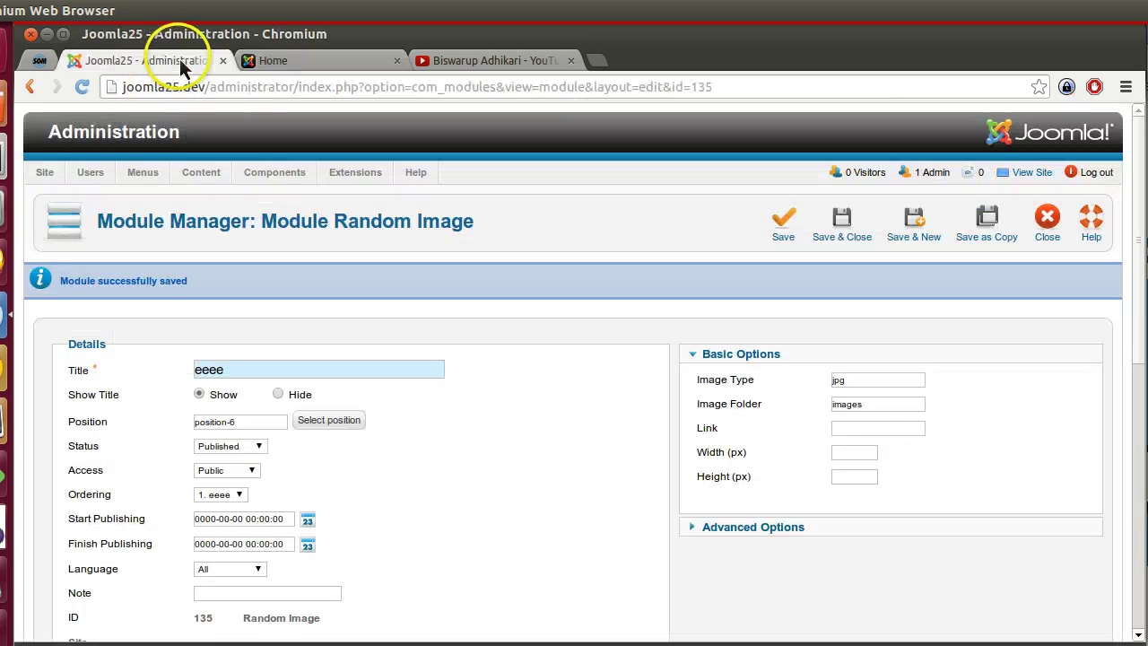
click(852, 235)
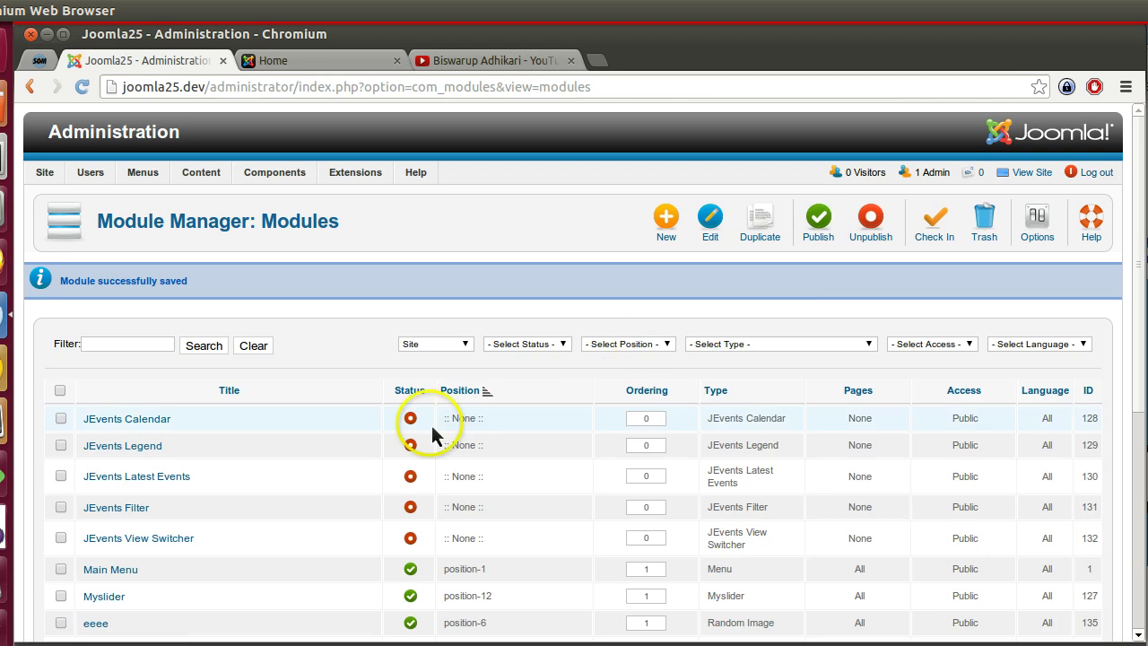
scroll(431, 429, down, 5)
scroll(99, 358, up, 2)
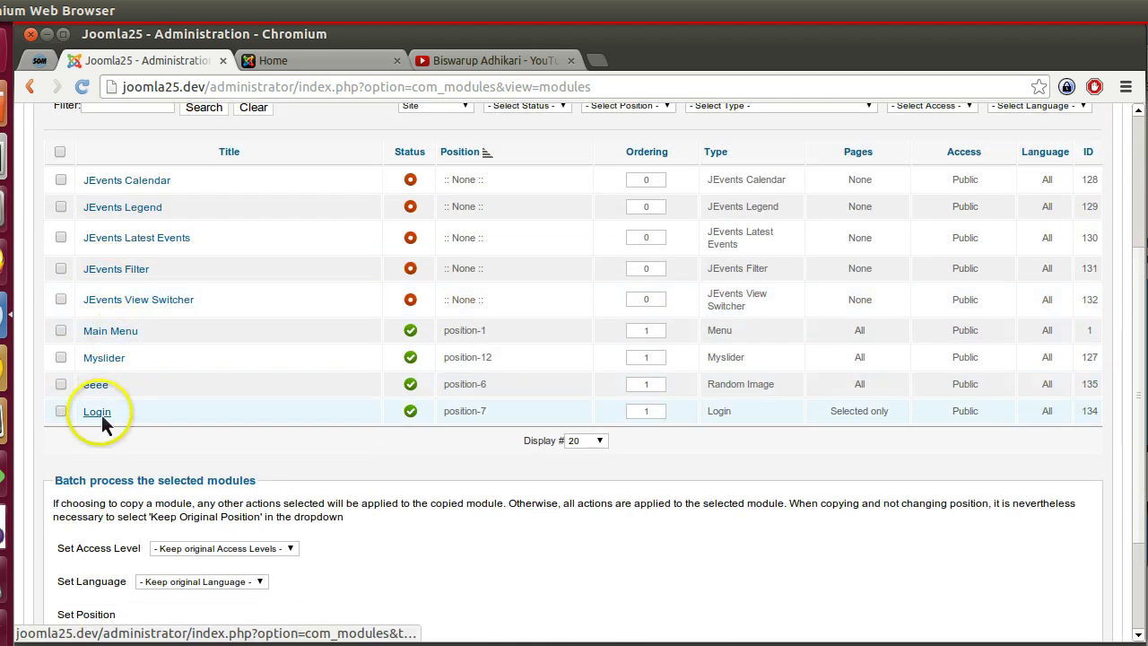
click(98, 412)
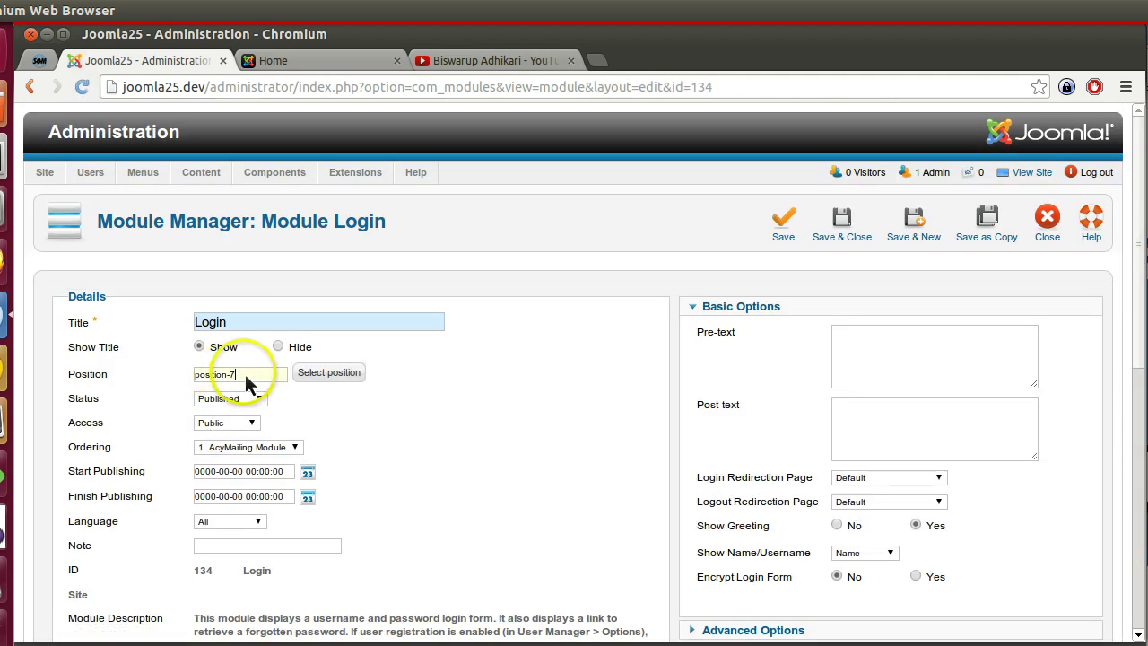
key(BackSpace)
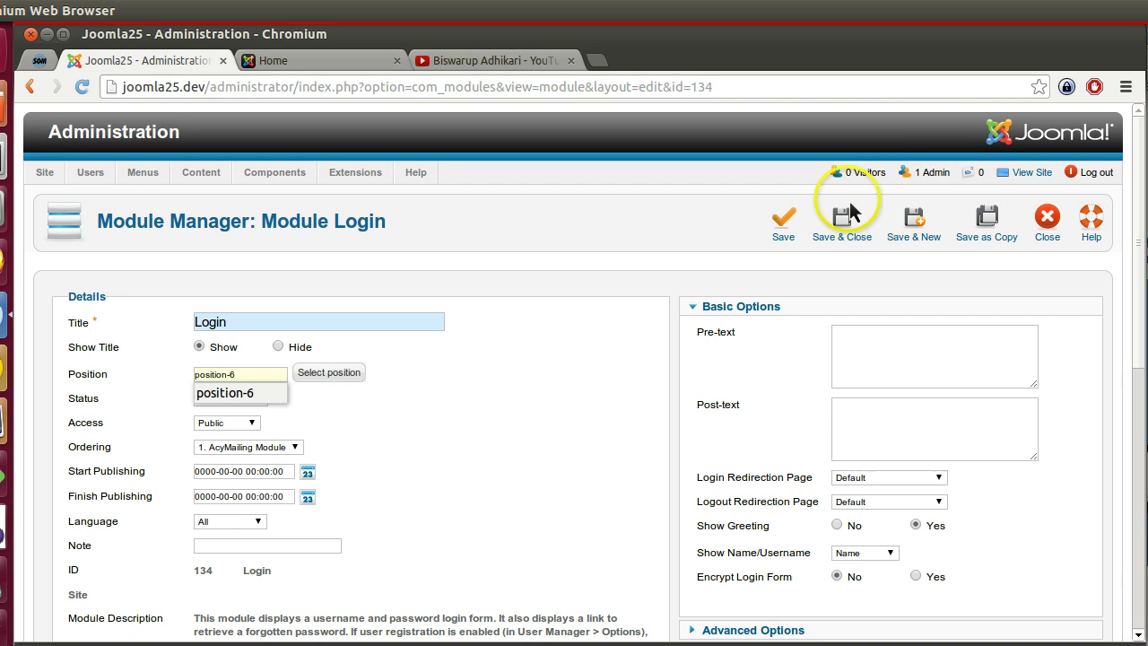
click(787, 226)
Step: Reload the front-end Home page and check where the Login and eeee modules are placed
click(347, 62)
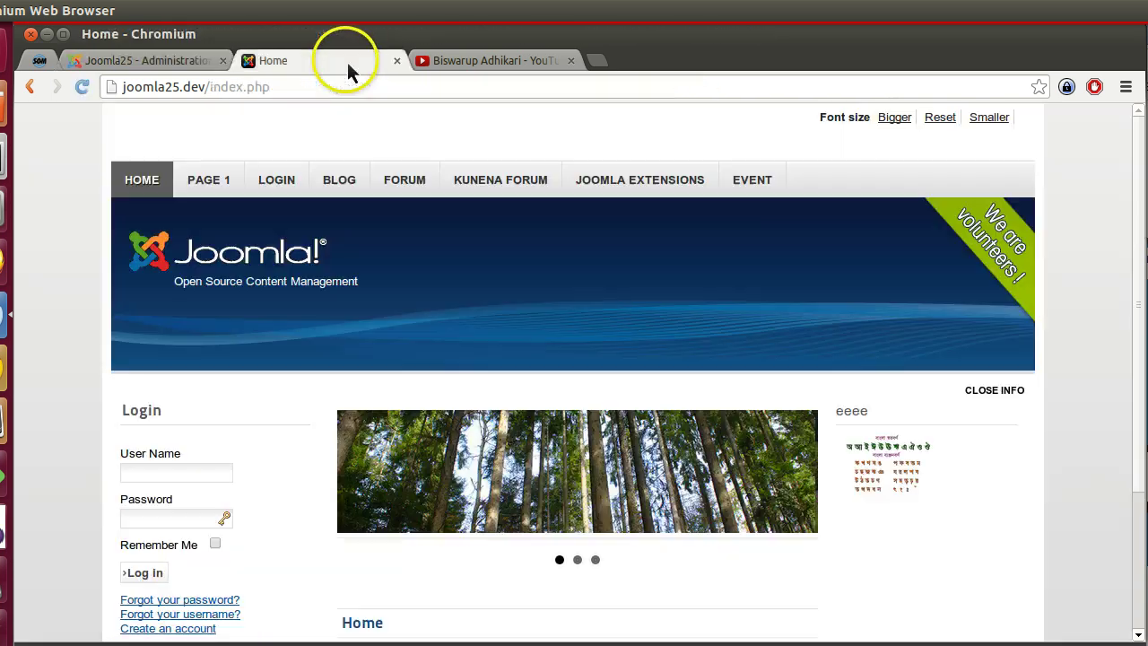
right_click(88, 292)
click(130, 345)
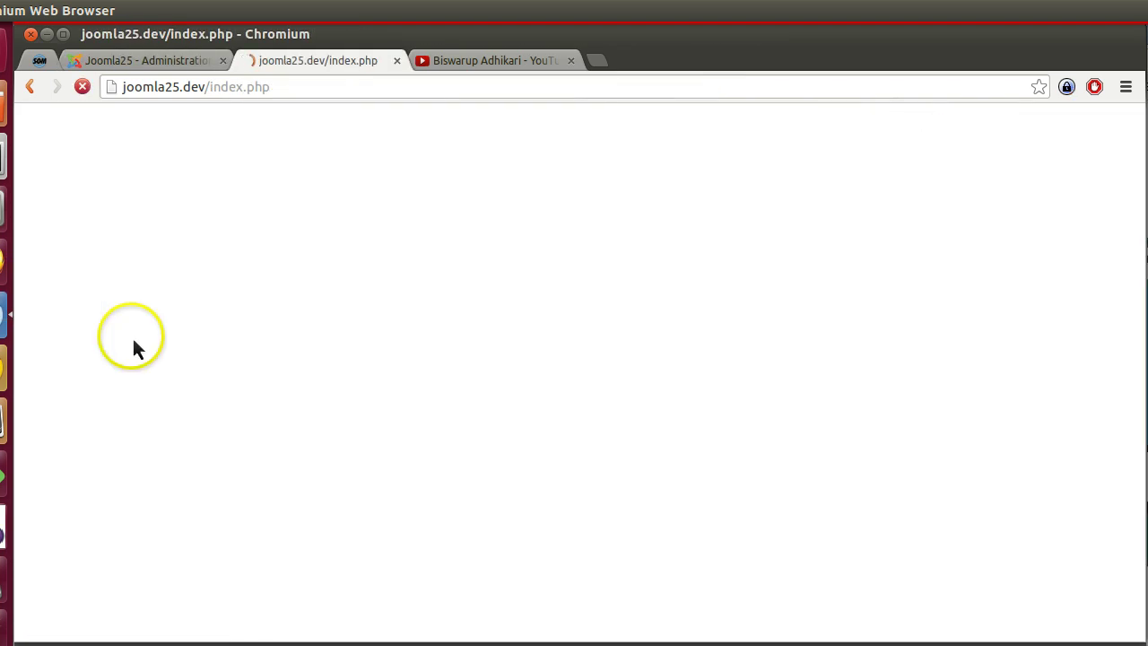
scroll(904, 434, down, 4)
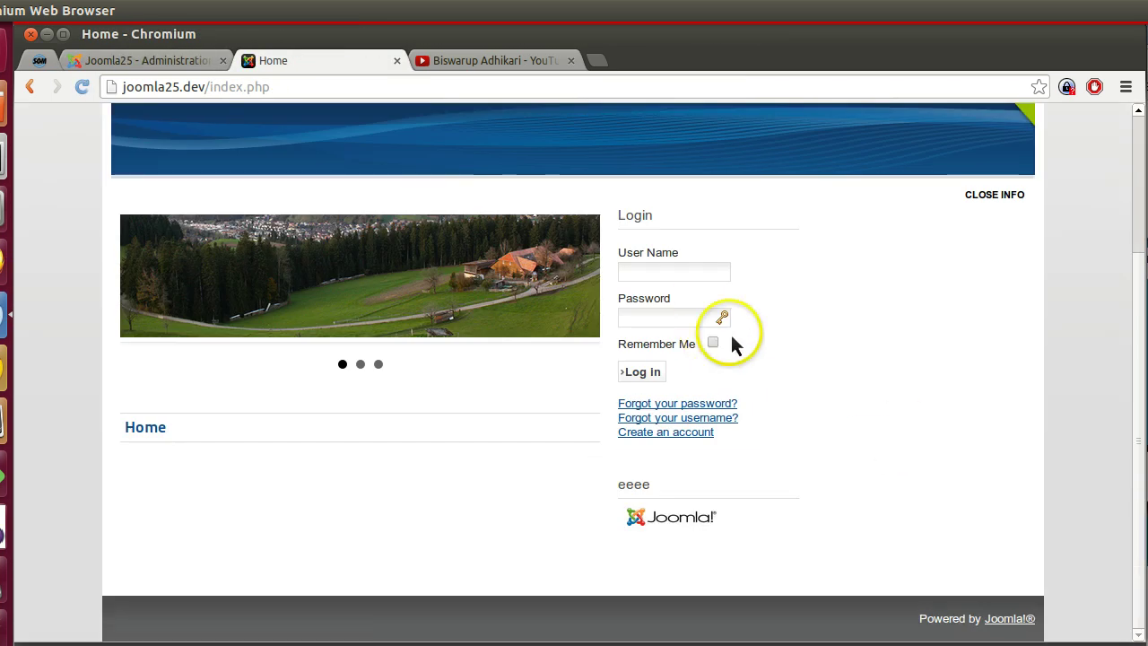
click(664, 271)
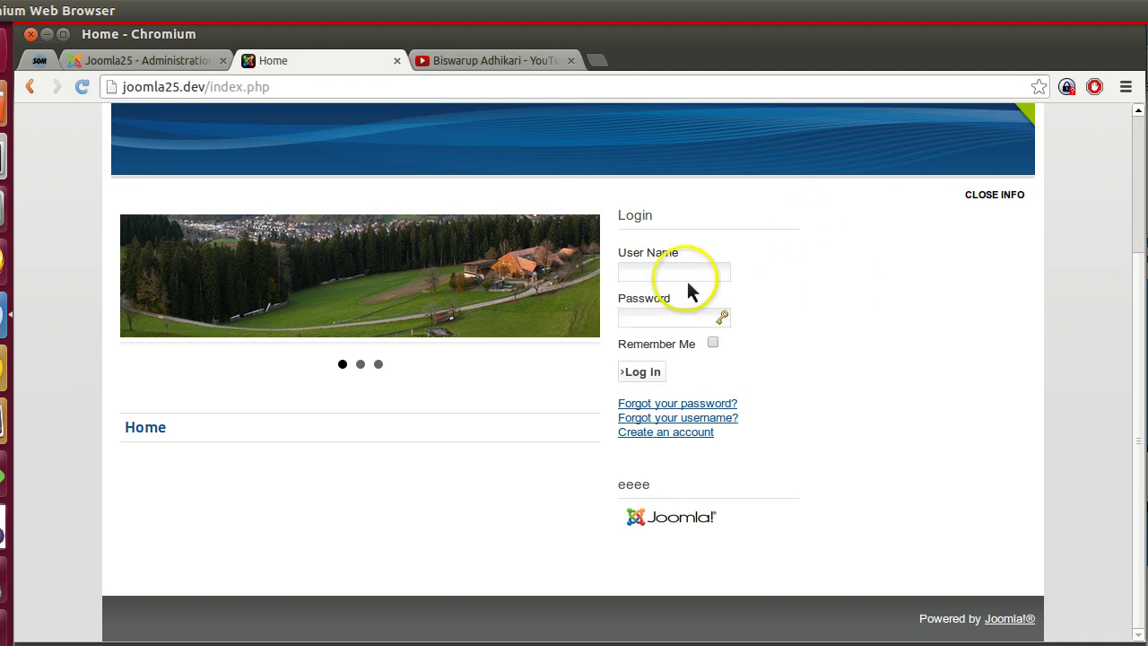
Step: Toggle the info column with Close Info and examine the Login and eeee modules on the Home page
scroll(897, 359, up, 4)
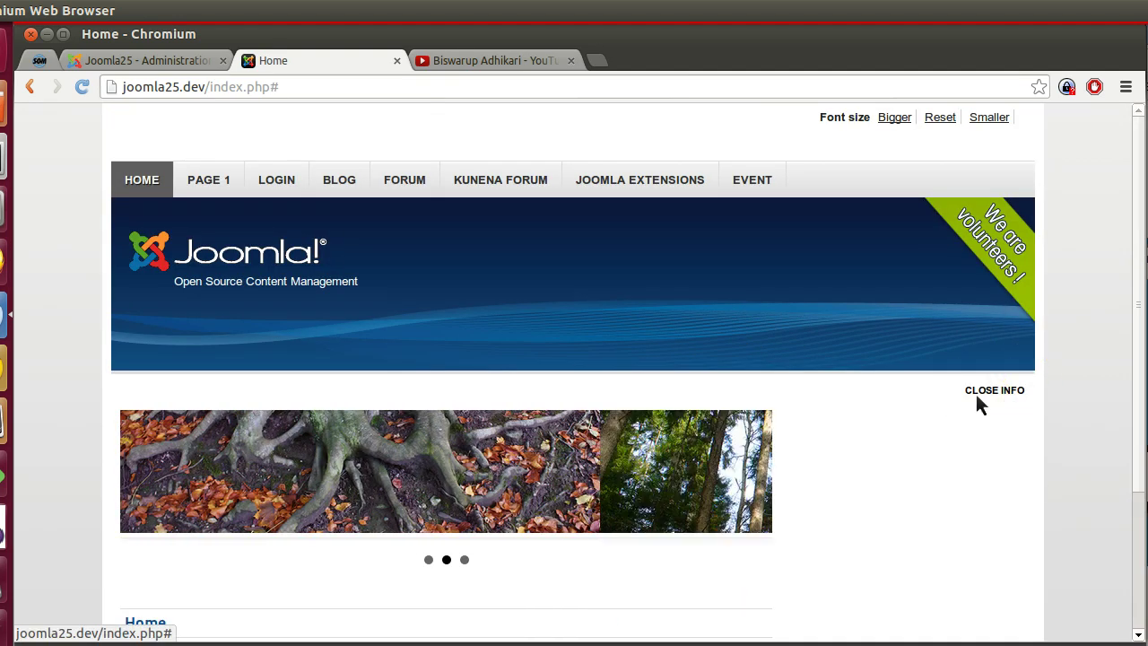
click(987, 392)
scroll(868, 414, down, 4)
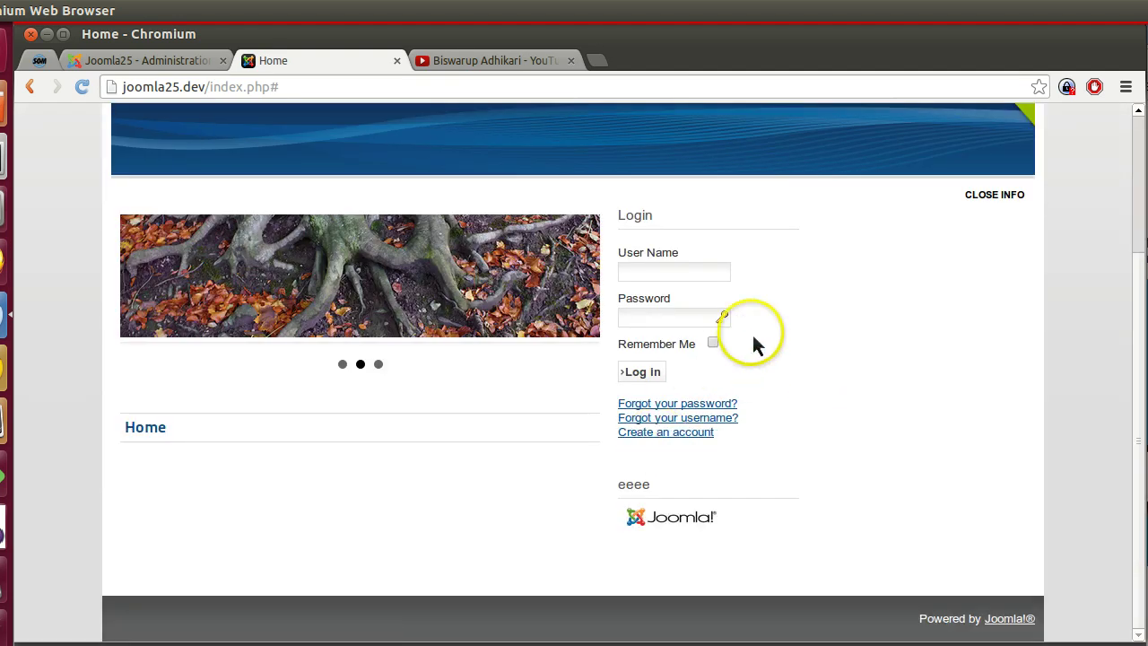
scroll(682, 333, up, 4)
Step: Set the Login module's position to position-2 in the administration, then save and close the module
click(184, 58)
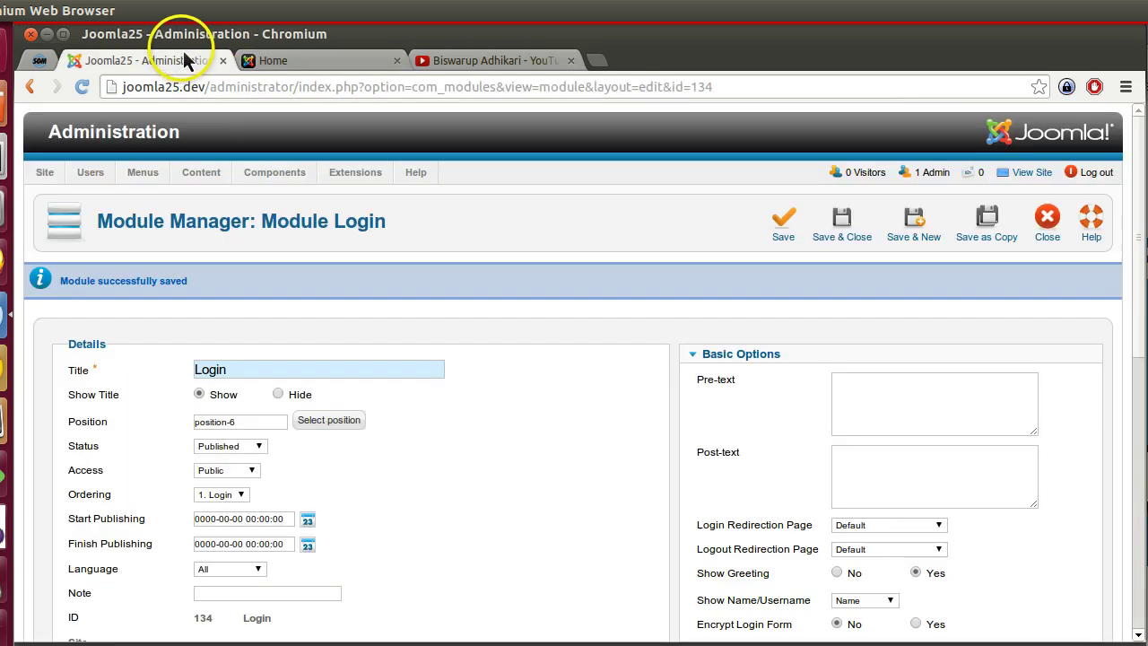
double_click(259, 420)
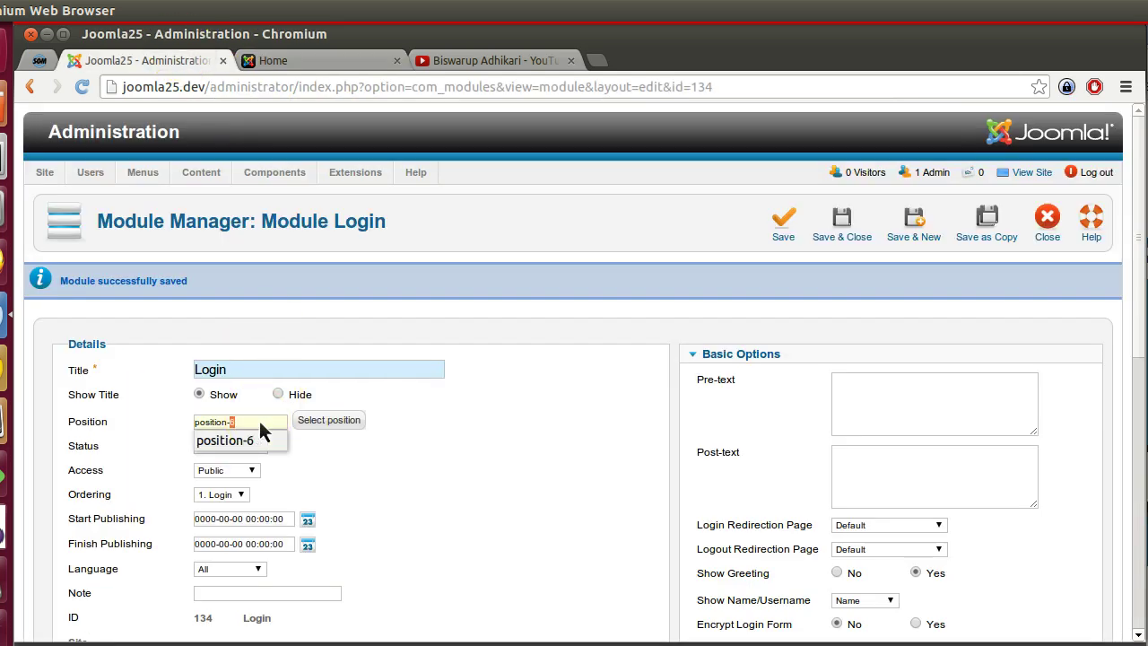
text(2)
click(855, 238)
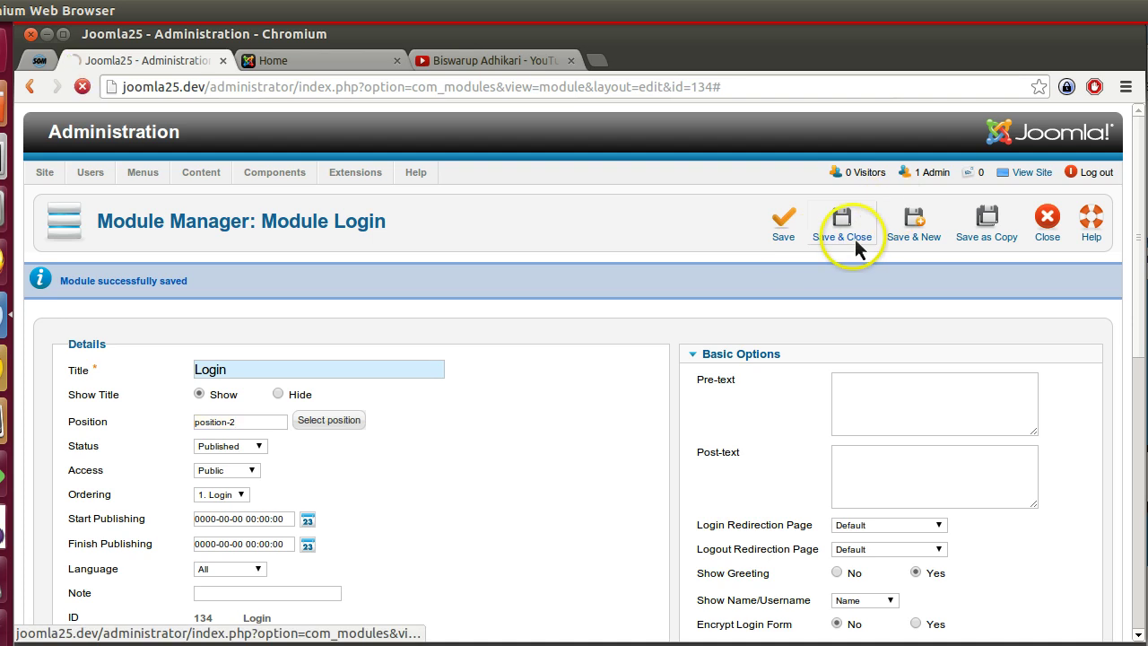
Step: Reload the front-end Home page and check where the Login module is placed
click(339, 60)
right_click(294, 123)
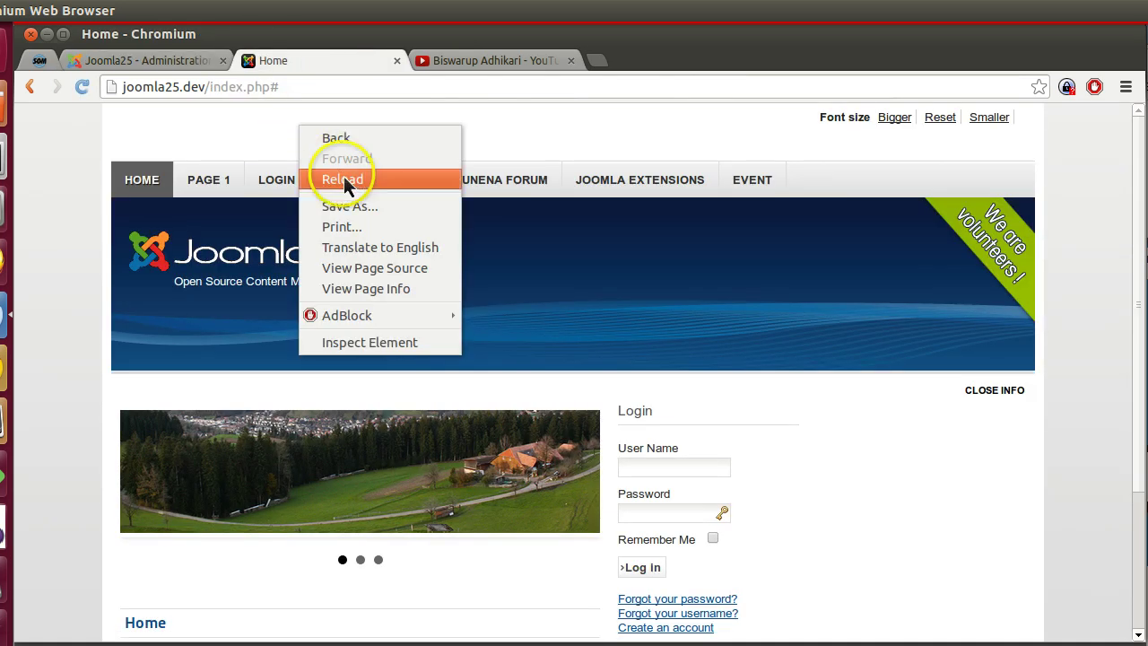
click(346, 180)
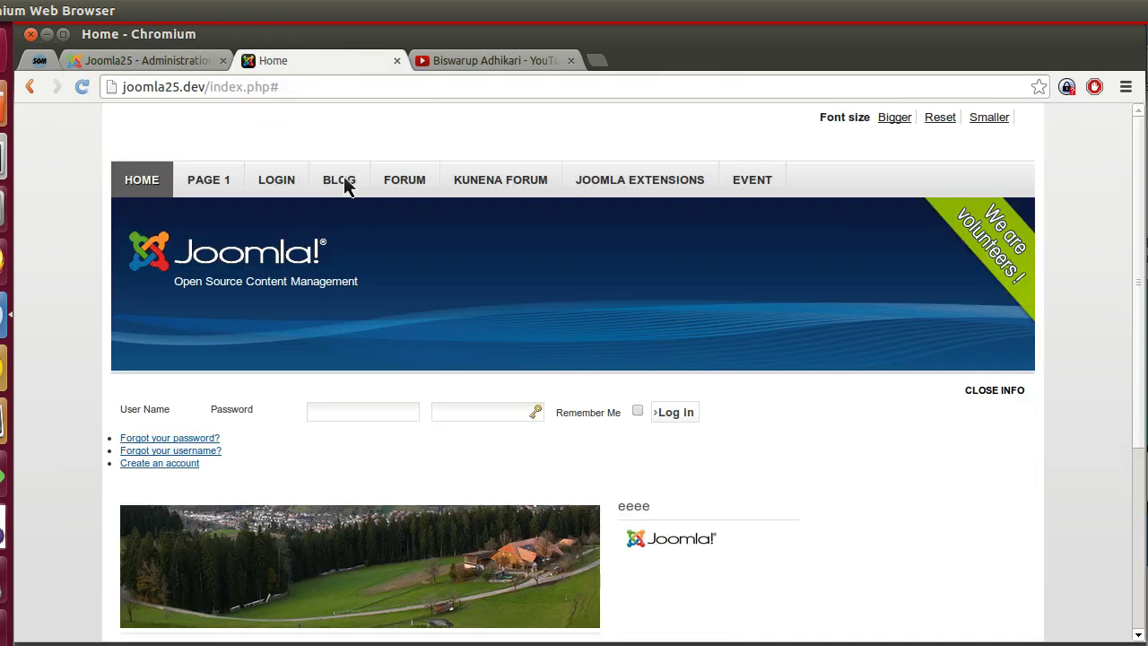
click(567, 332)
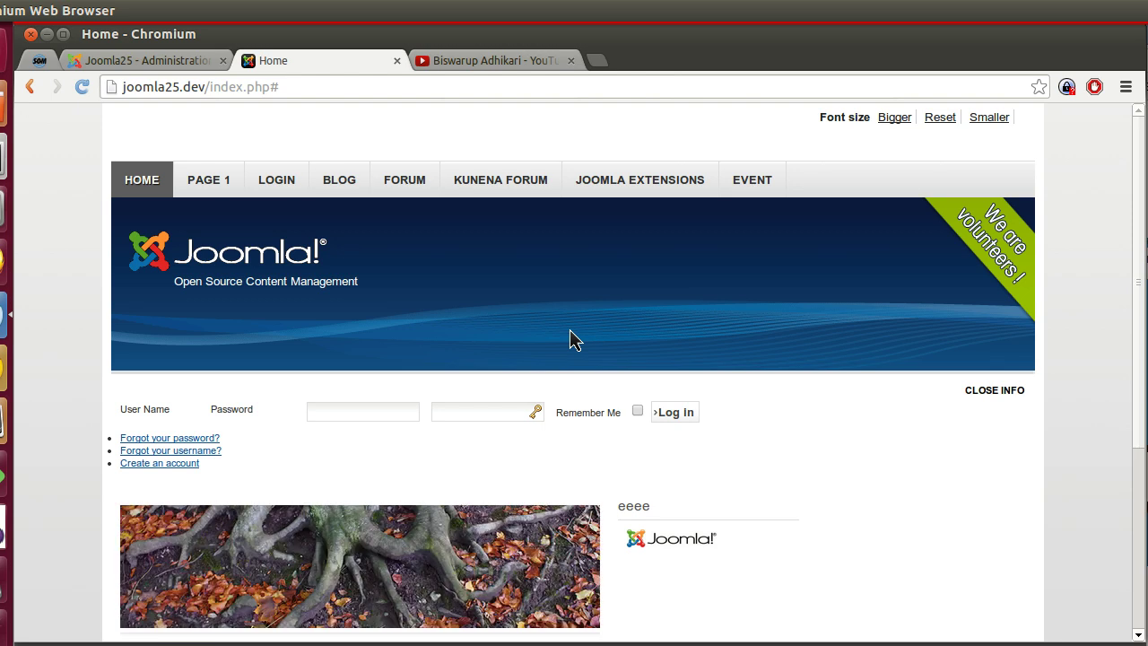
Step: Switch to Sublime Text and write a numbered list on three lines: 1. HTML, 2. CSS, 3. PHP
click(3, 420)
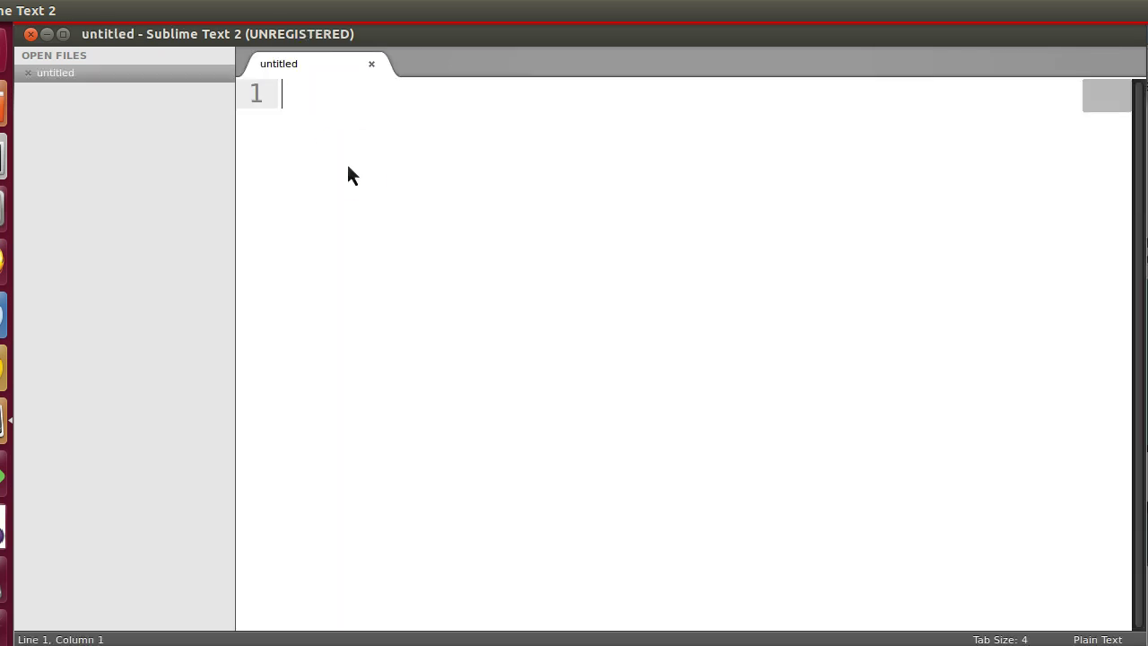
text(1)
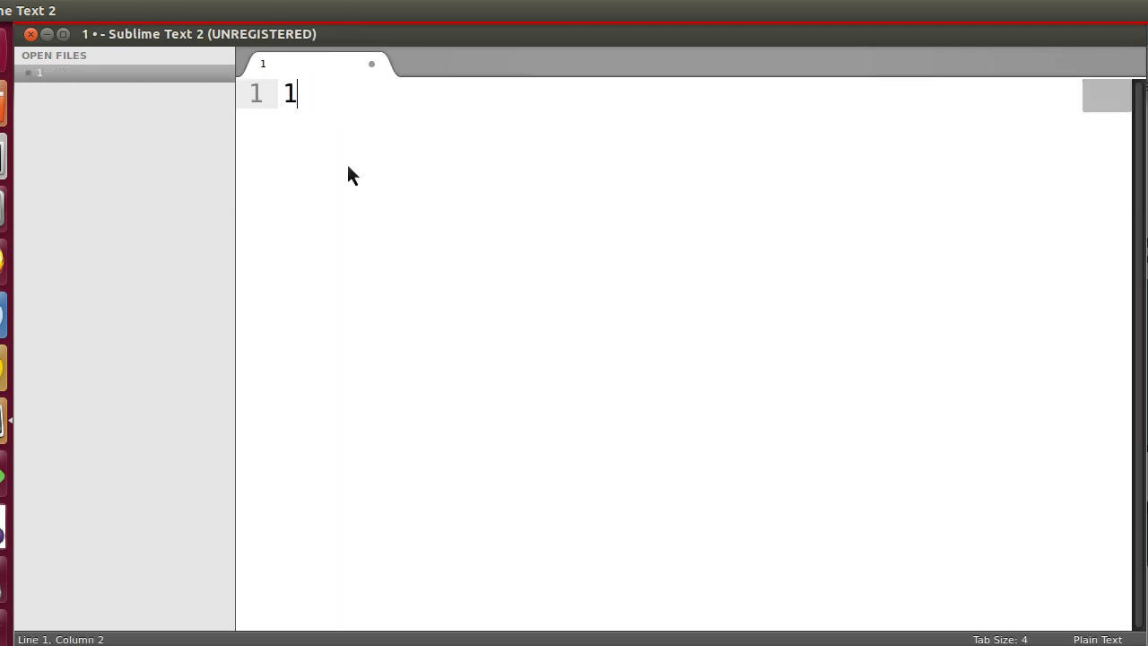
text(. HTML)
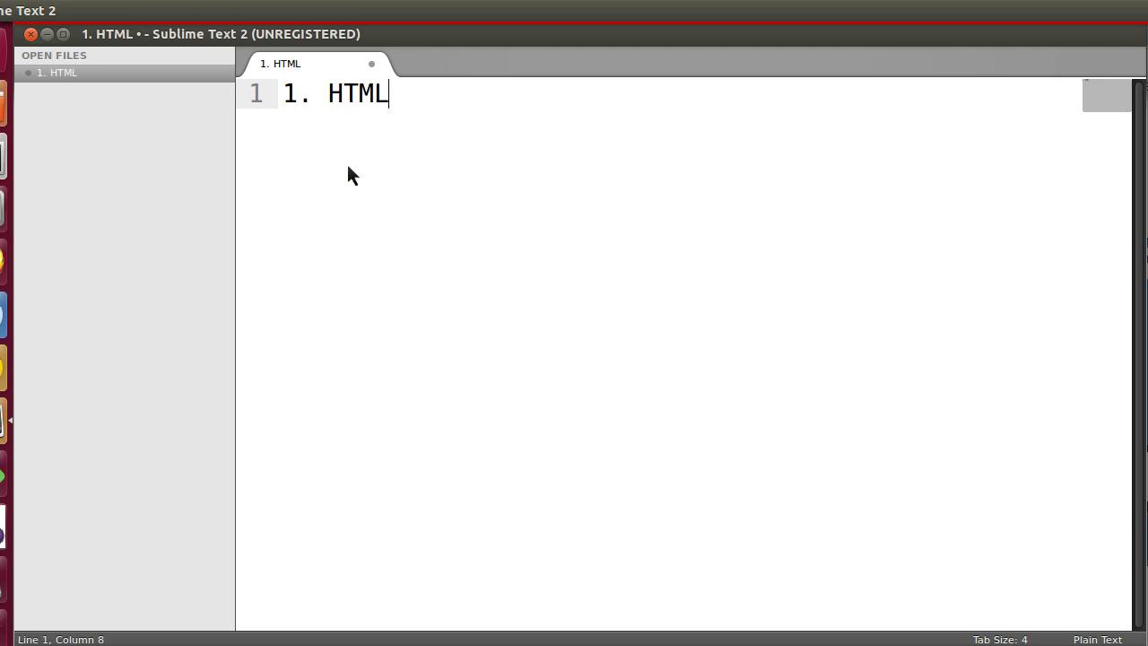
key(Return)
text(2. CSS)
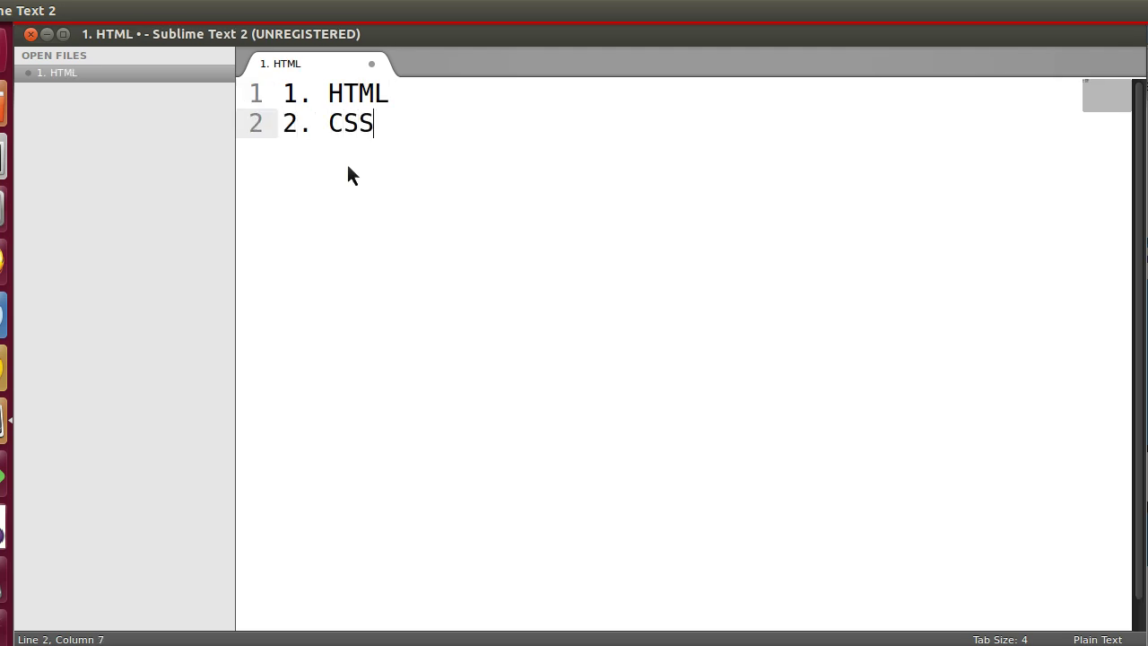
key(Return)
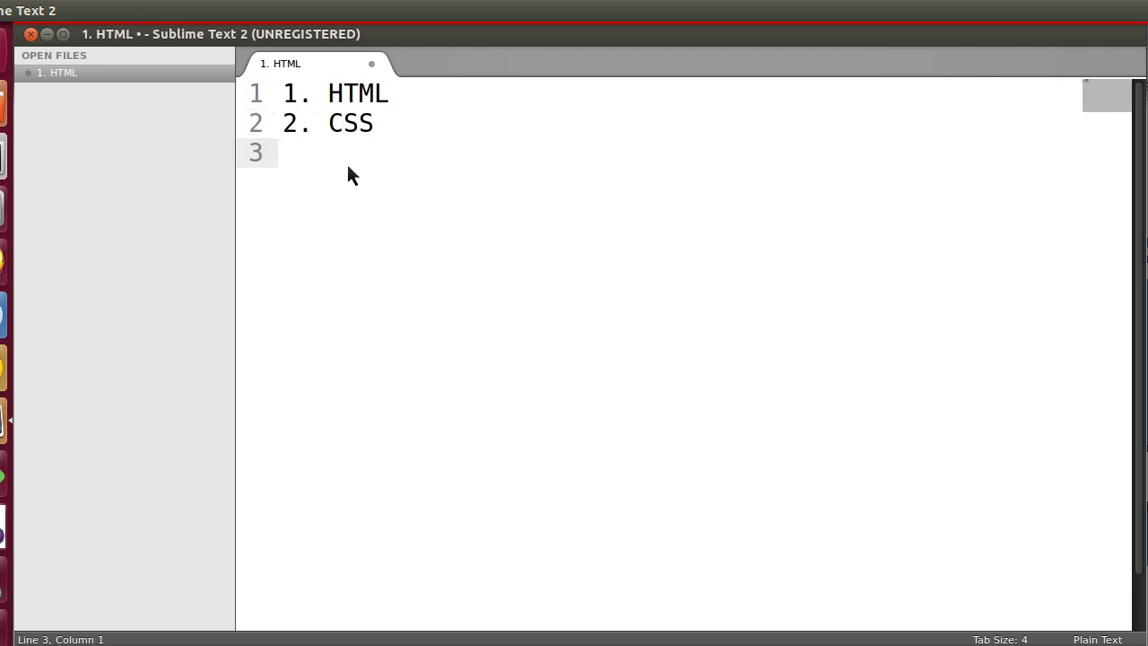
text(3. PHP)
Step: Highlight the PHP line, then the HTML and CSS lines of the list to point them out
drag(432, 156, 287, 159)
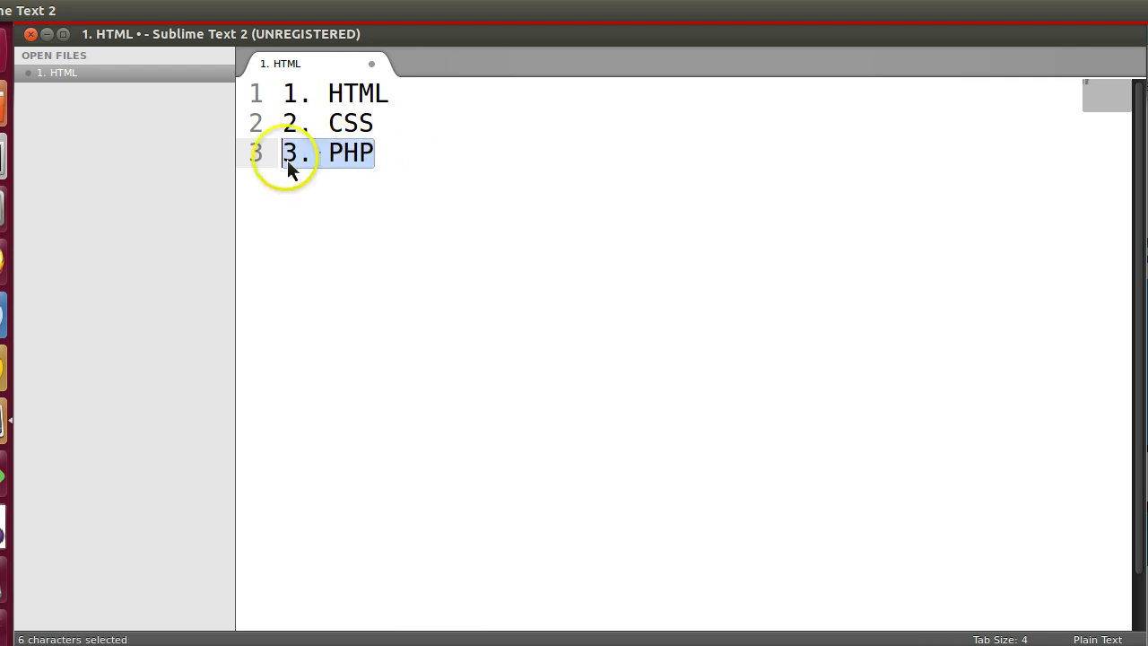
click(405, 119)
drag(405, 118, 230, 92)
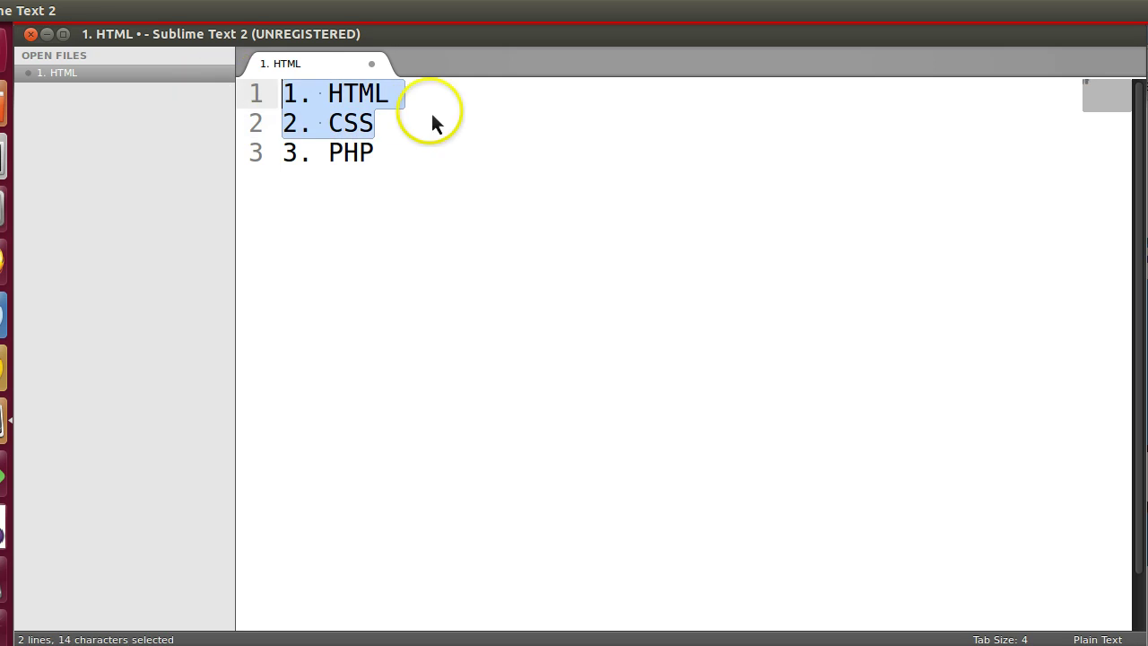
click(395, 122)
drag(392, 118, 281, 102)
click(392, 125)
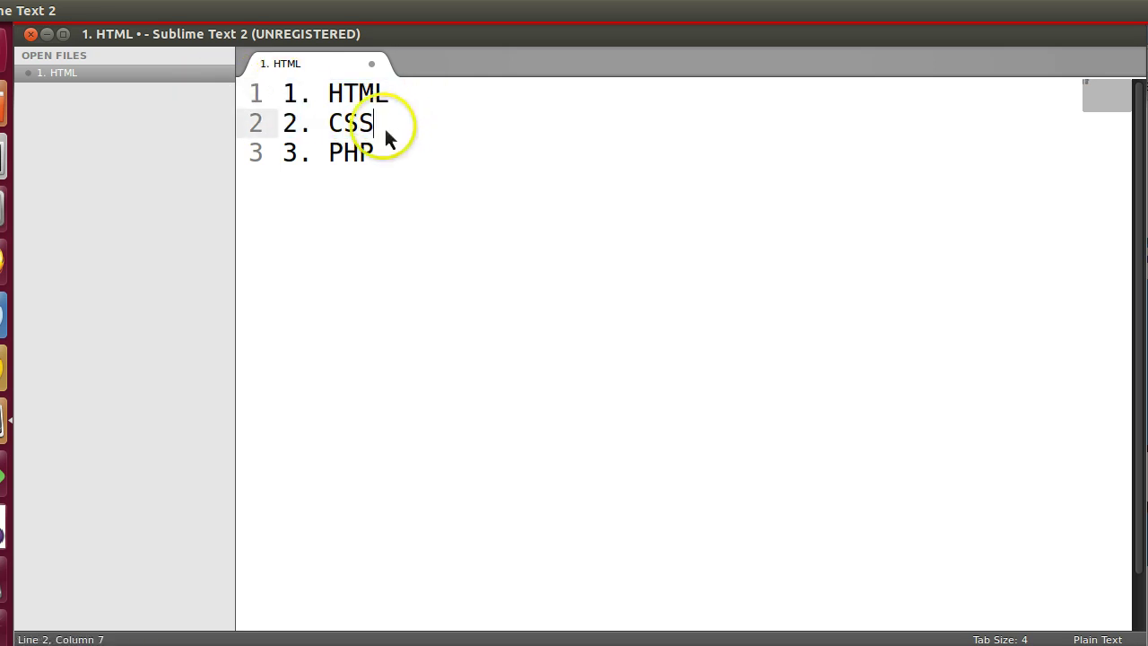
drag(384, 126, 278, 100)
click(388, 150)
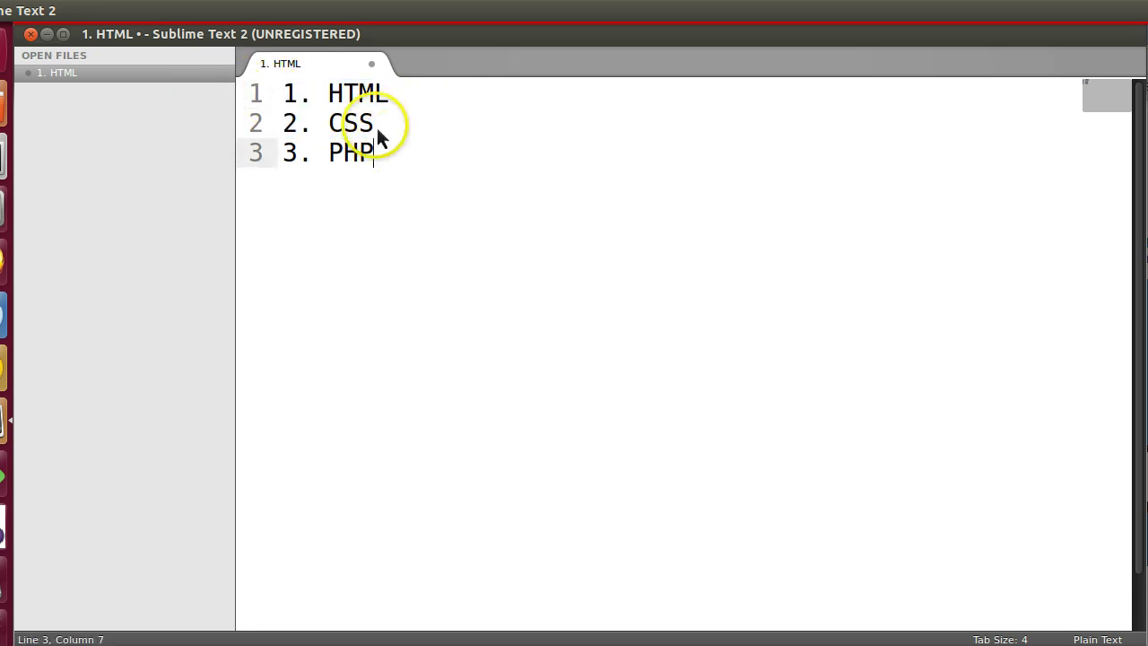
Step: Close the HTML, CSS and PHP list and switch back to the Chromium browser
click(371, 63)
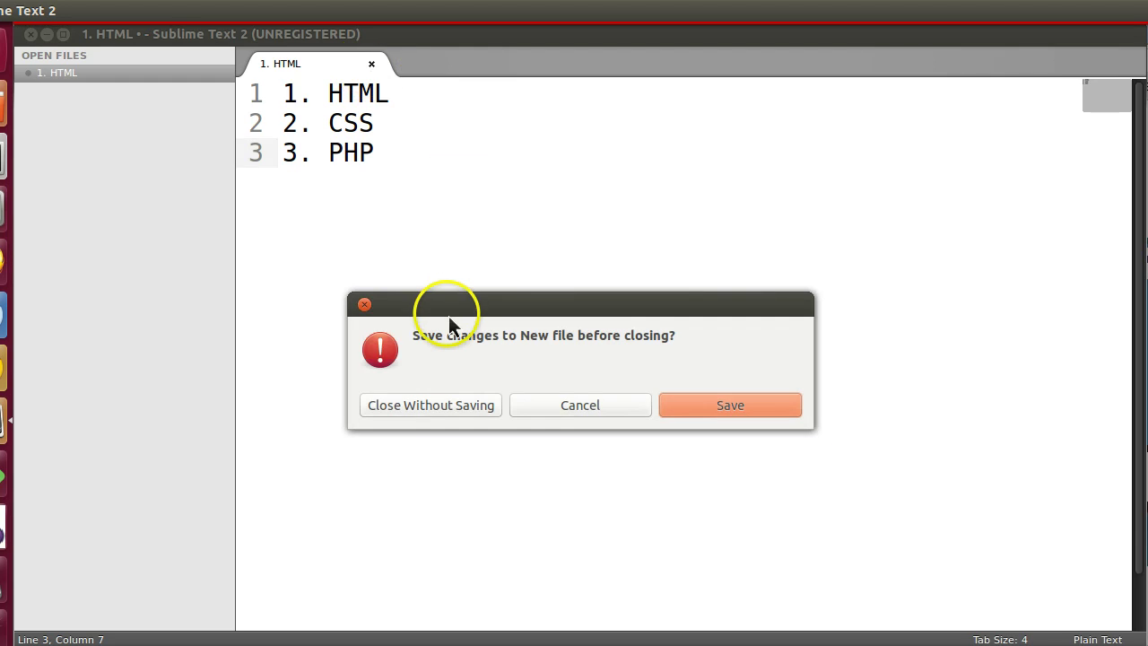
key(Return)
key(alt+F1)
key(Up)
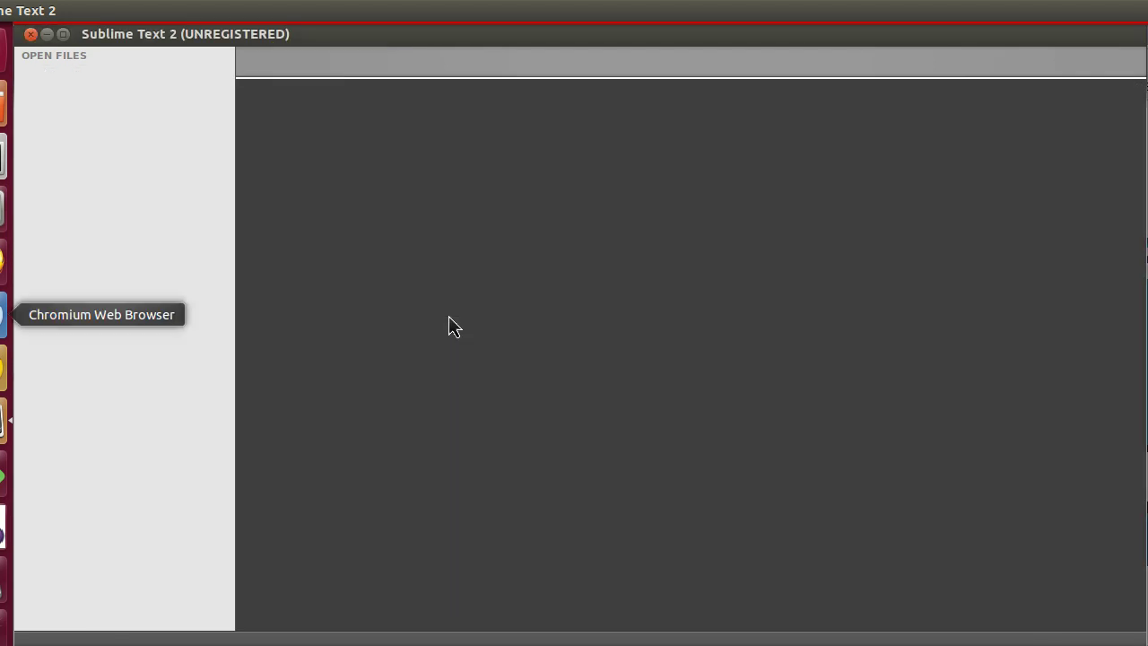
key(Return)
Step: Review the module layout on the Home page and the Module Manager list, then go to the YouTube page
scroll(448, 326, down, 3)
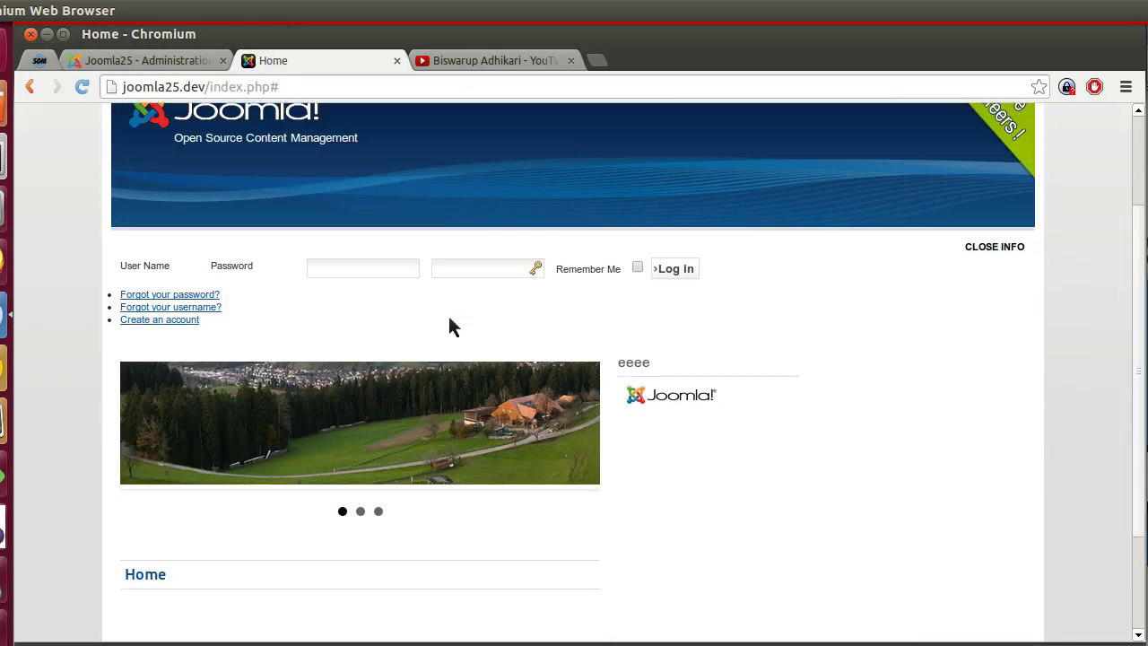
scroll(448, 325, up, 3)
click(276, 330)
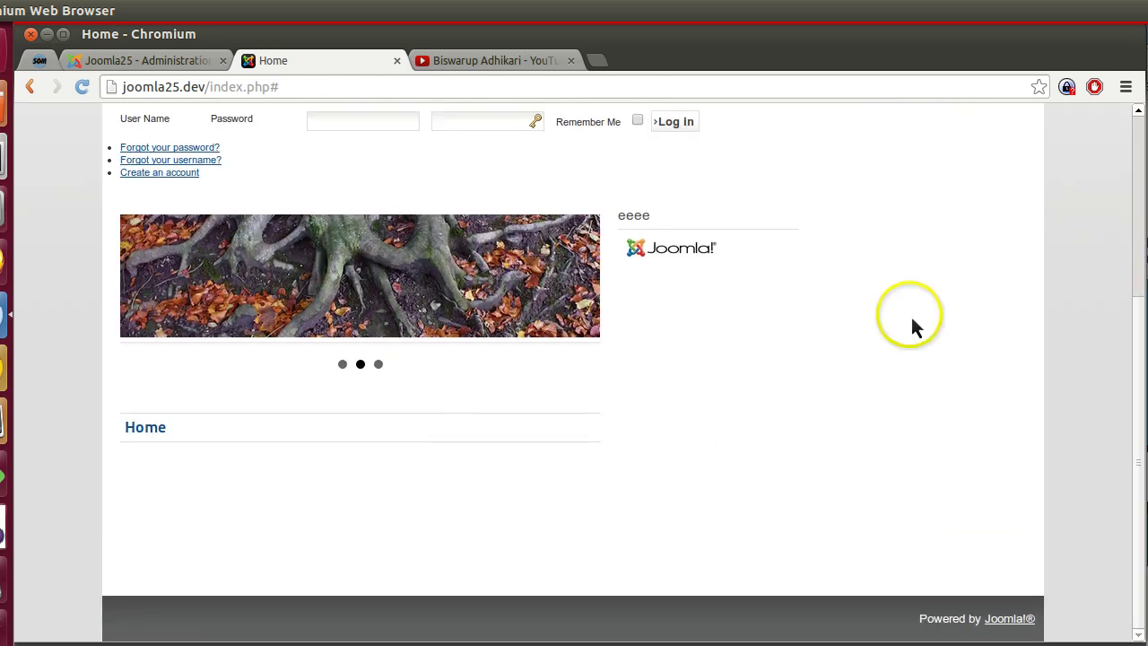
scroll(668, 248, up, 5)
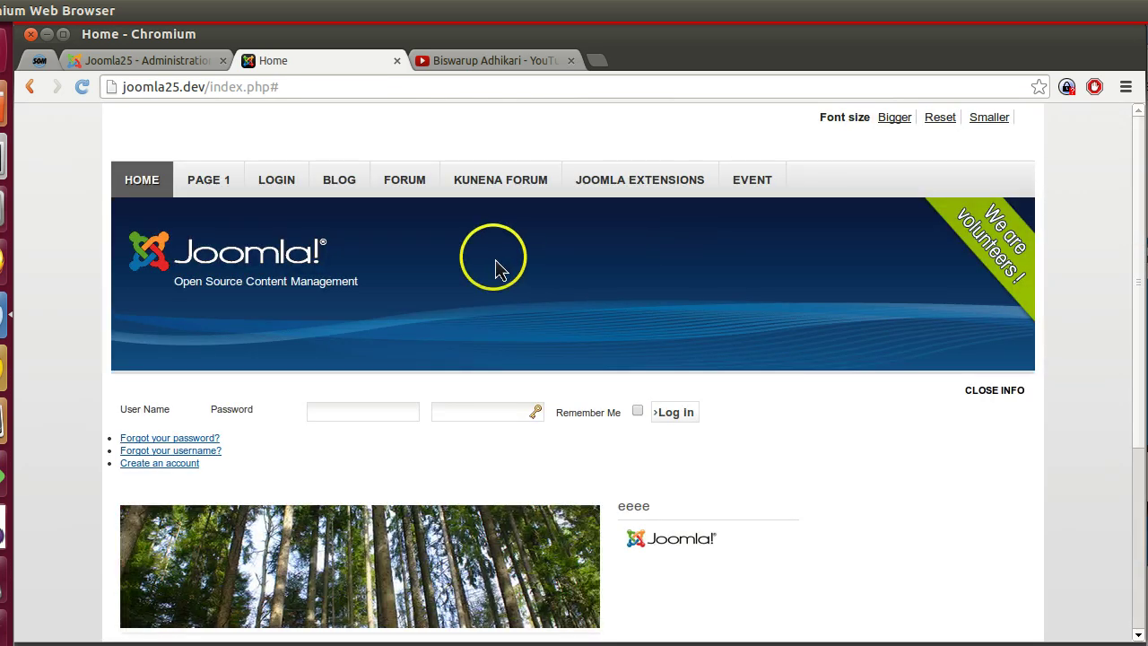
click(176, 62)
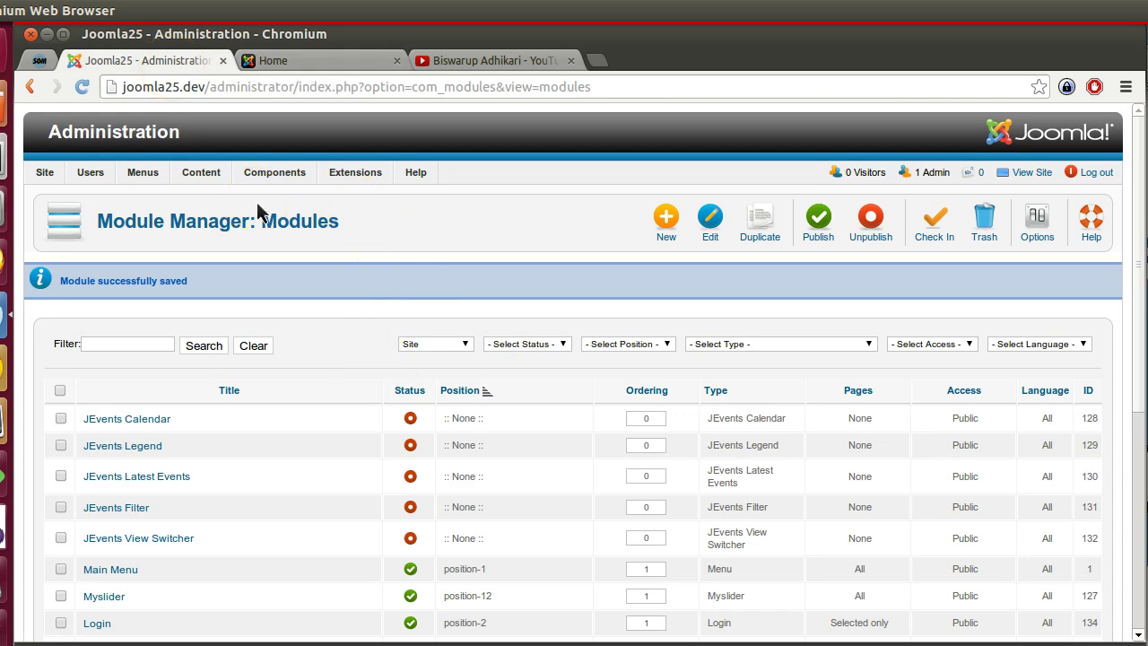
click(518, 51)
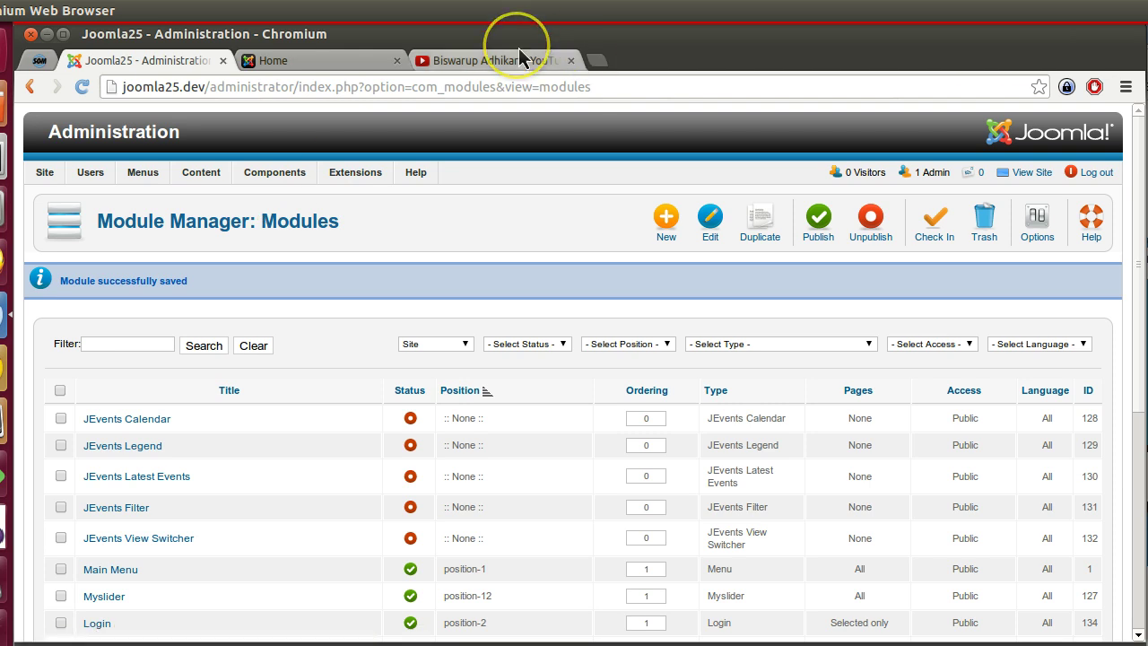